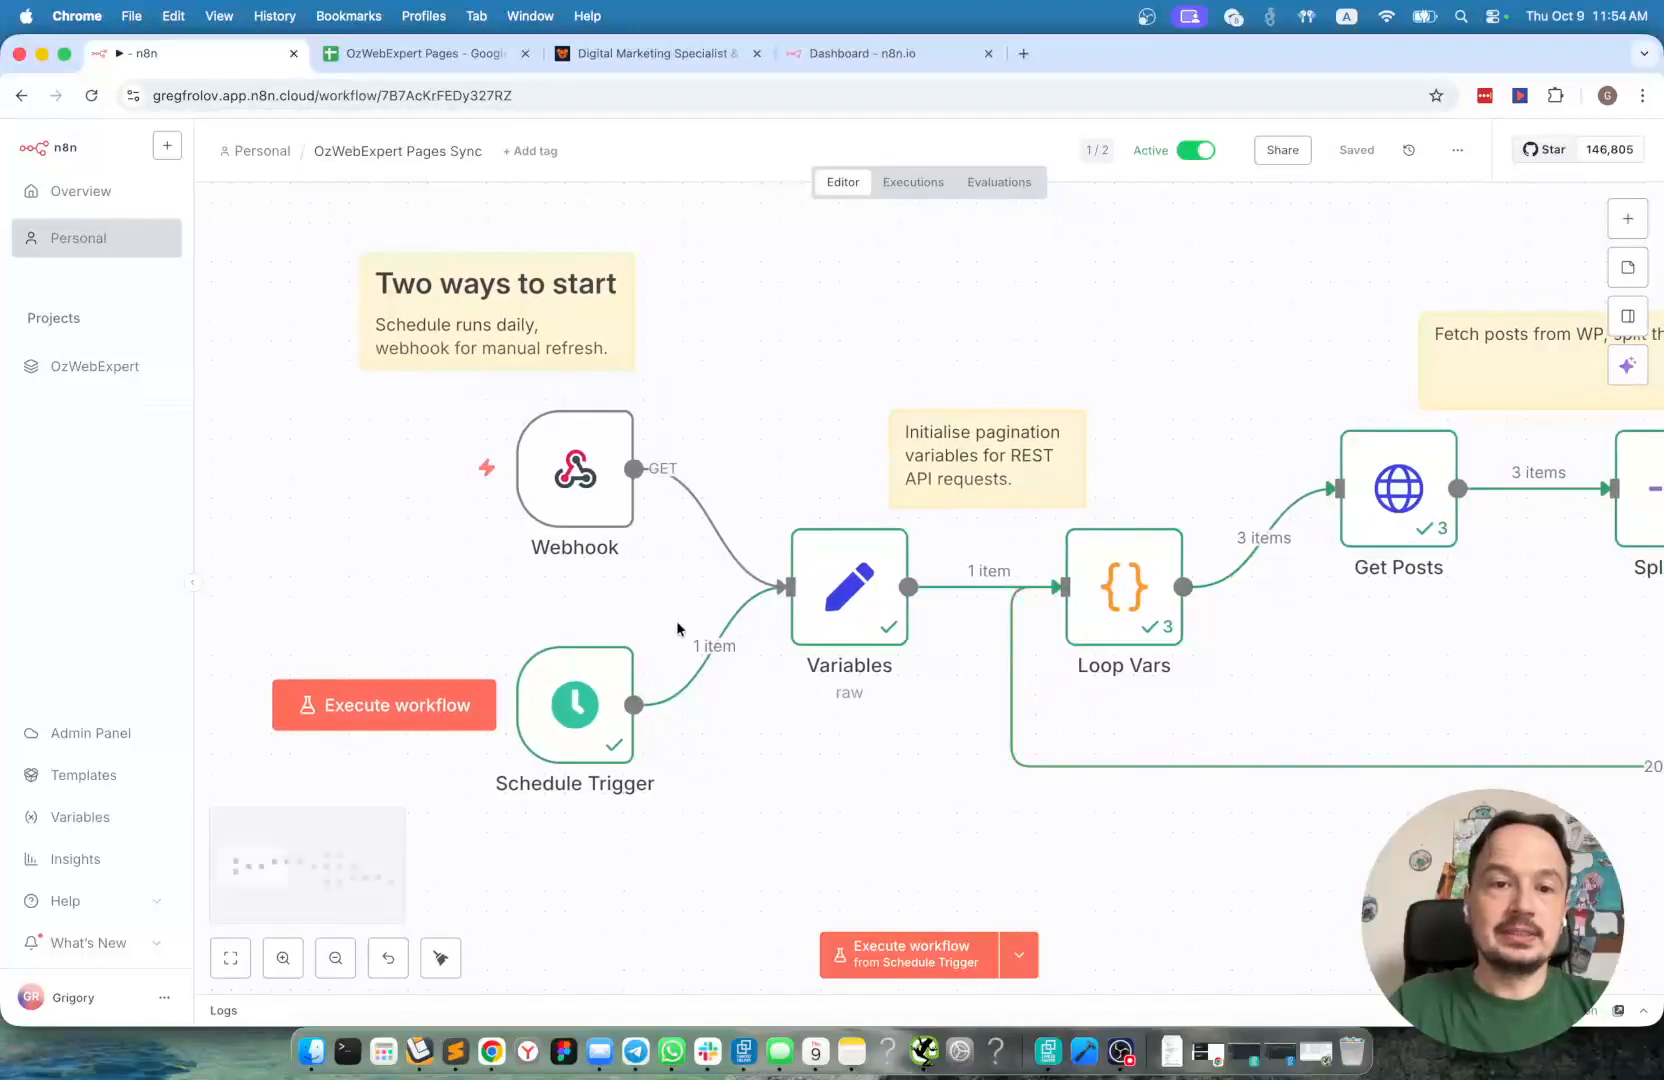
# Step: Review the parameters of the two starting nodes, Webhook and Schedule Trigger, and return to the canvas
pyautogui.doubleClick(563, 493)
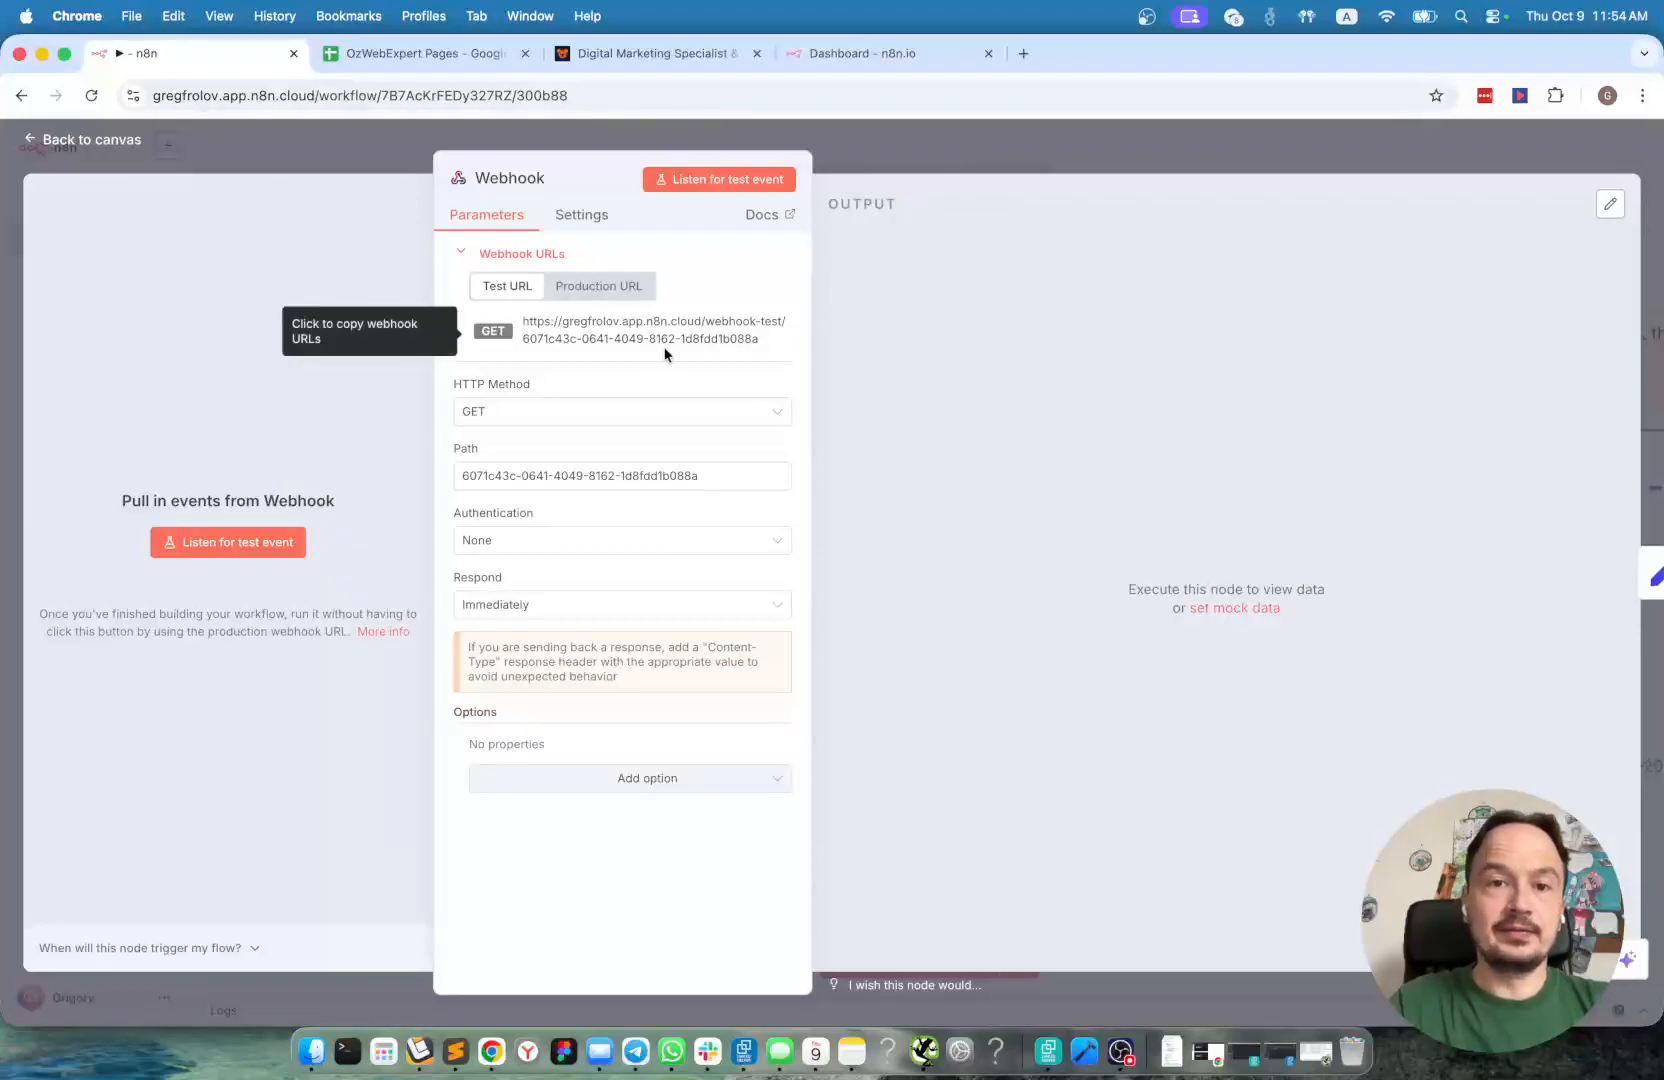
pyautogui.click(1006, 145)
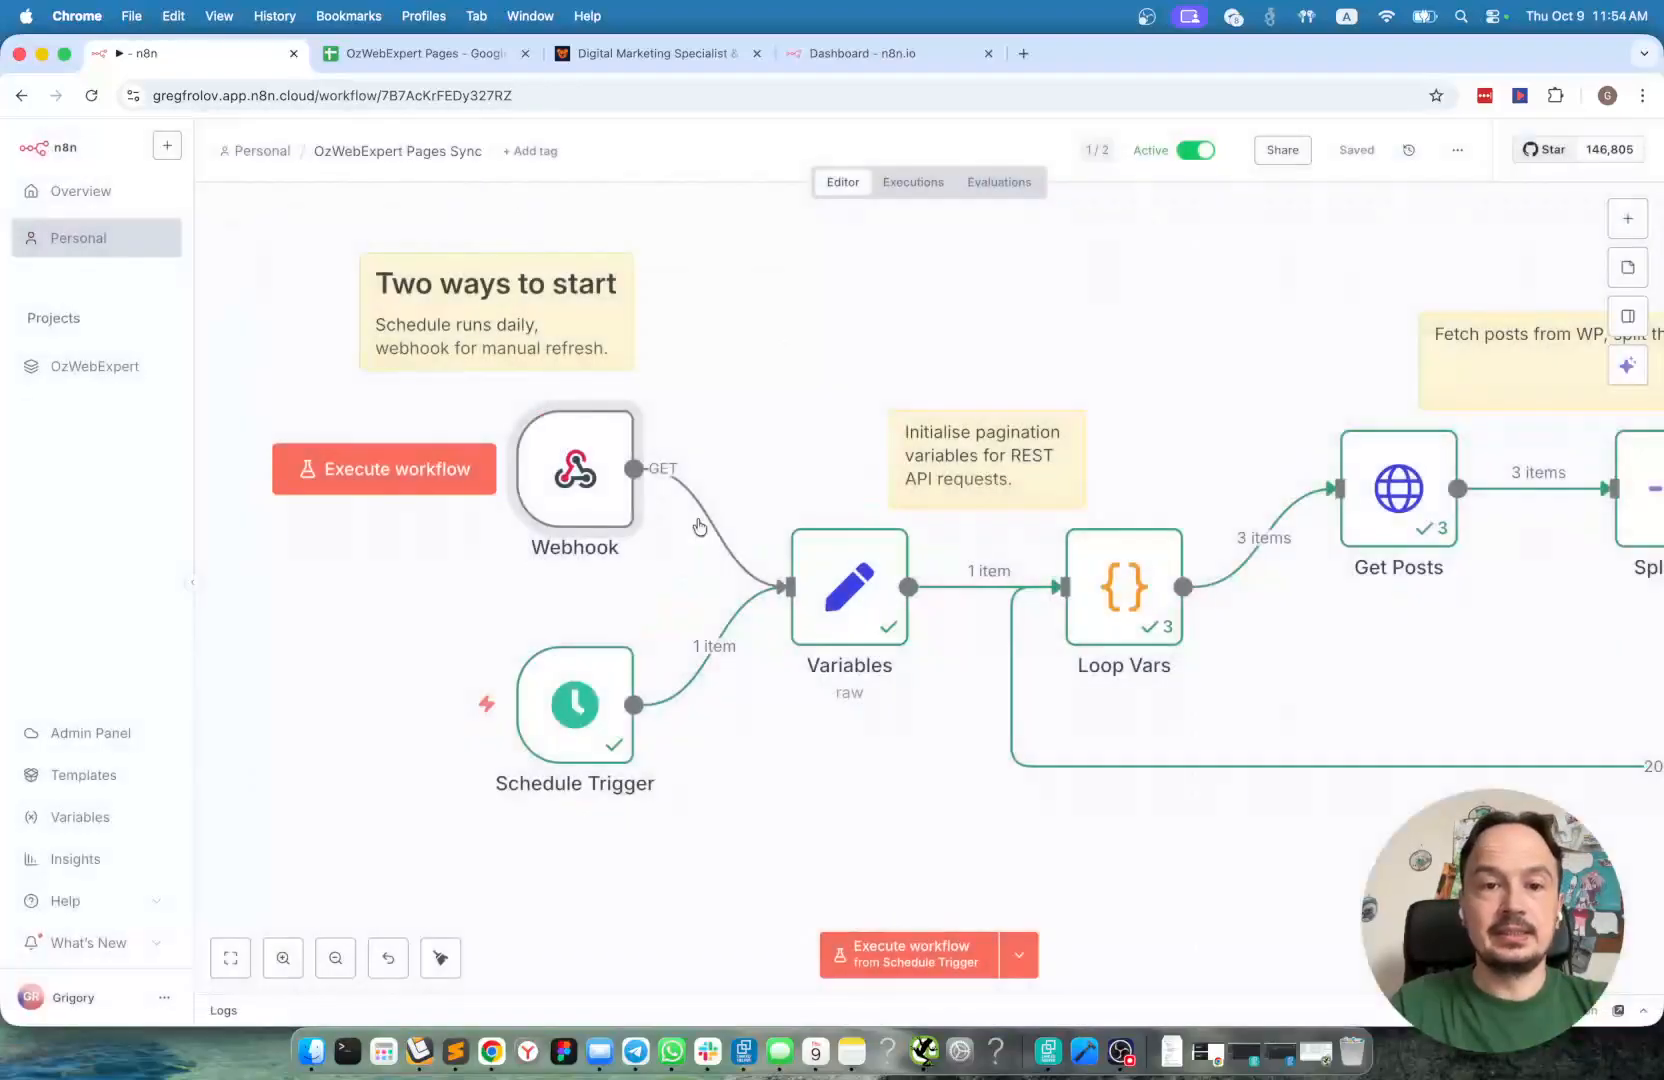
pyautogui.doubleClick(572, 693)
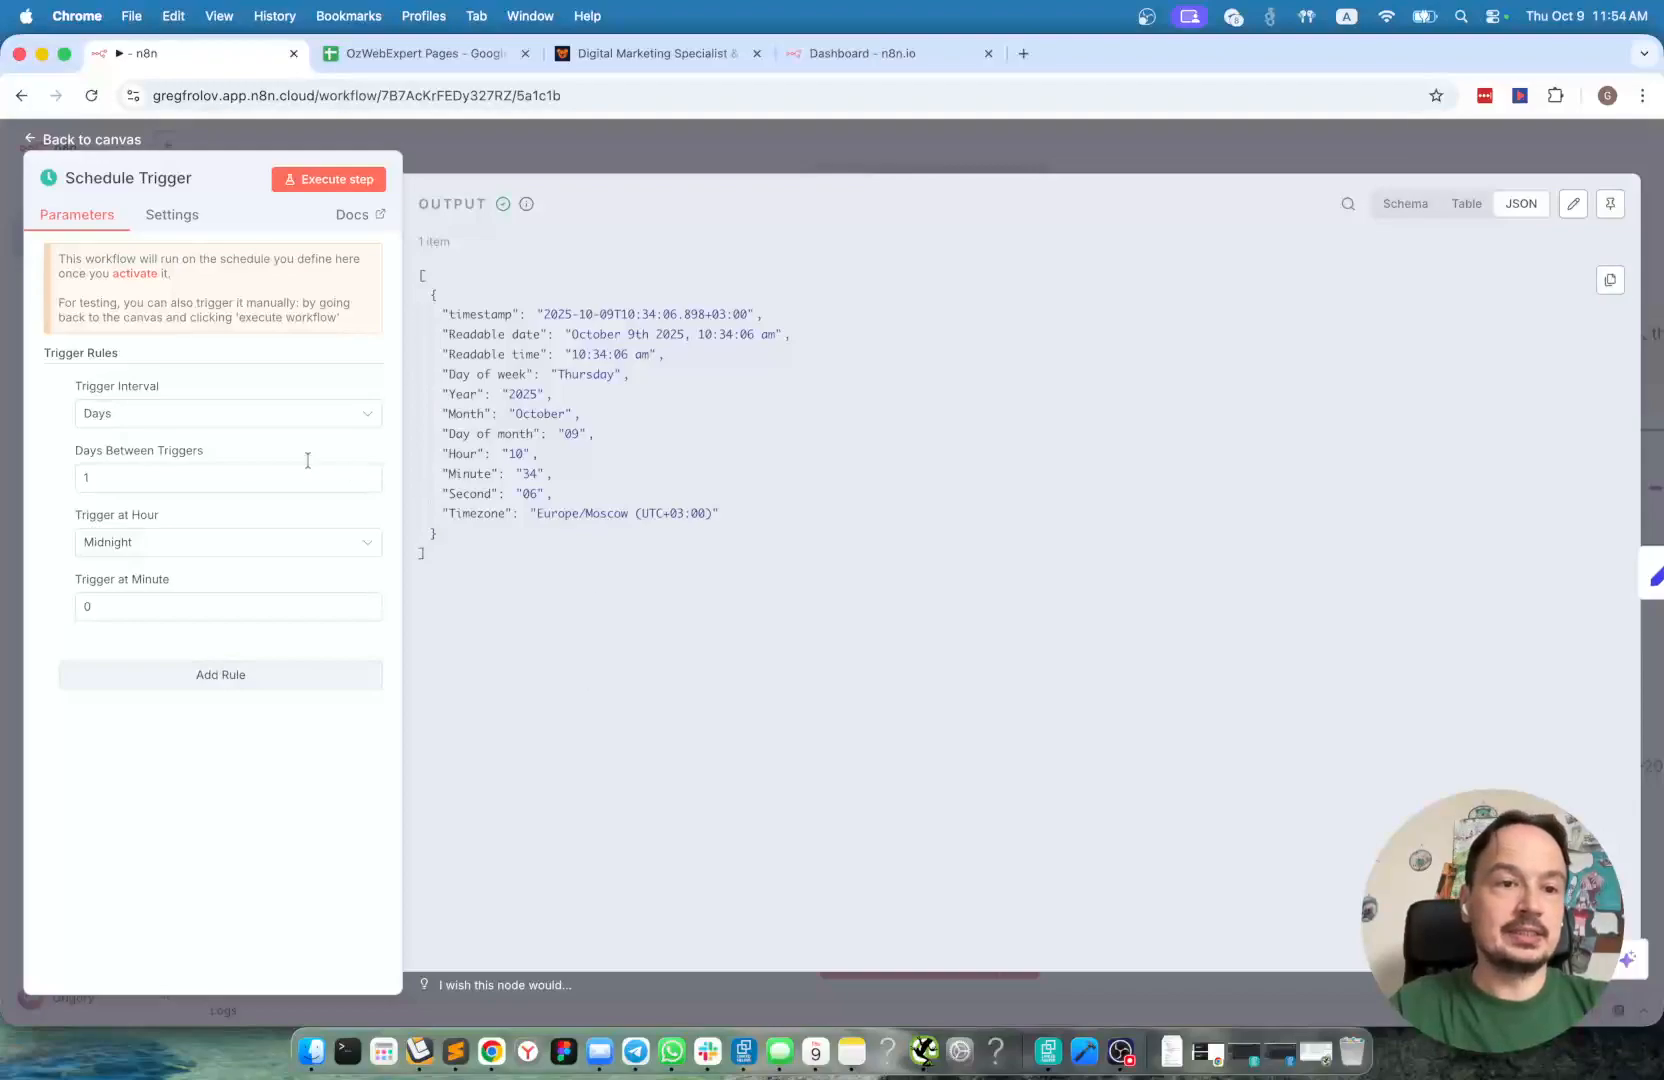
pyautogui.click(746, 175)
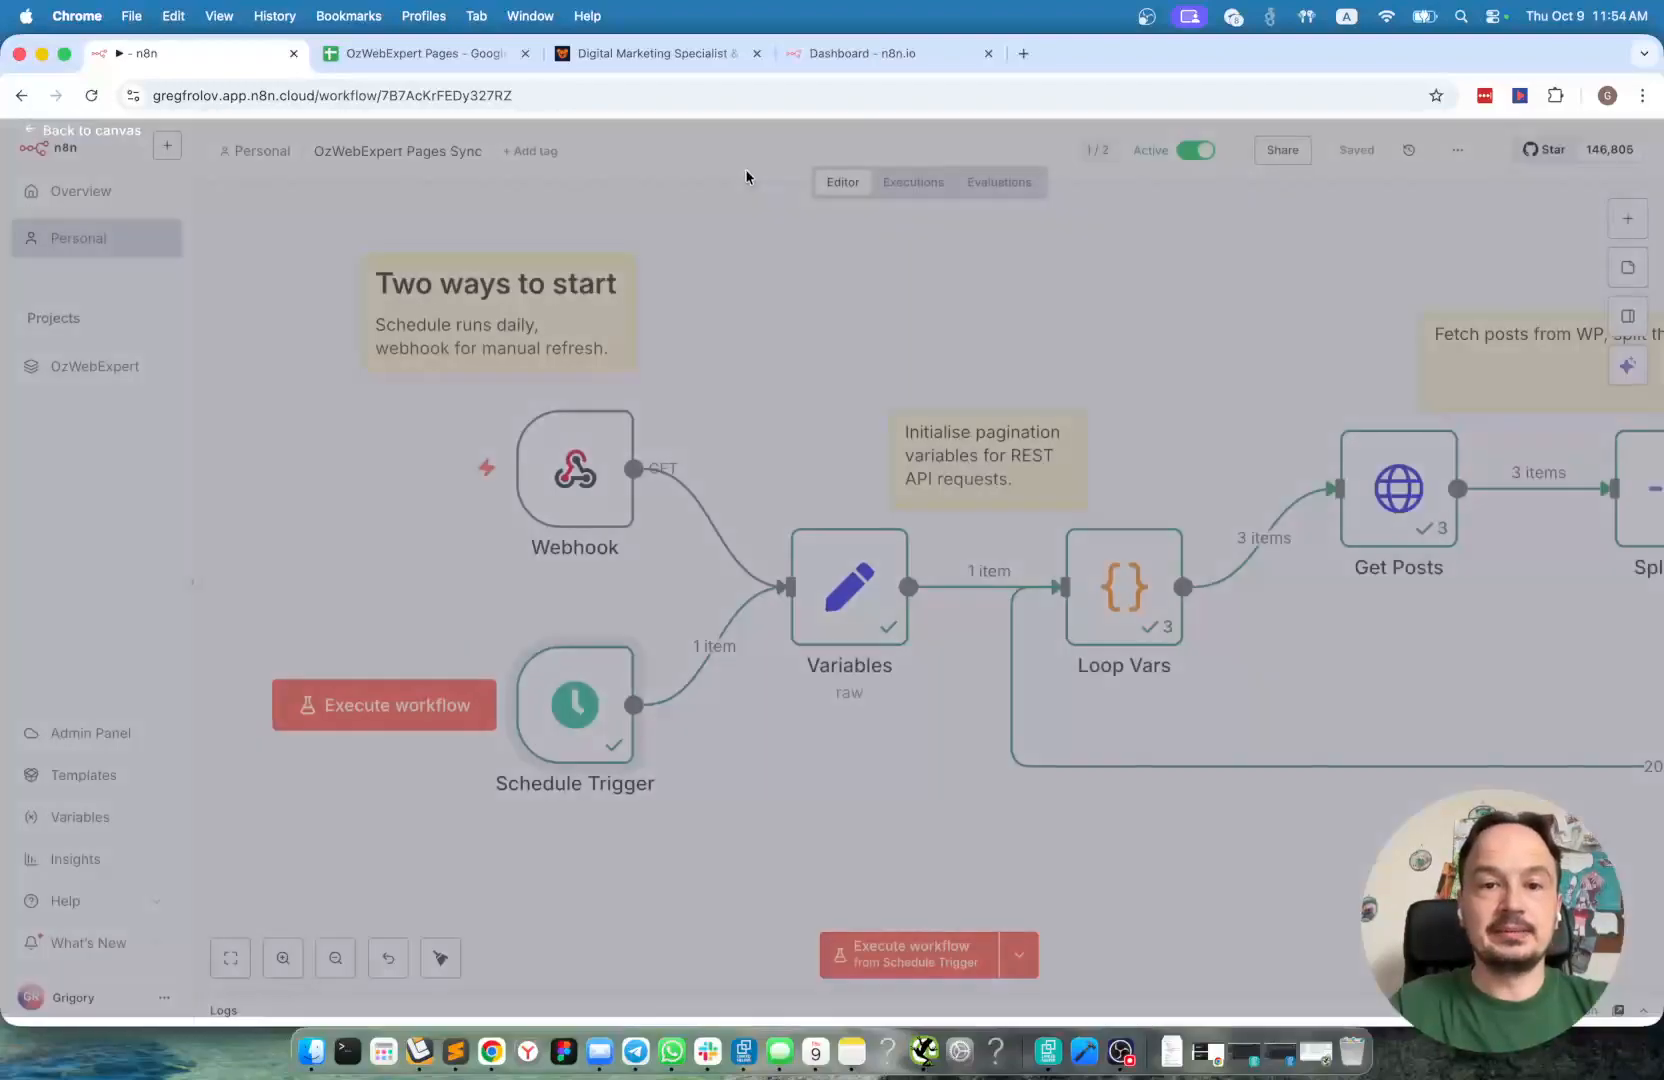
# Step: Examine the Variables node's JSON output, including base_url, fields, per_page and current_page, and close the node
pyautogui.hscroll(5, 773, 694)
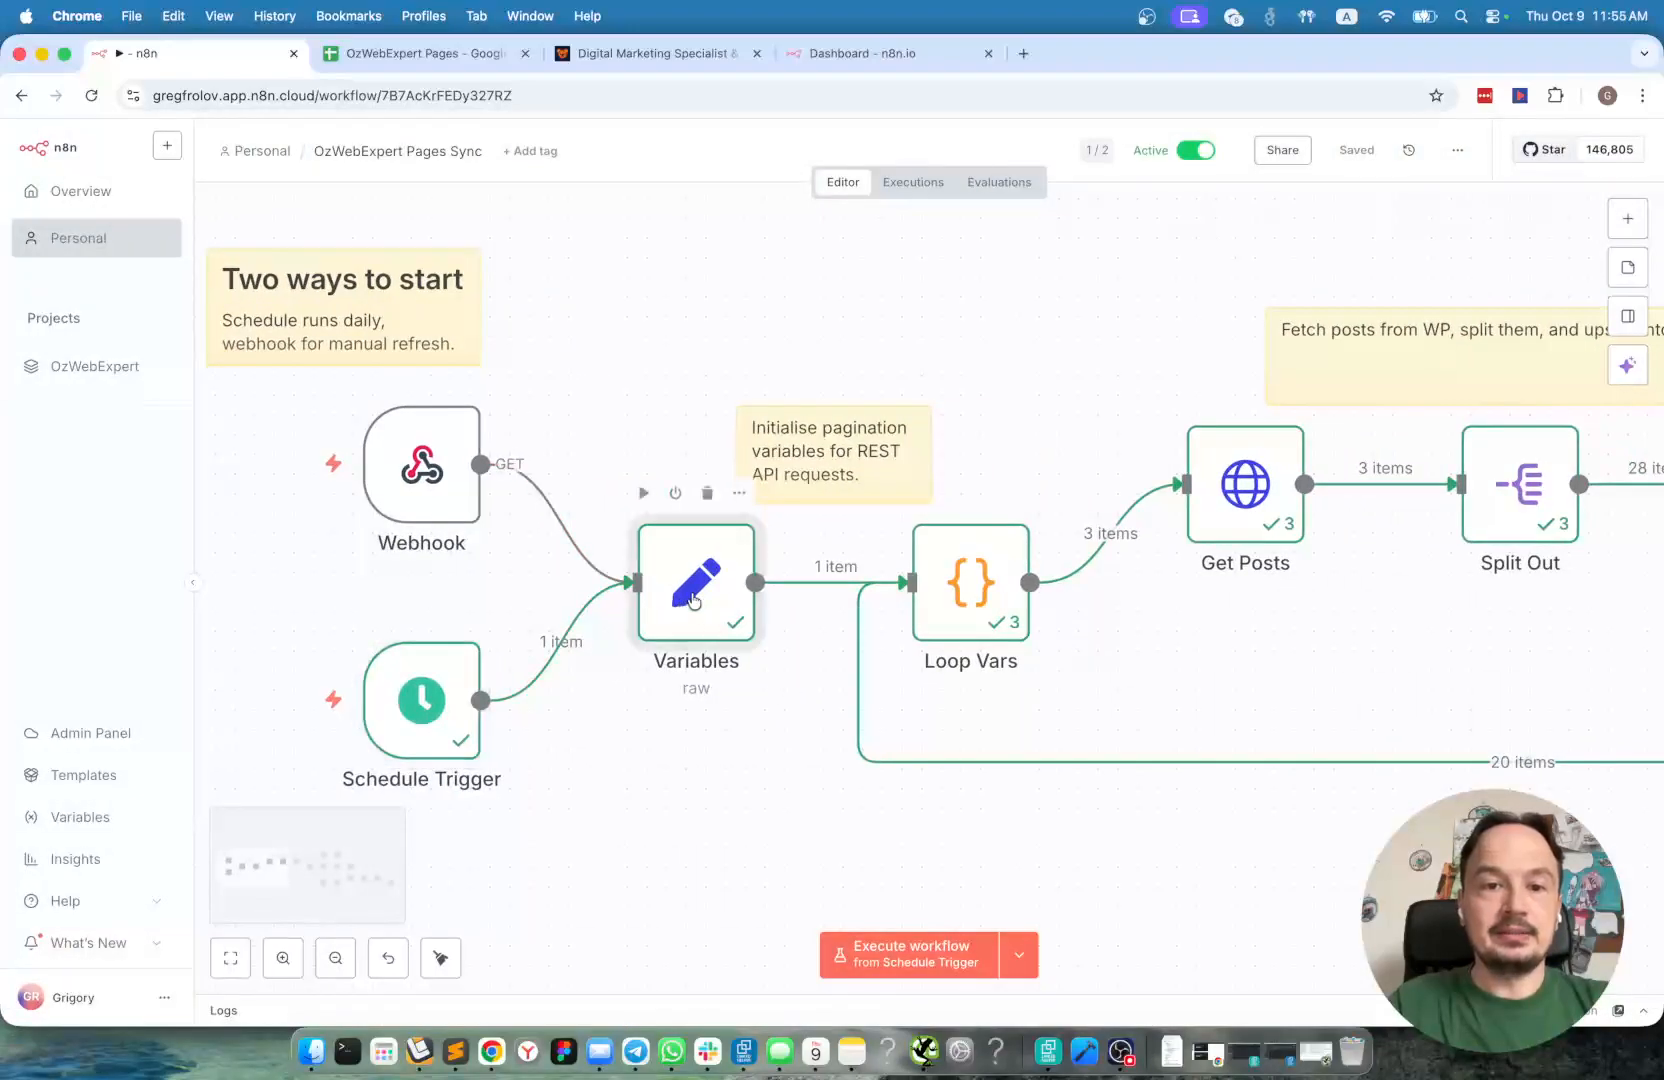
pyautogui.doubleClick(693, 600)
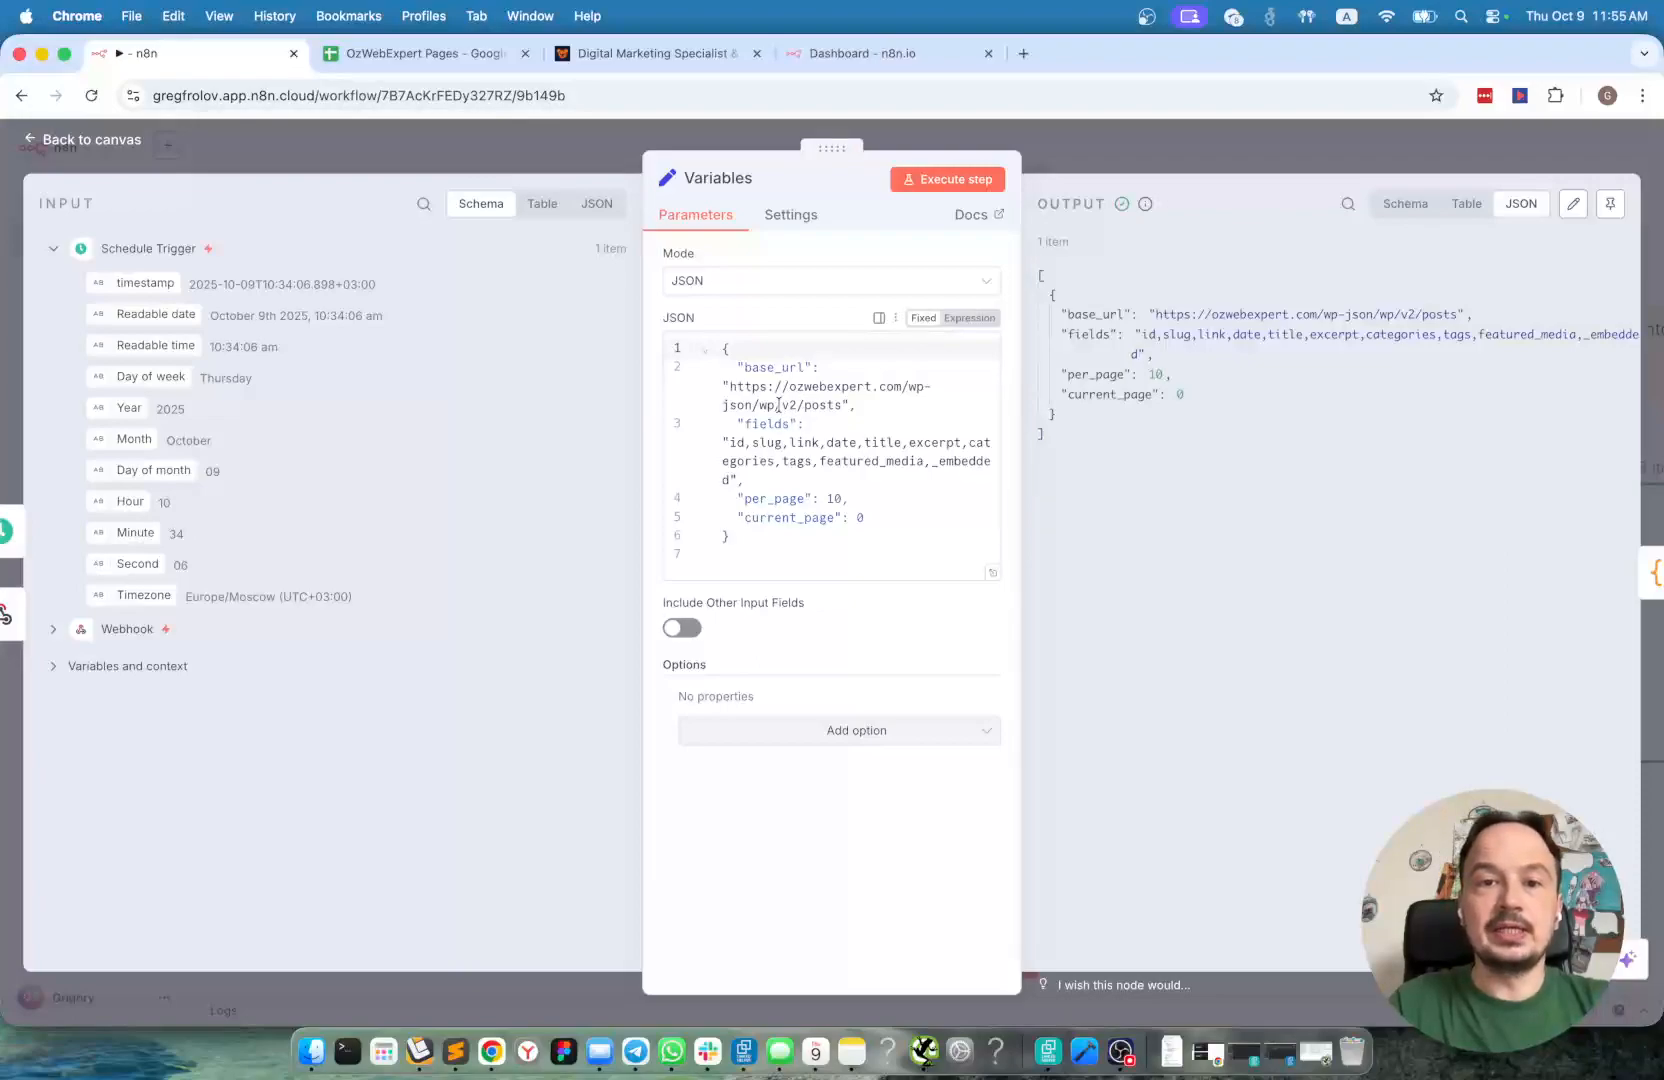
pyautogui.moveTo(1155, 314); pyautogui.dragTo(1441, 310)
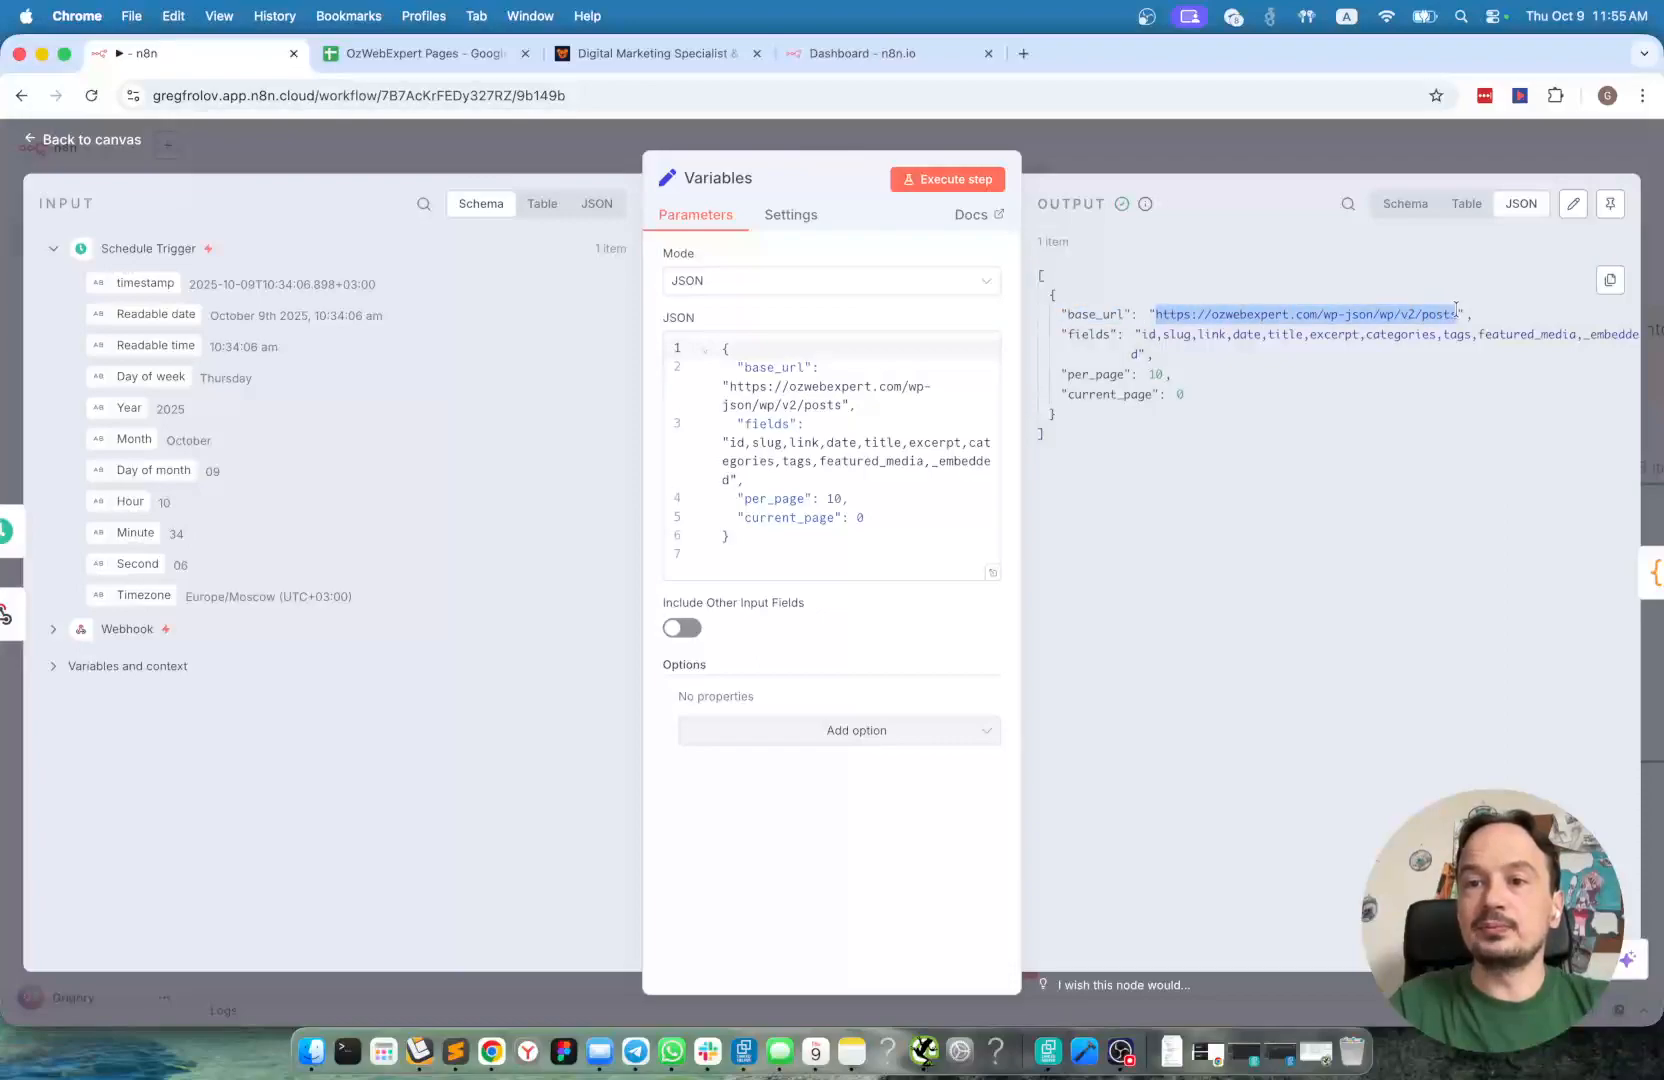
pyautogui.tripleClick(1180, 332)
pyautogui.moveTo(1164, 377)
pyautogui.mouseDown()
pyautogui.moveTo(1082, 375)
pyautogui.moveTo(1186, 396)
pyautogui.mouseUp()
pyautogui.click(1184, 392)
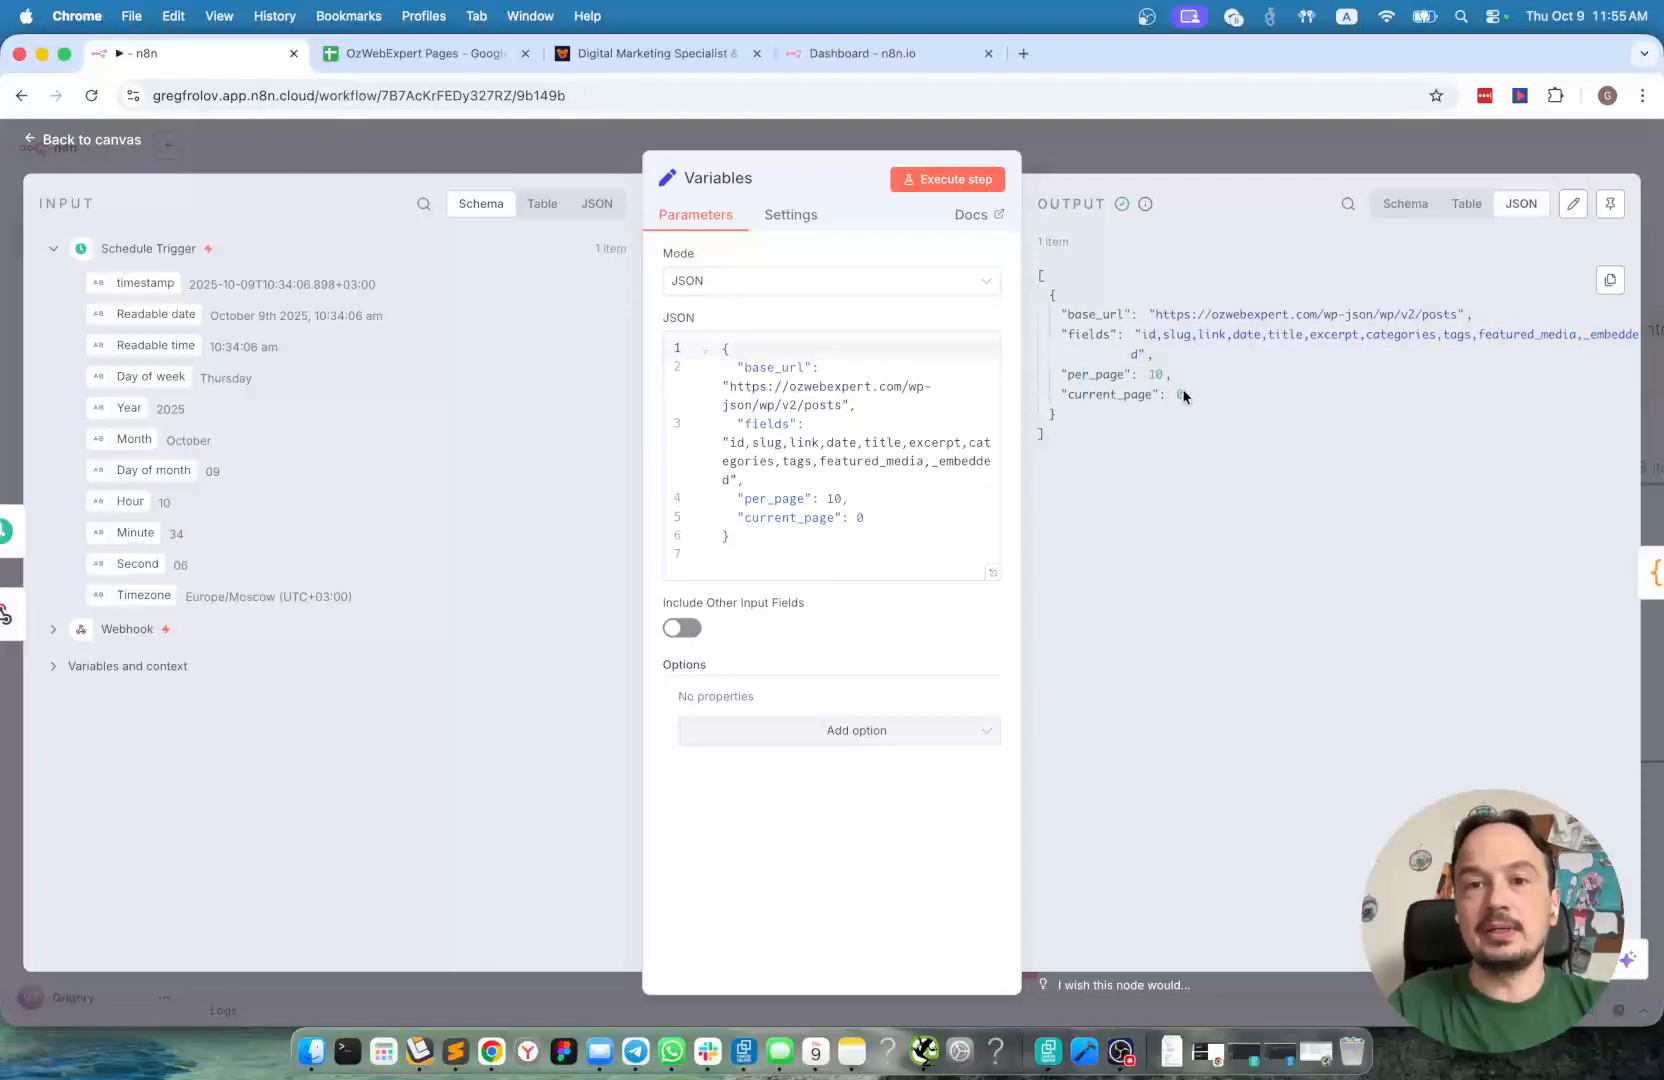
pyautogui.click(1128, 132)
# Step: Review the Get Posts node's URL expression and its per_page input from Loop Vars, and close the node
pyautogui.hscroll(5, 1125, 450)
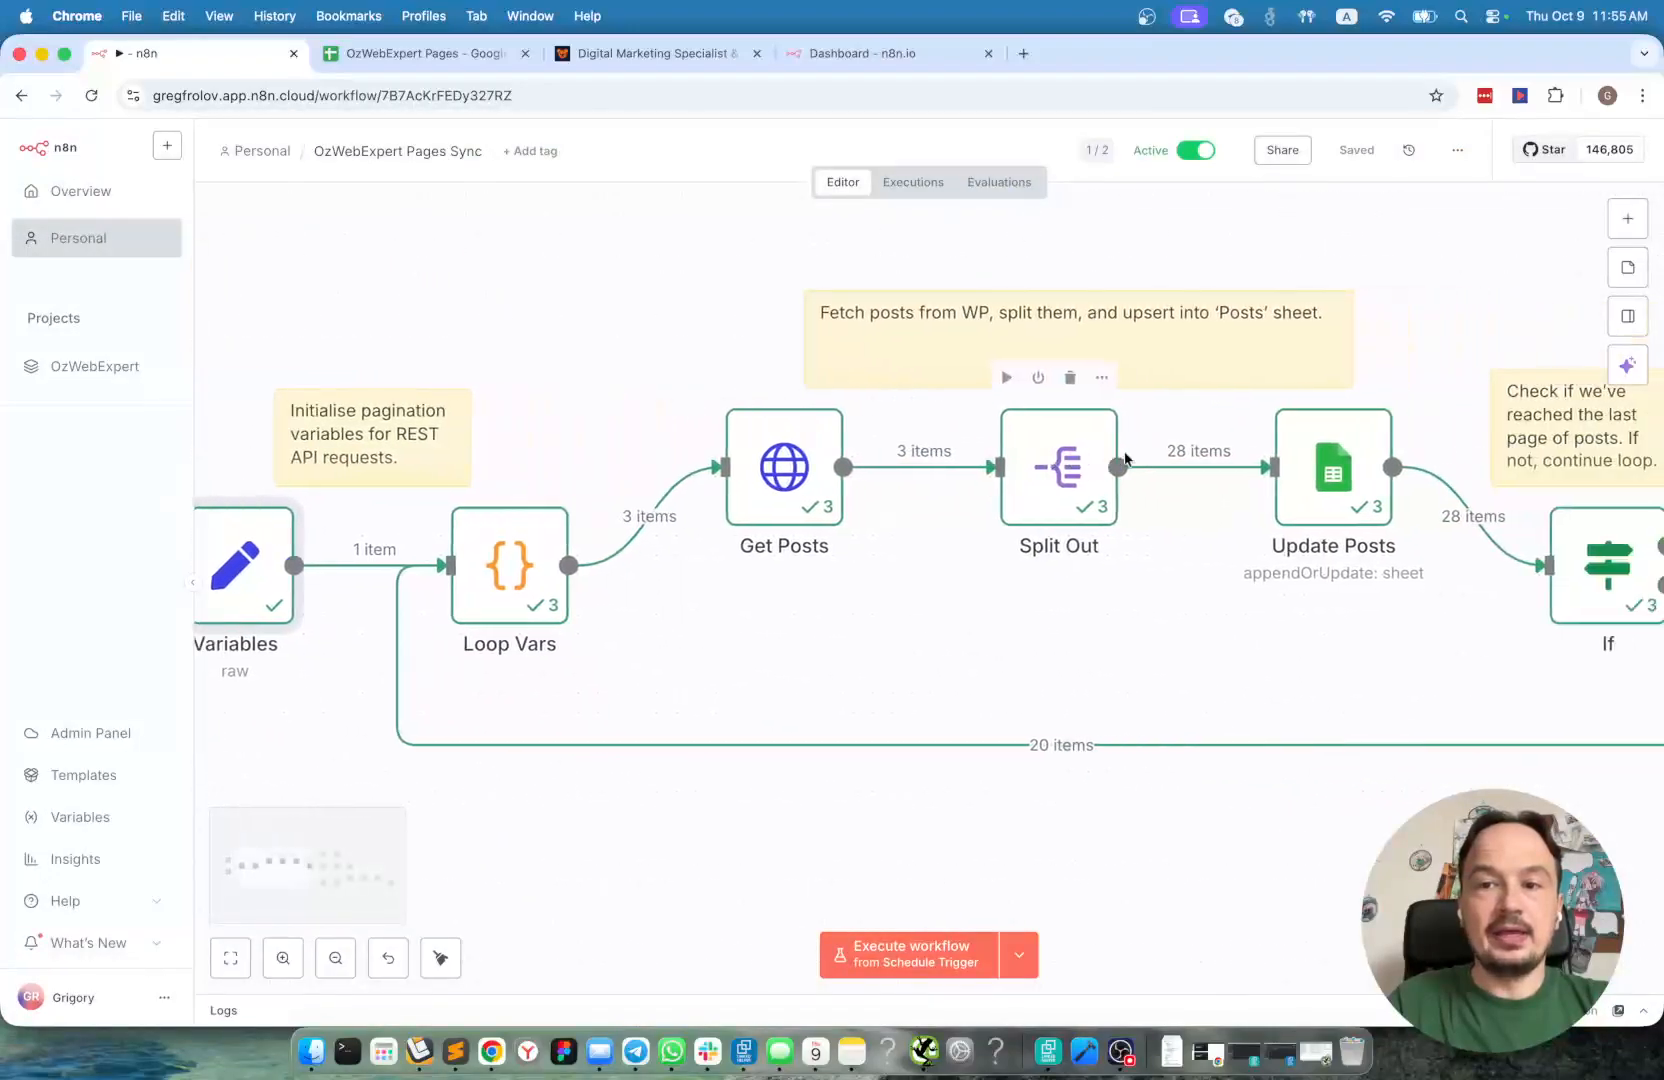
pyautogui.keyDown('ctrl'); pyautogui.scroll(-3, 1122, 452); pyautogui.keyUp('ctrl')
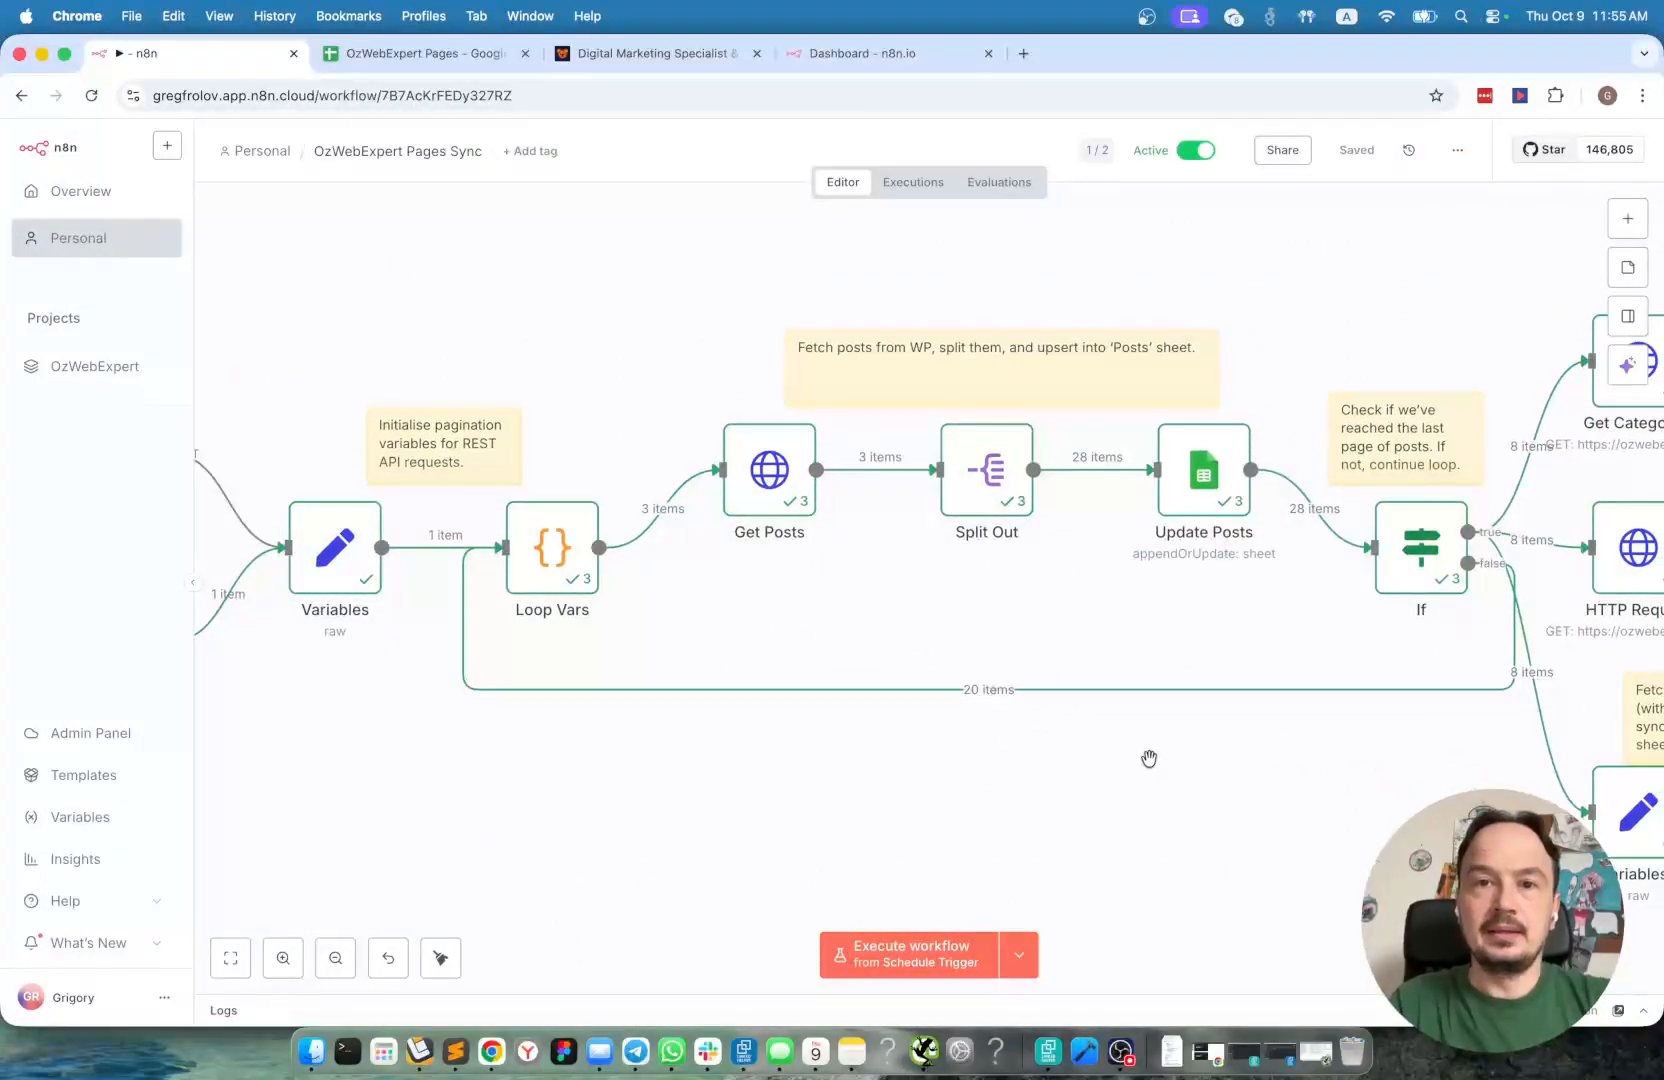
pyautogui.hscroll(3, 1149, 759)
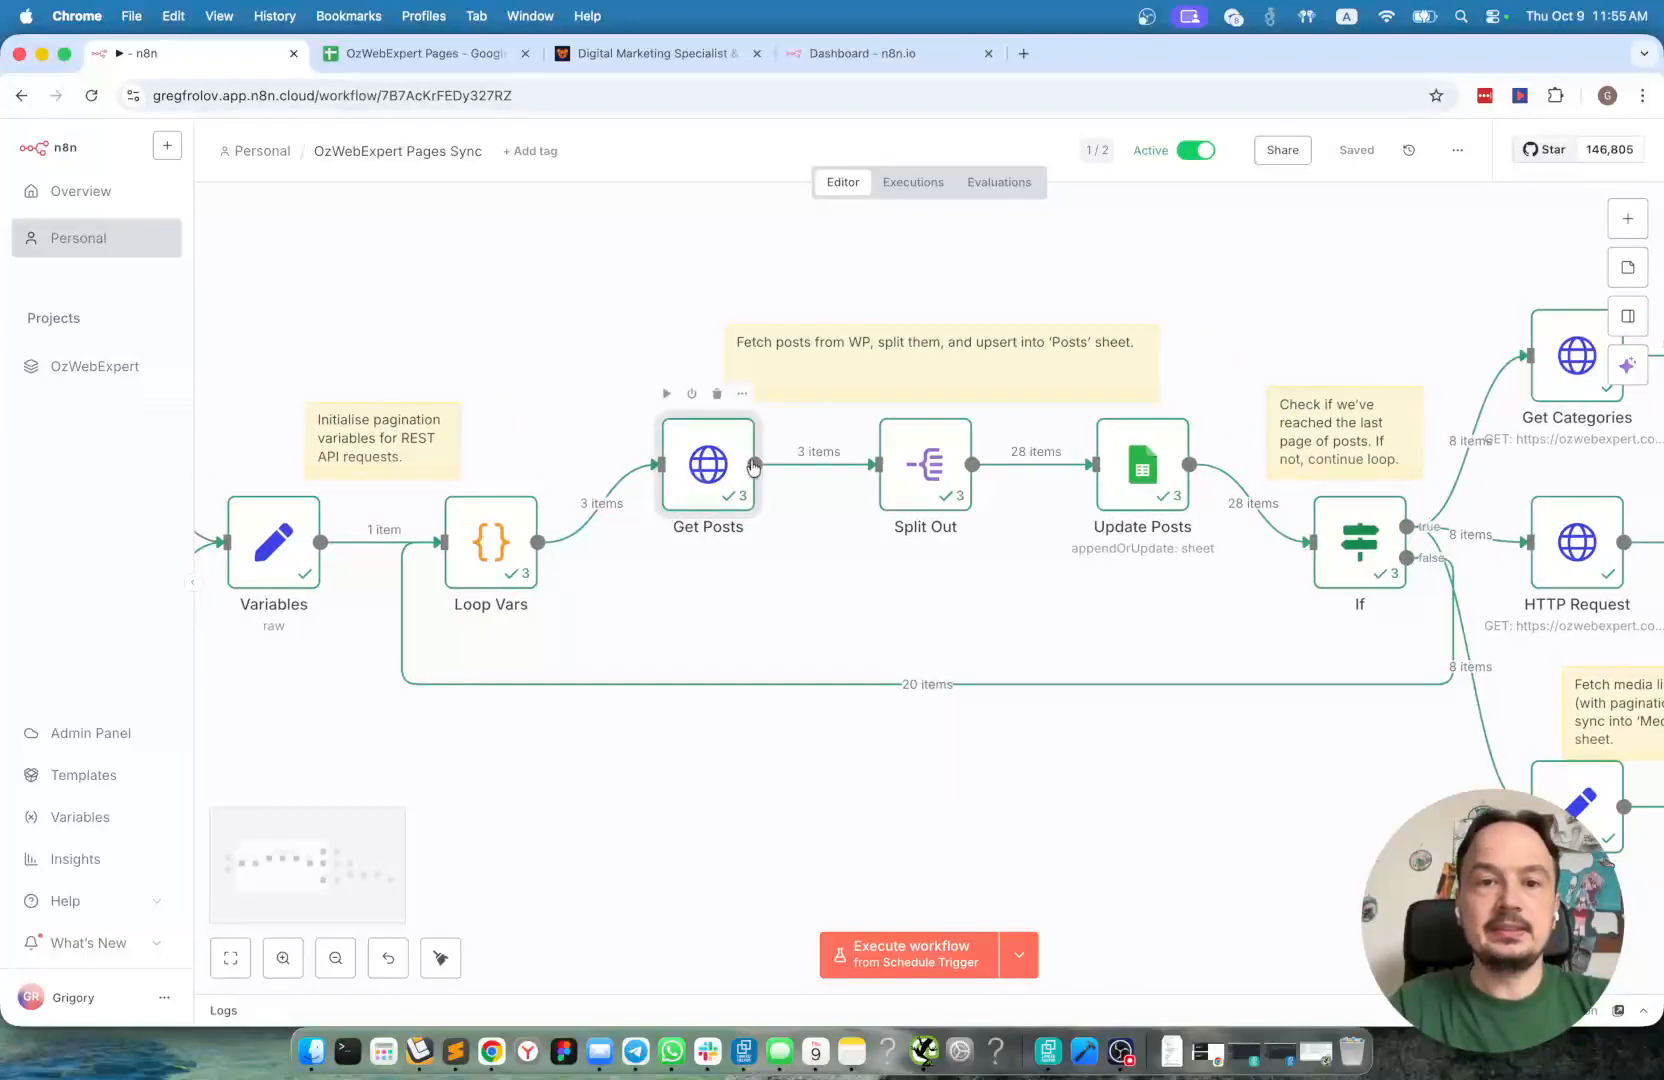
pyautogui.doubleClick(708, 458)
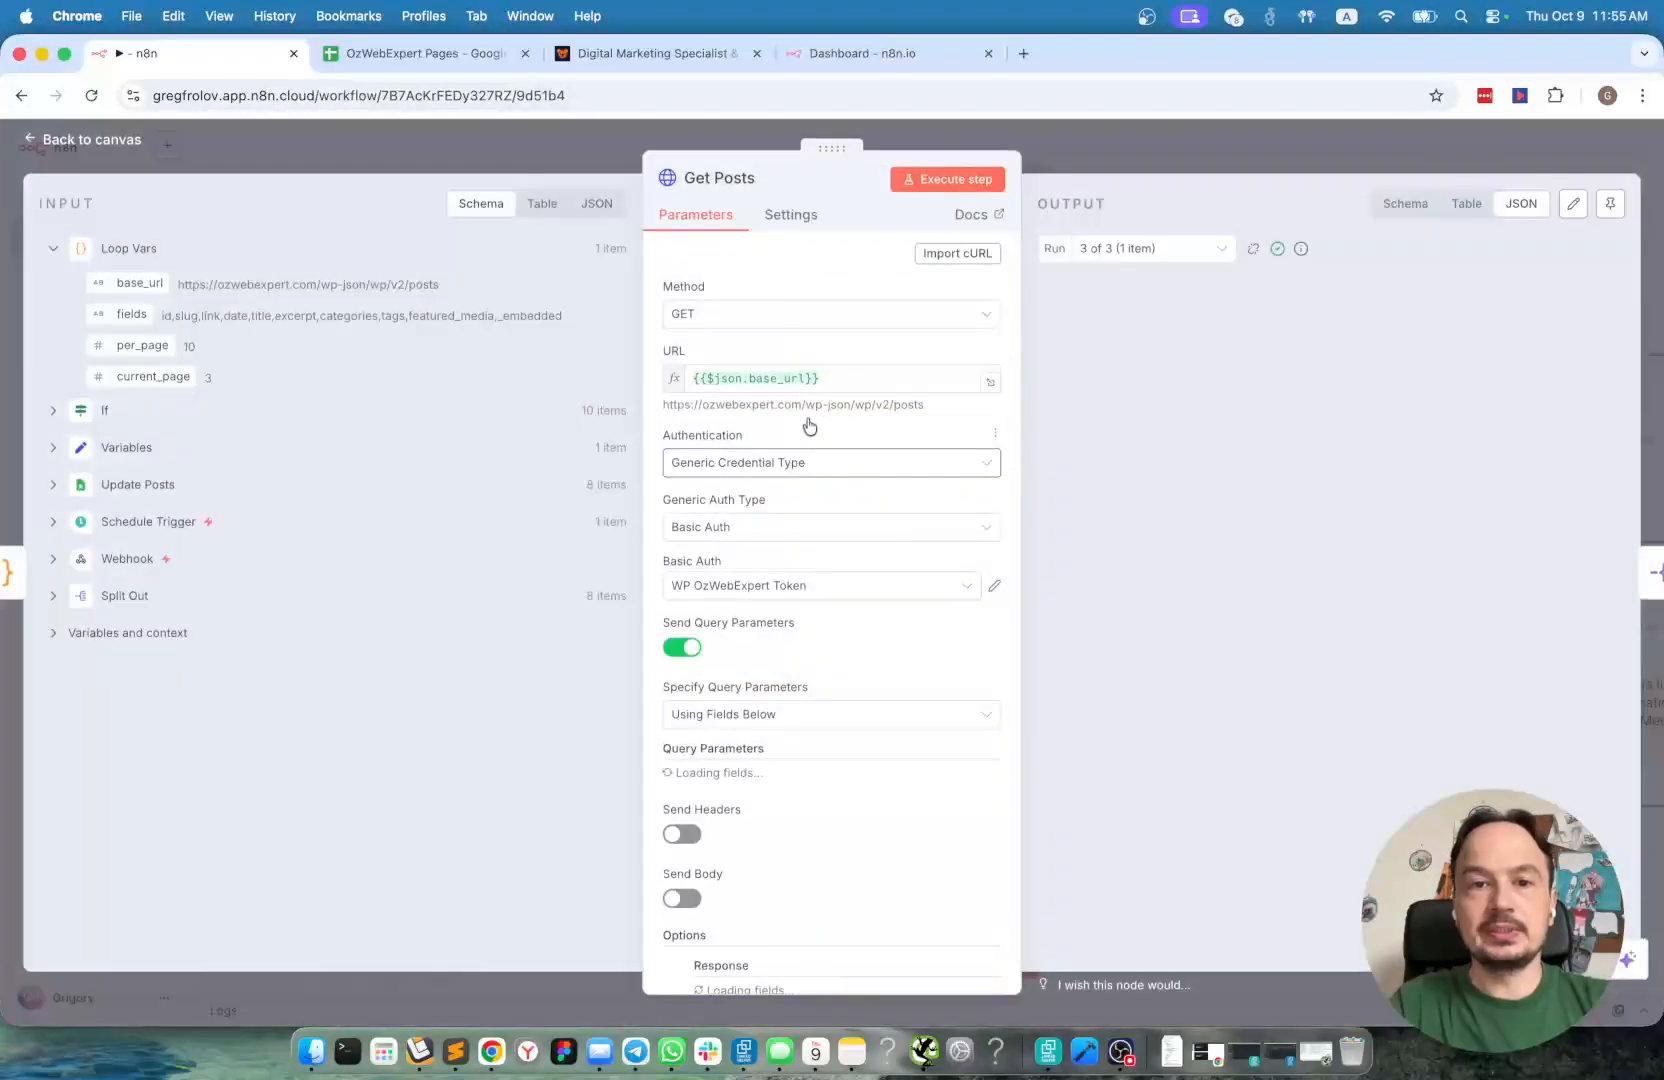
pyautogui.click(778, 380)
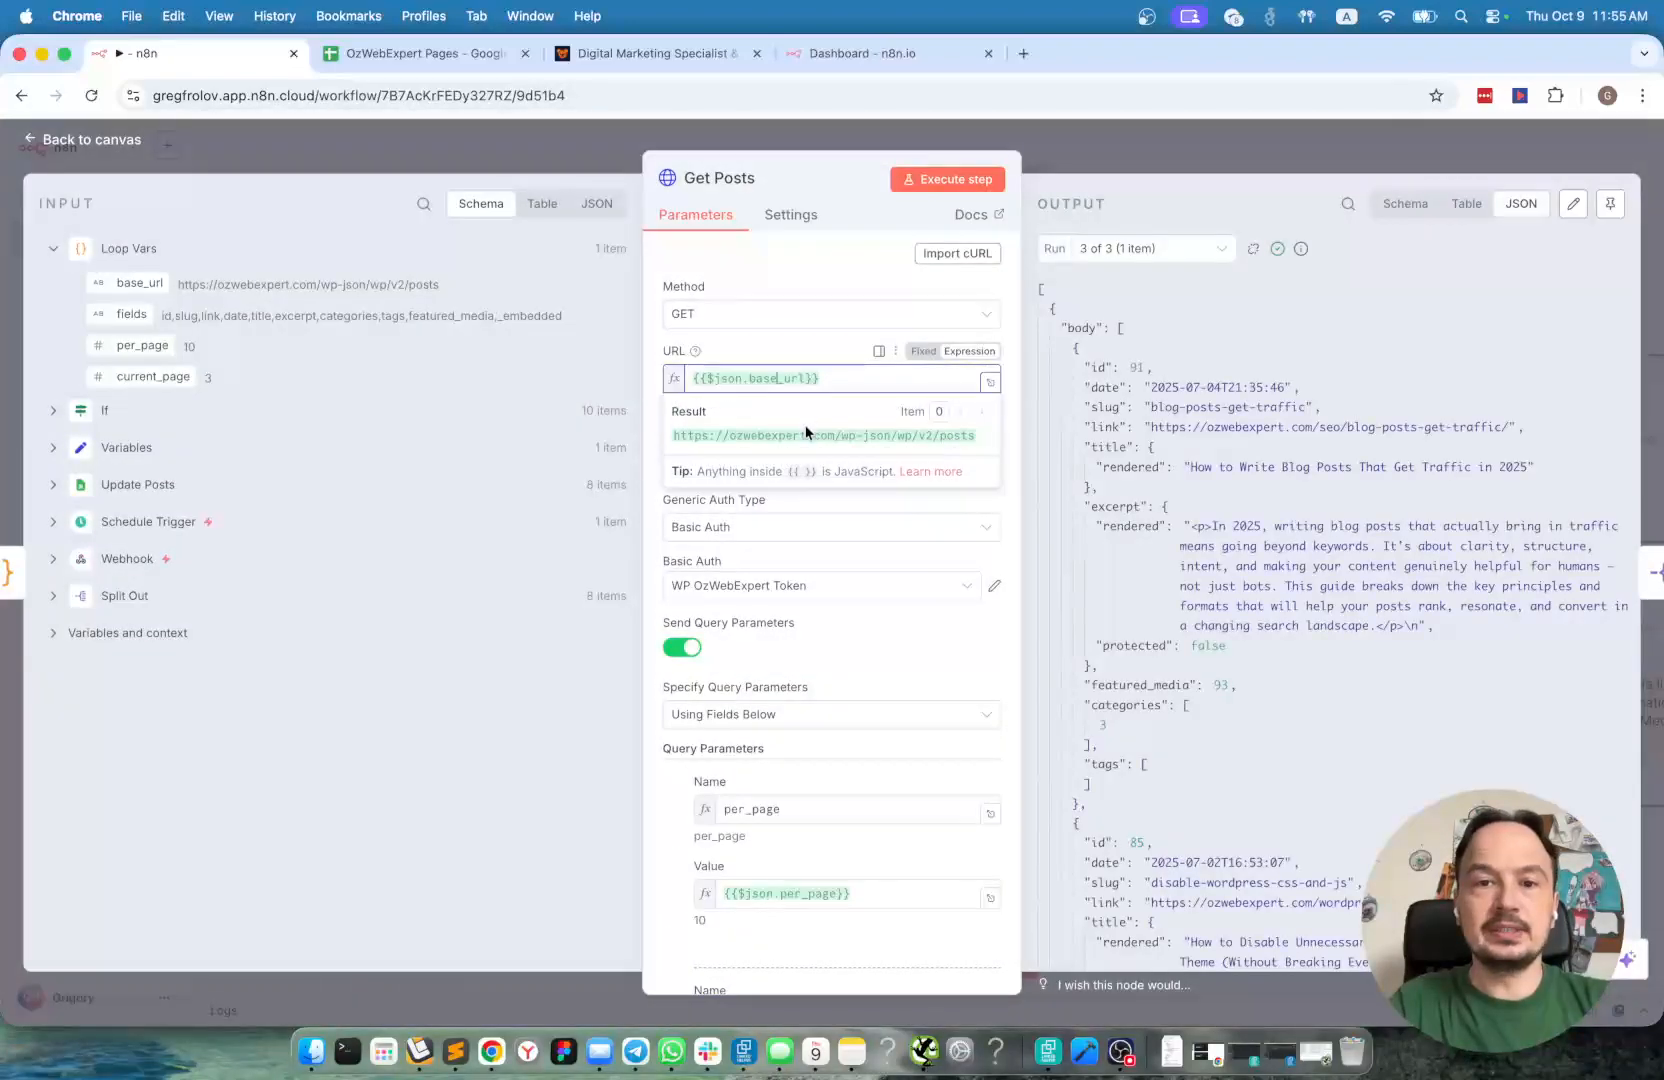
pyautogui.click(190, 347)
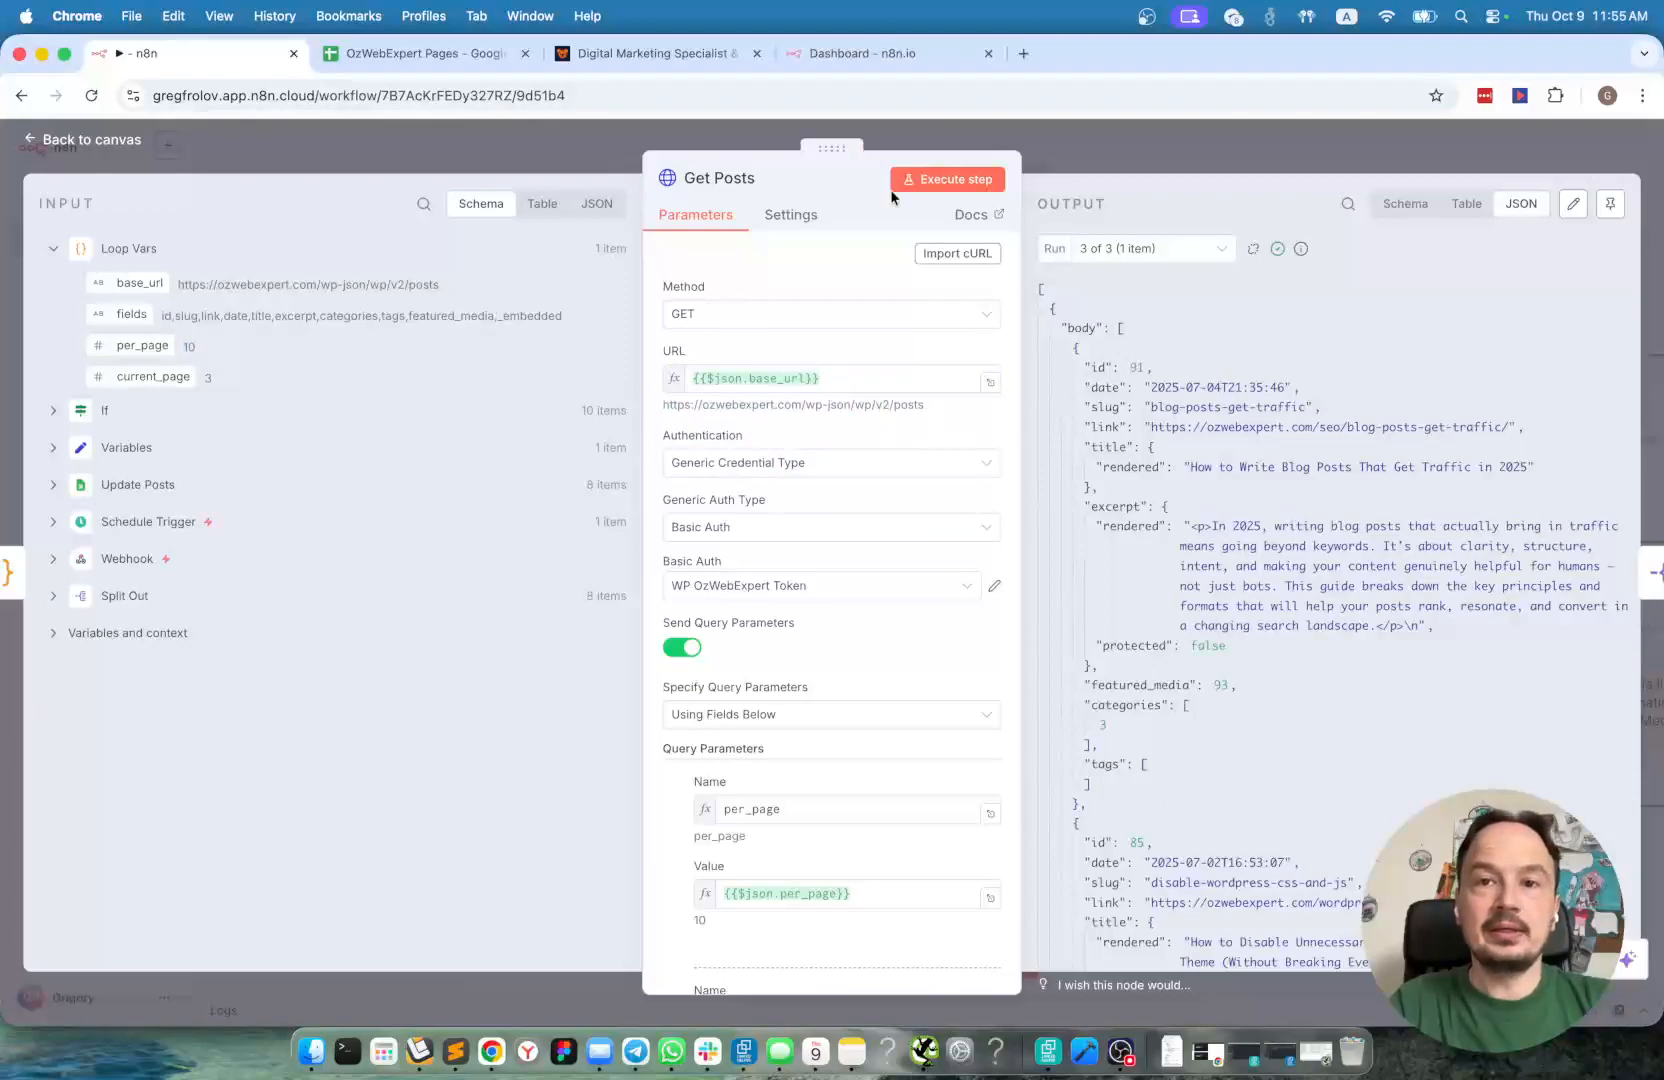
pyautogui.click(1076, 150)
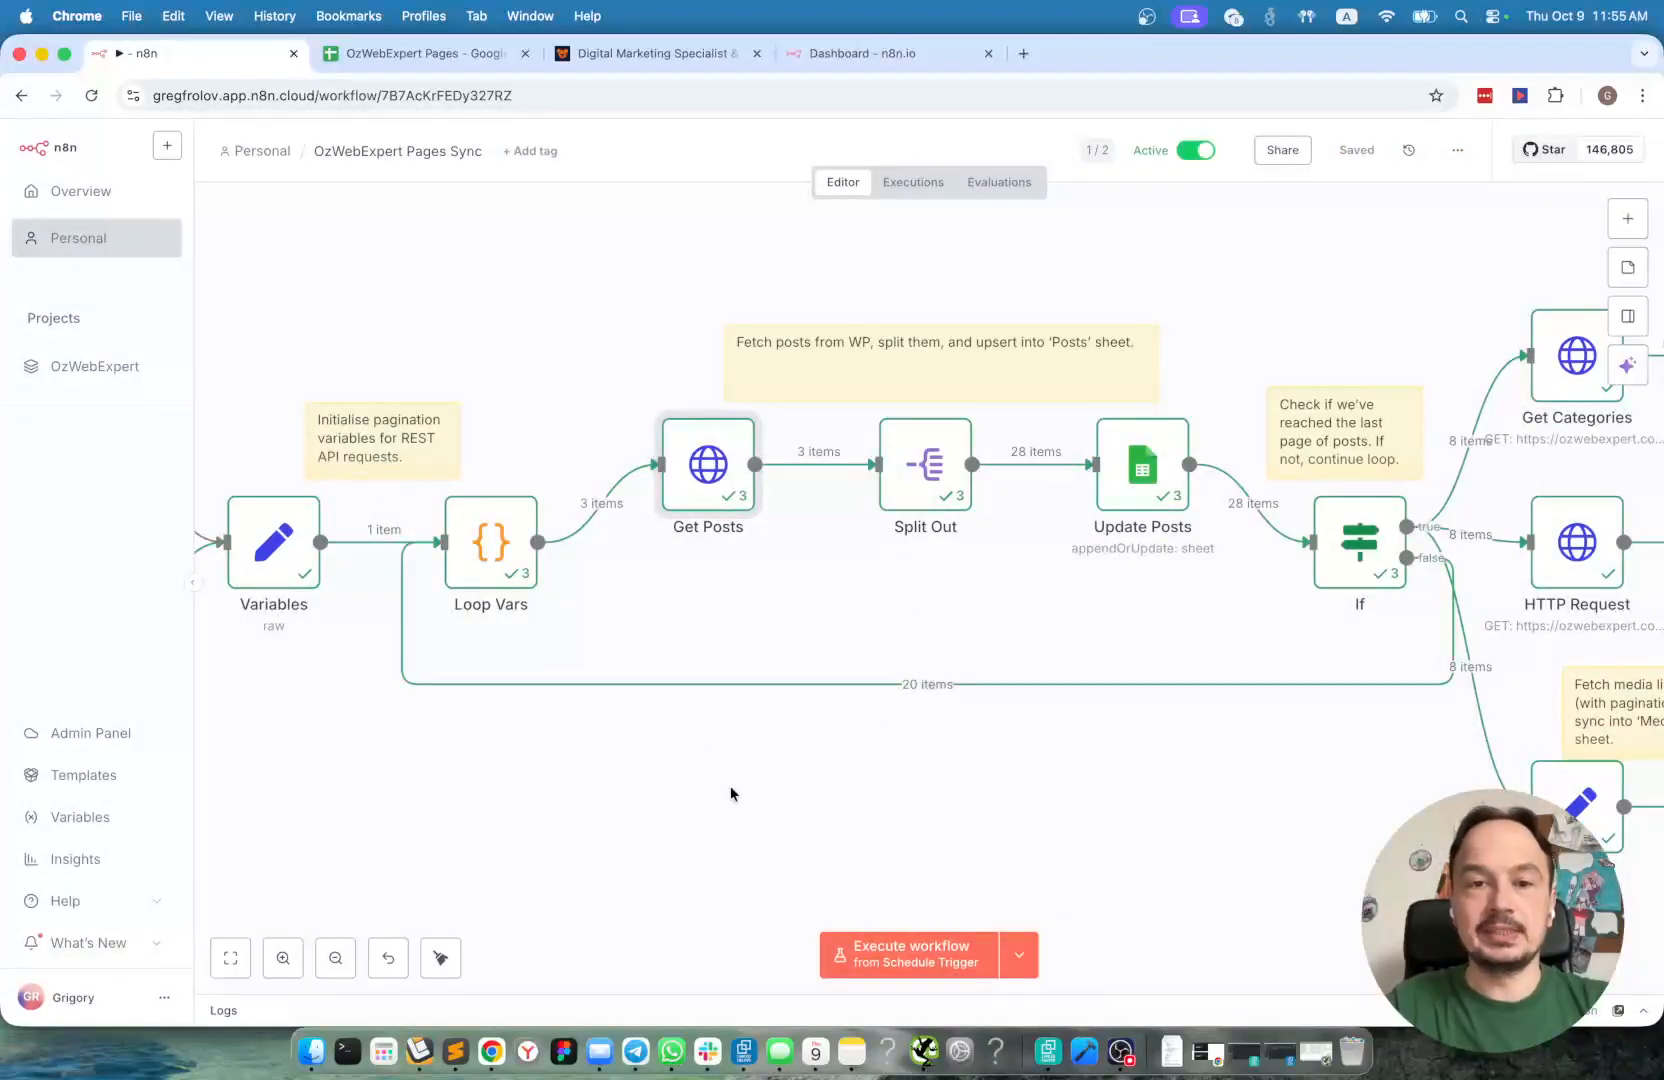
# Step: Inspect the Loop Vars code node and the current_page value in its output, and close it
pyautogui.doubleClick(491, 555)
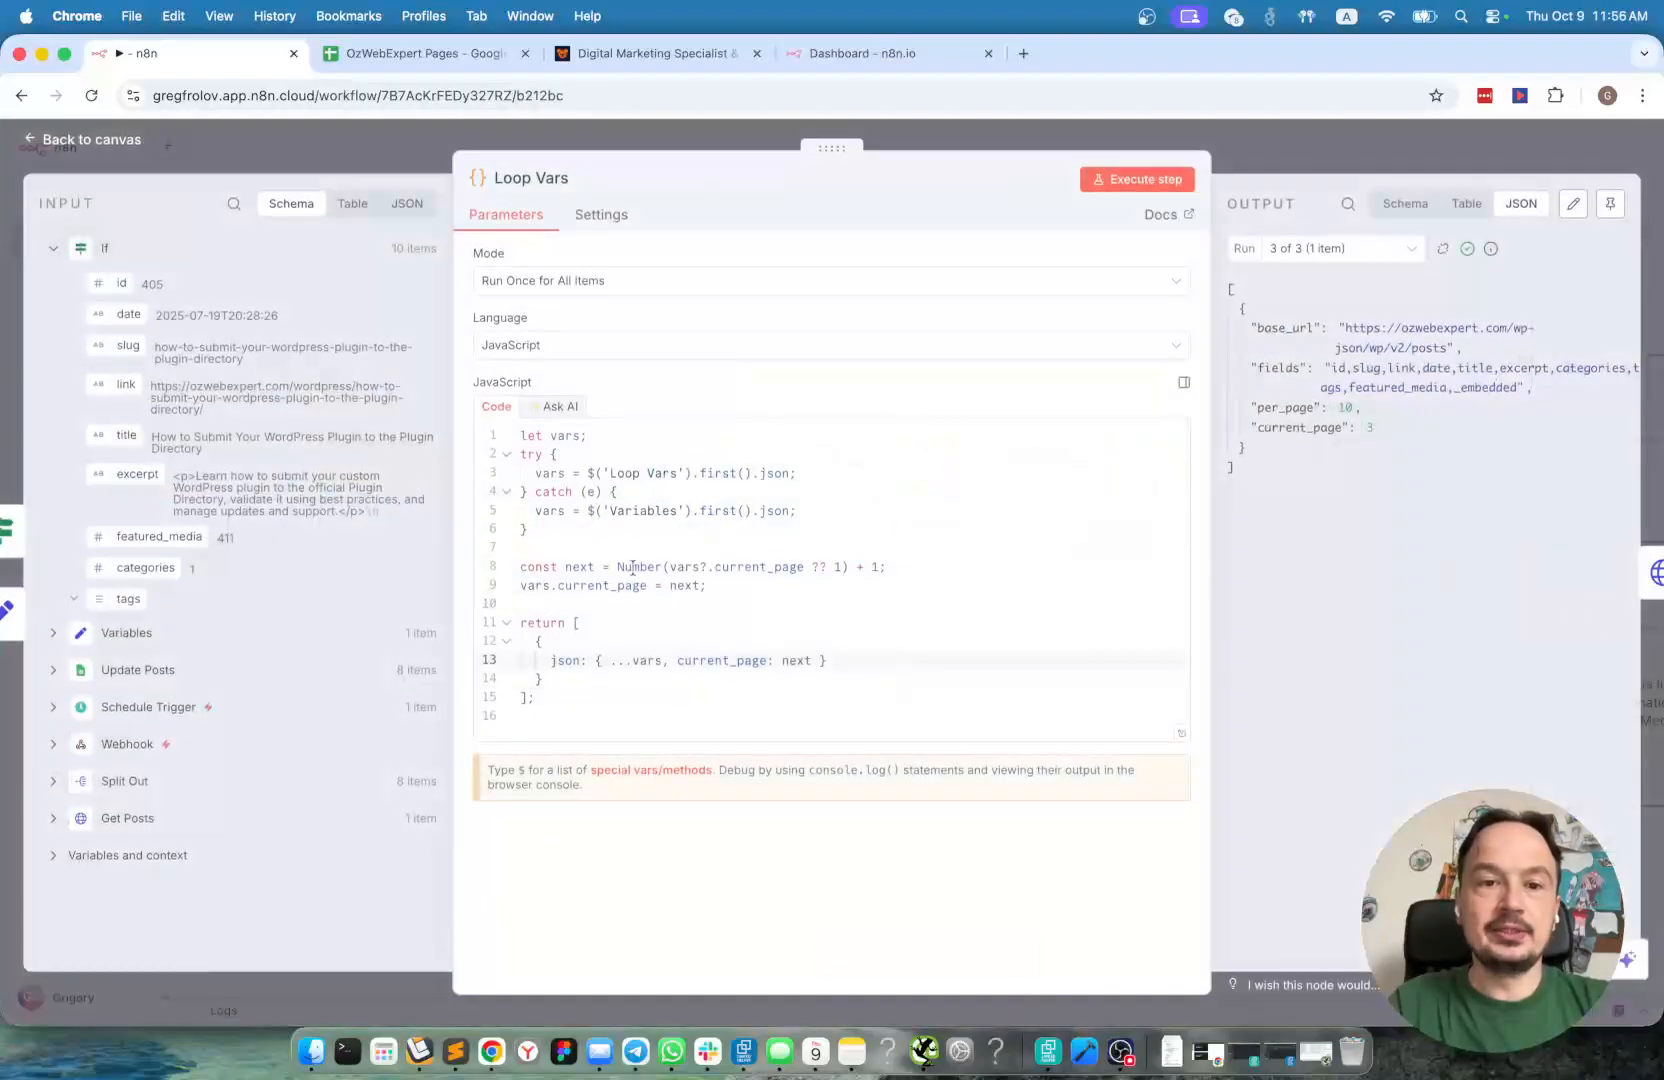
pyautogui.moveTo(1375, 428); pyautogui.dragTo(1252, 428)
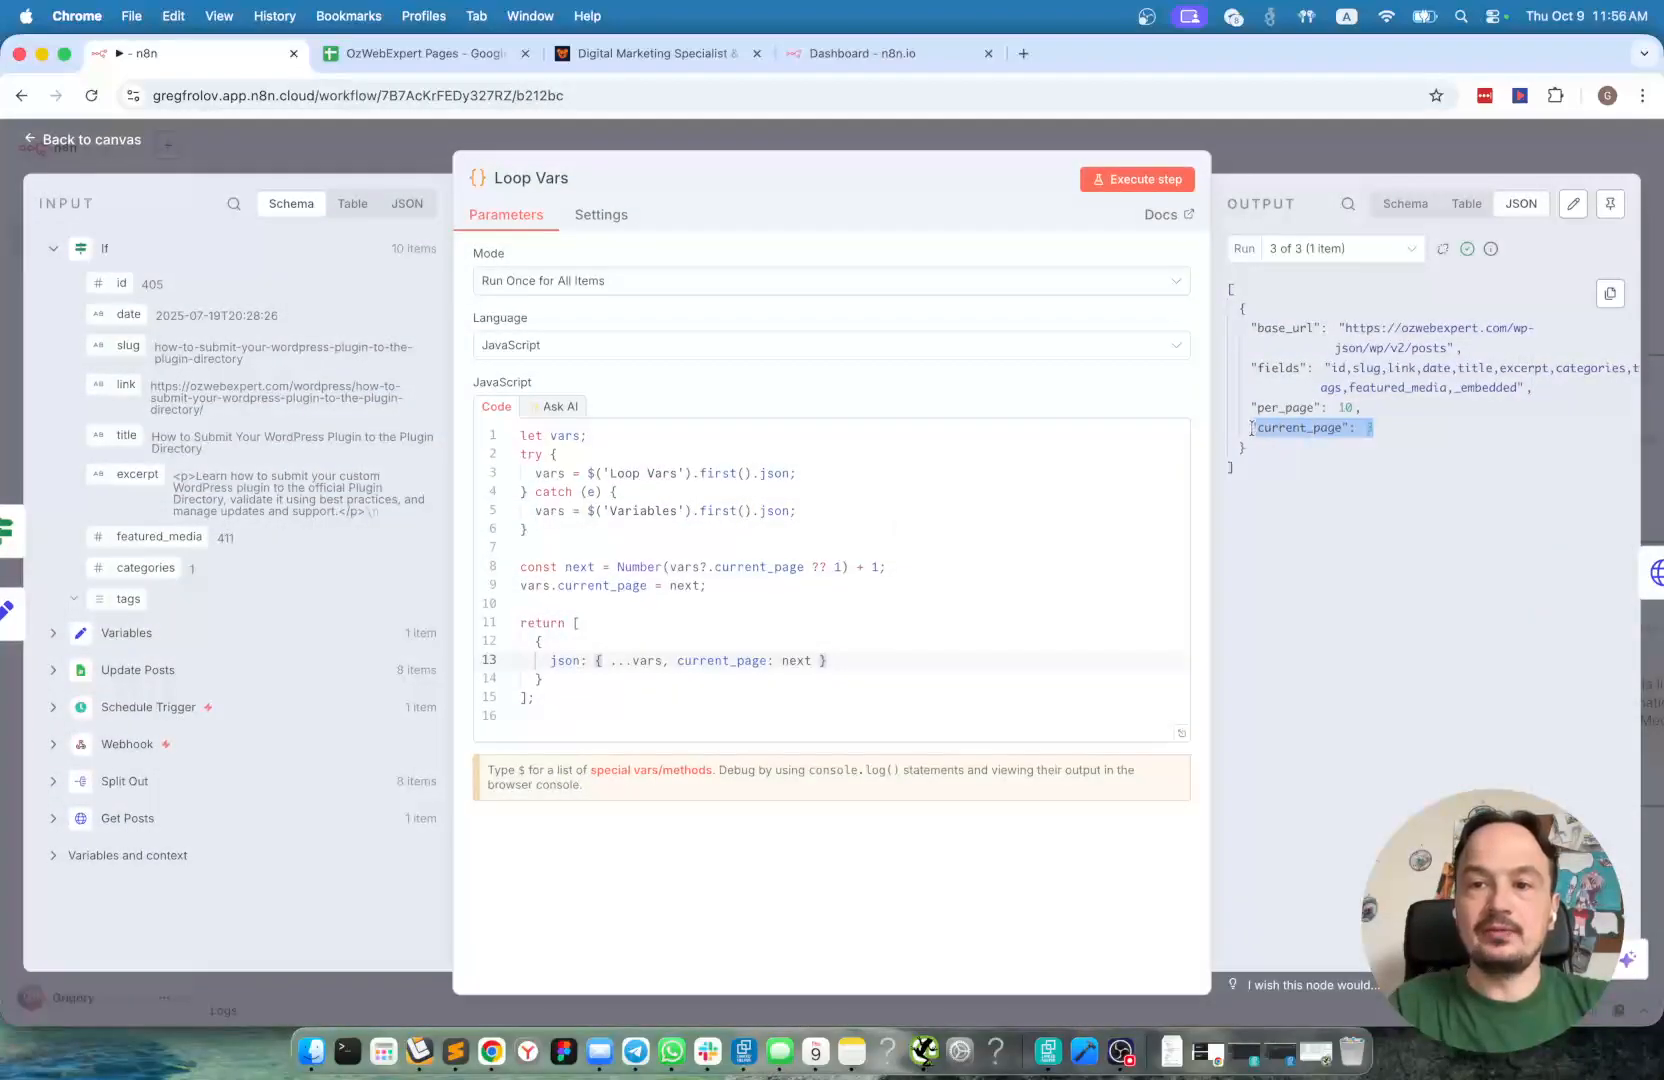
pyautogui.click(1267, 160)
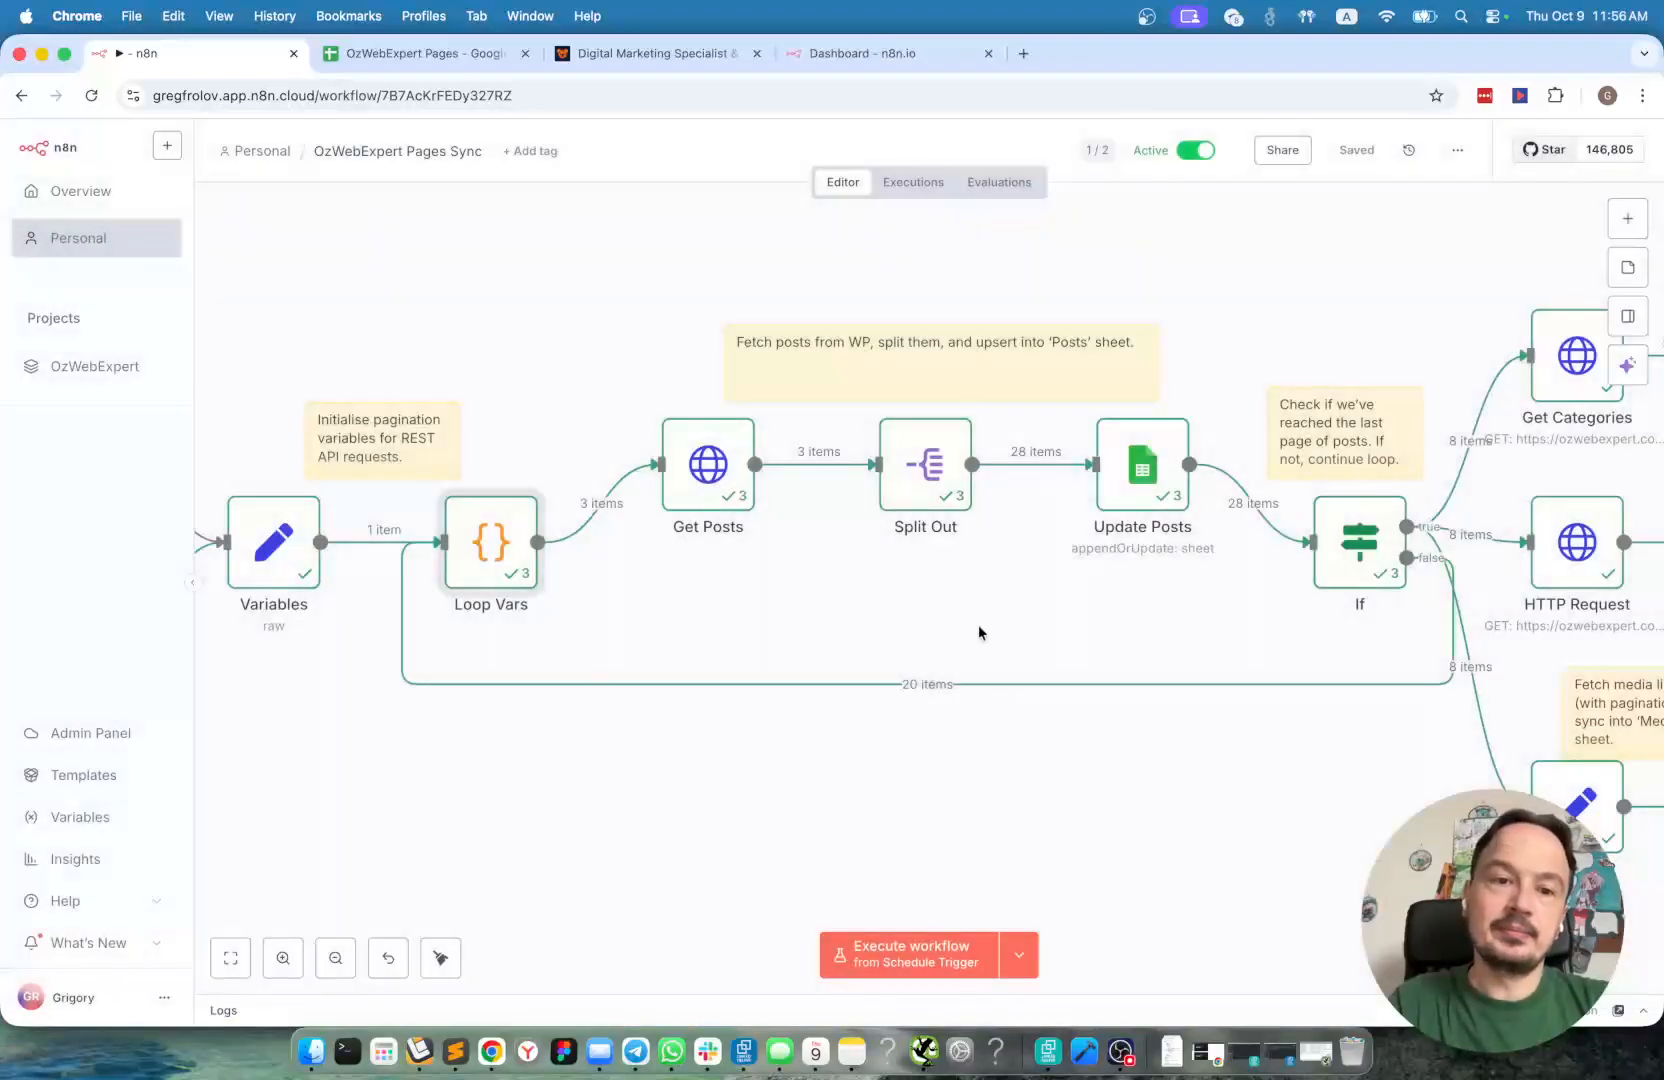
# Step: Reopen the Get Posts node and browse its output as JSON and in Schema view
pyautogui.hscroll(2, 978, 632)
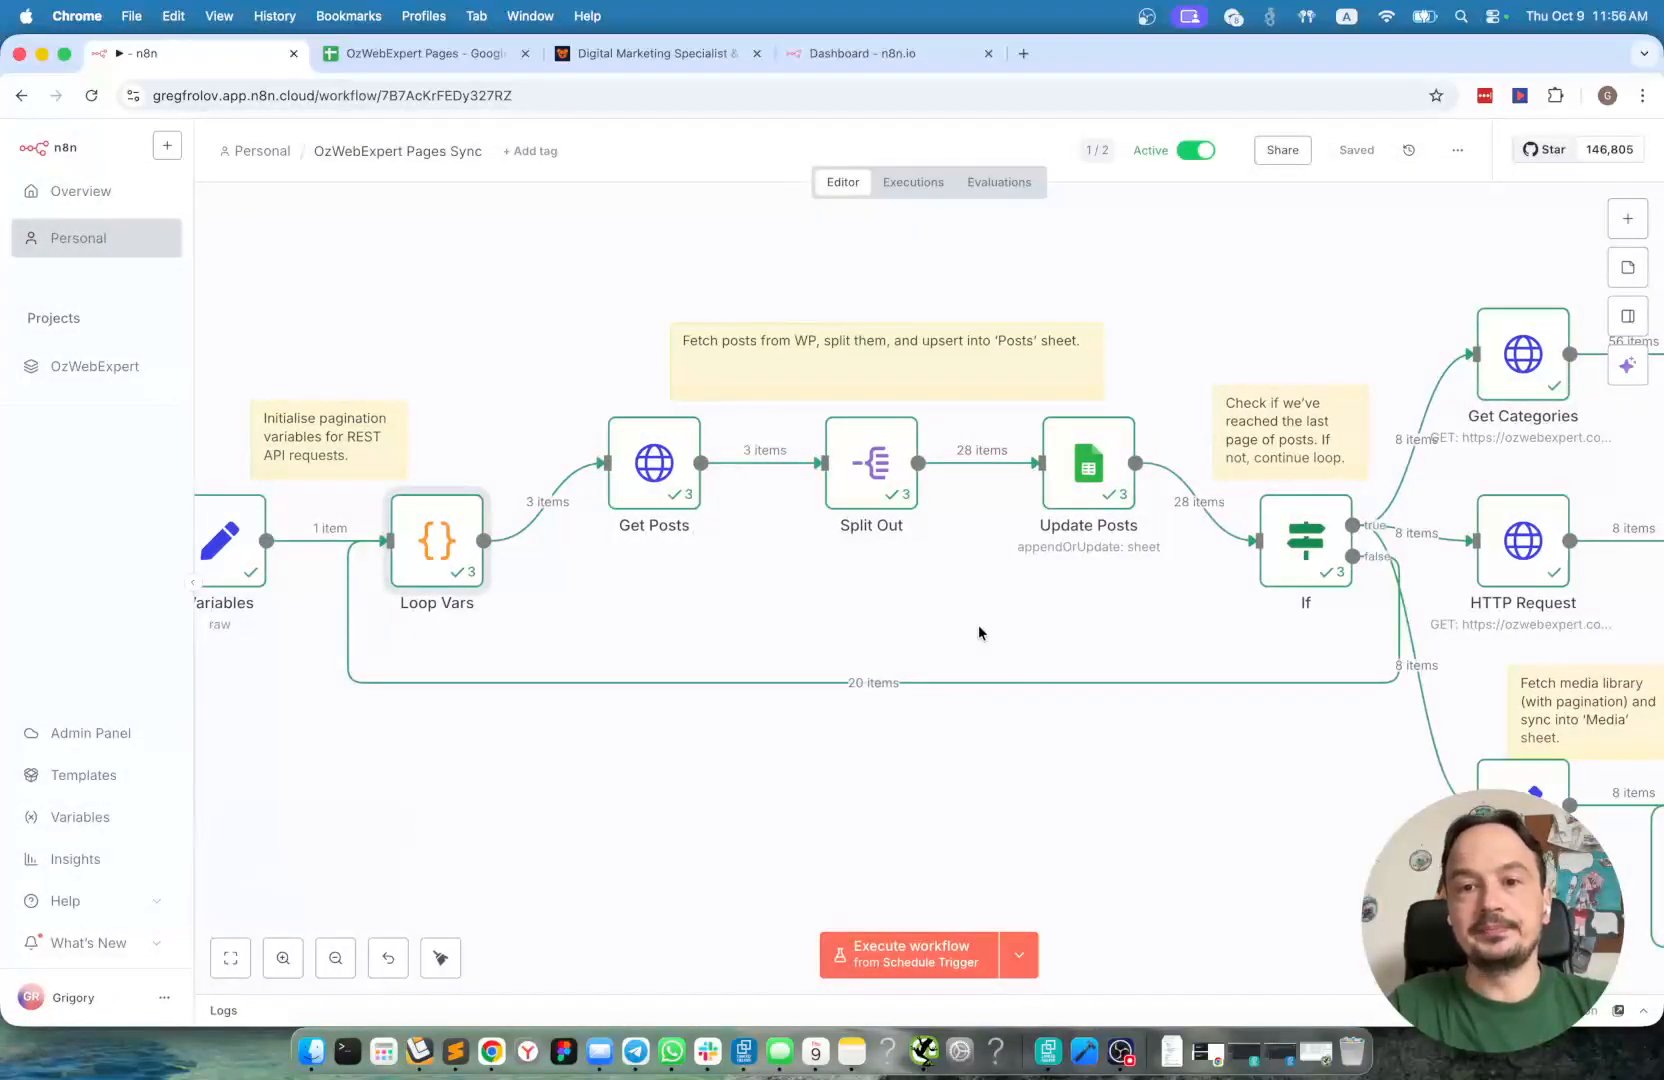
pyautogui.hscroll(1, 978, 624)
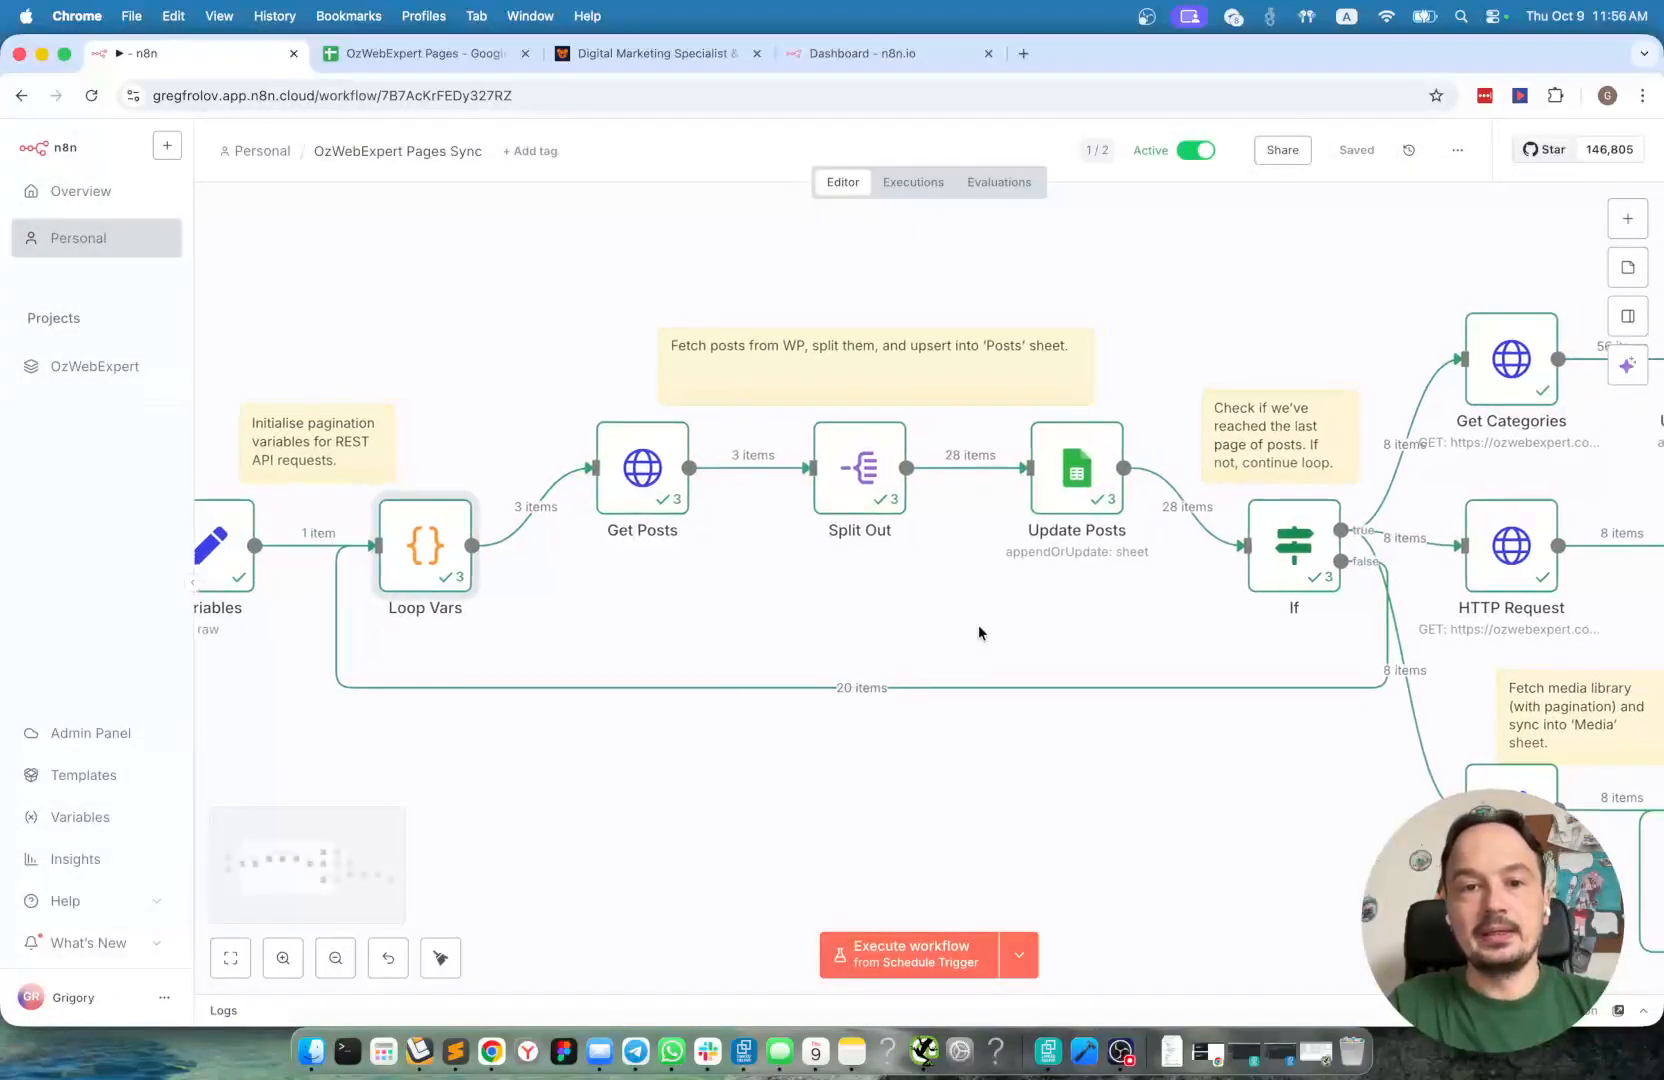
pyautogui.doubleClick(640, 480)
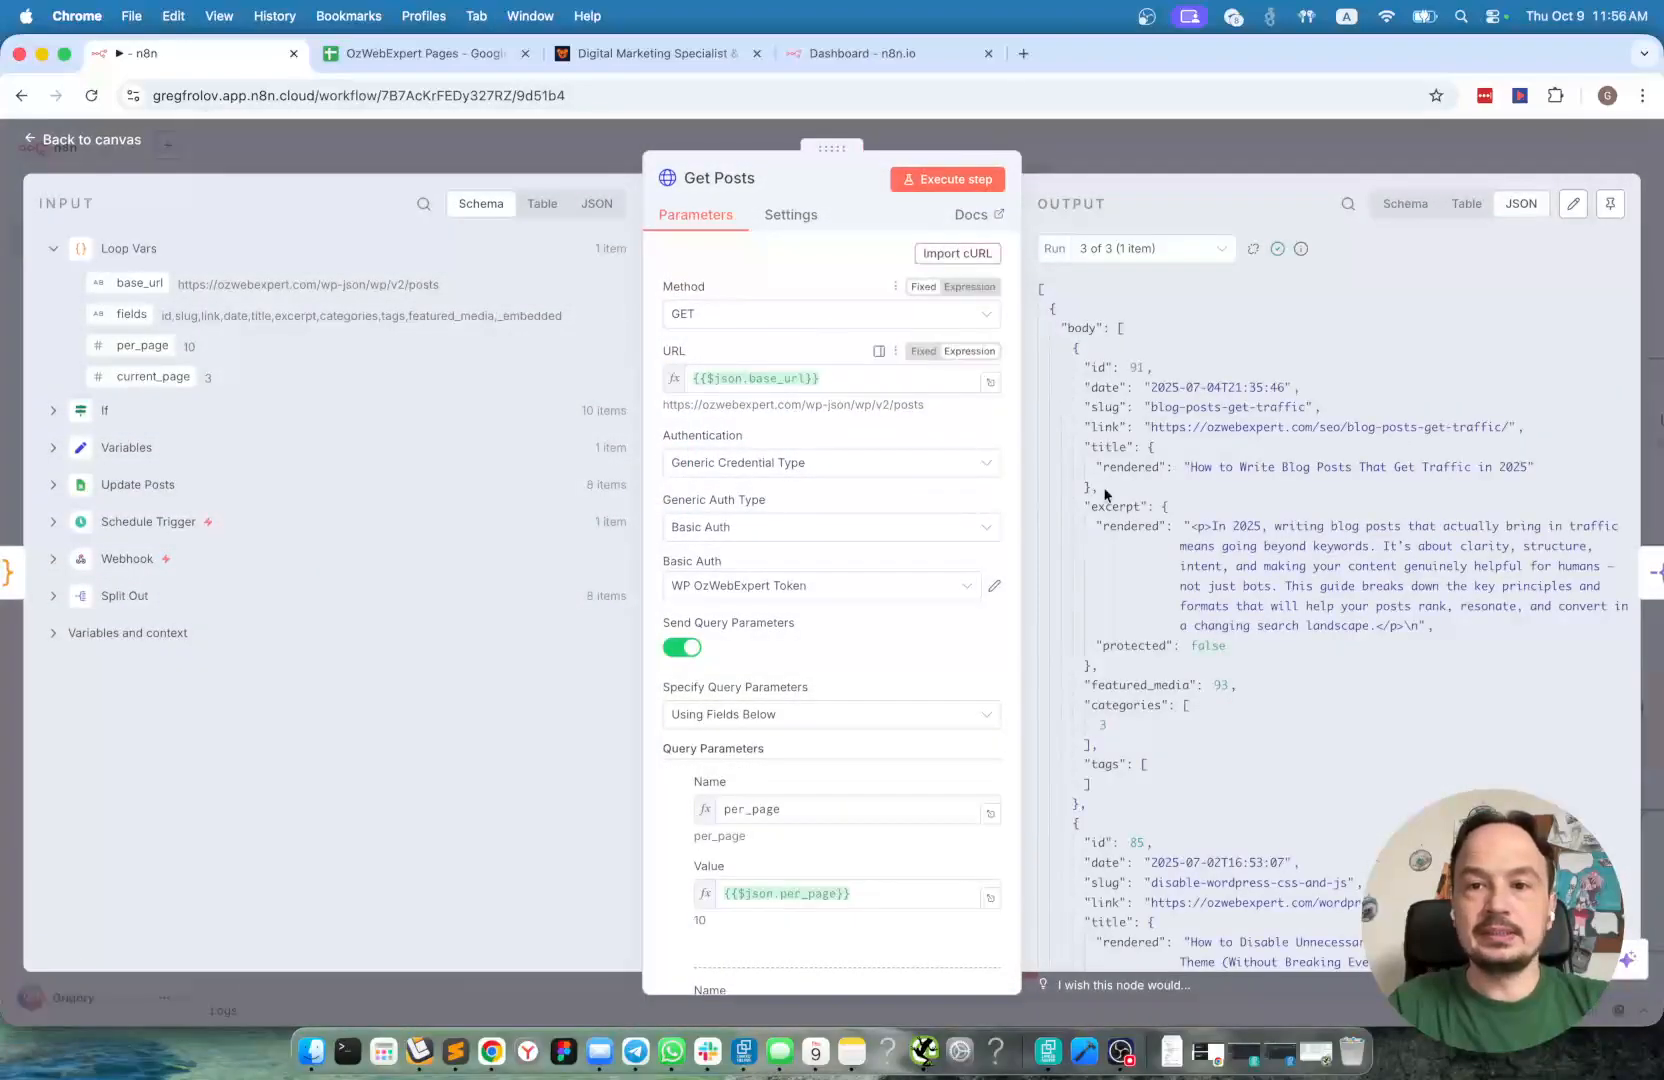
pyautogui.scroll(-4, 1147, 335)
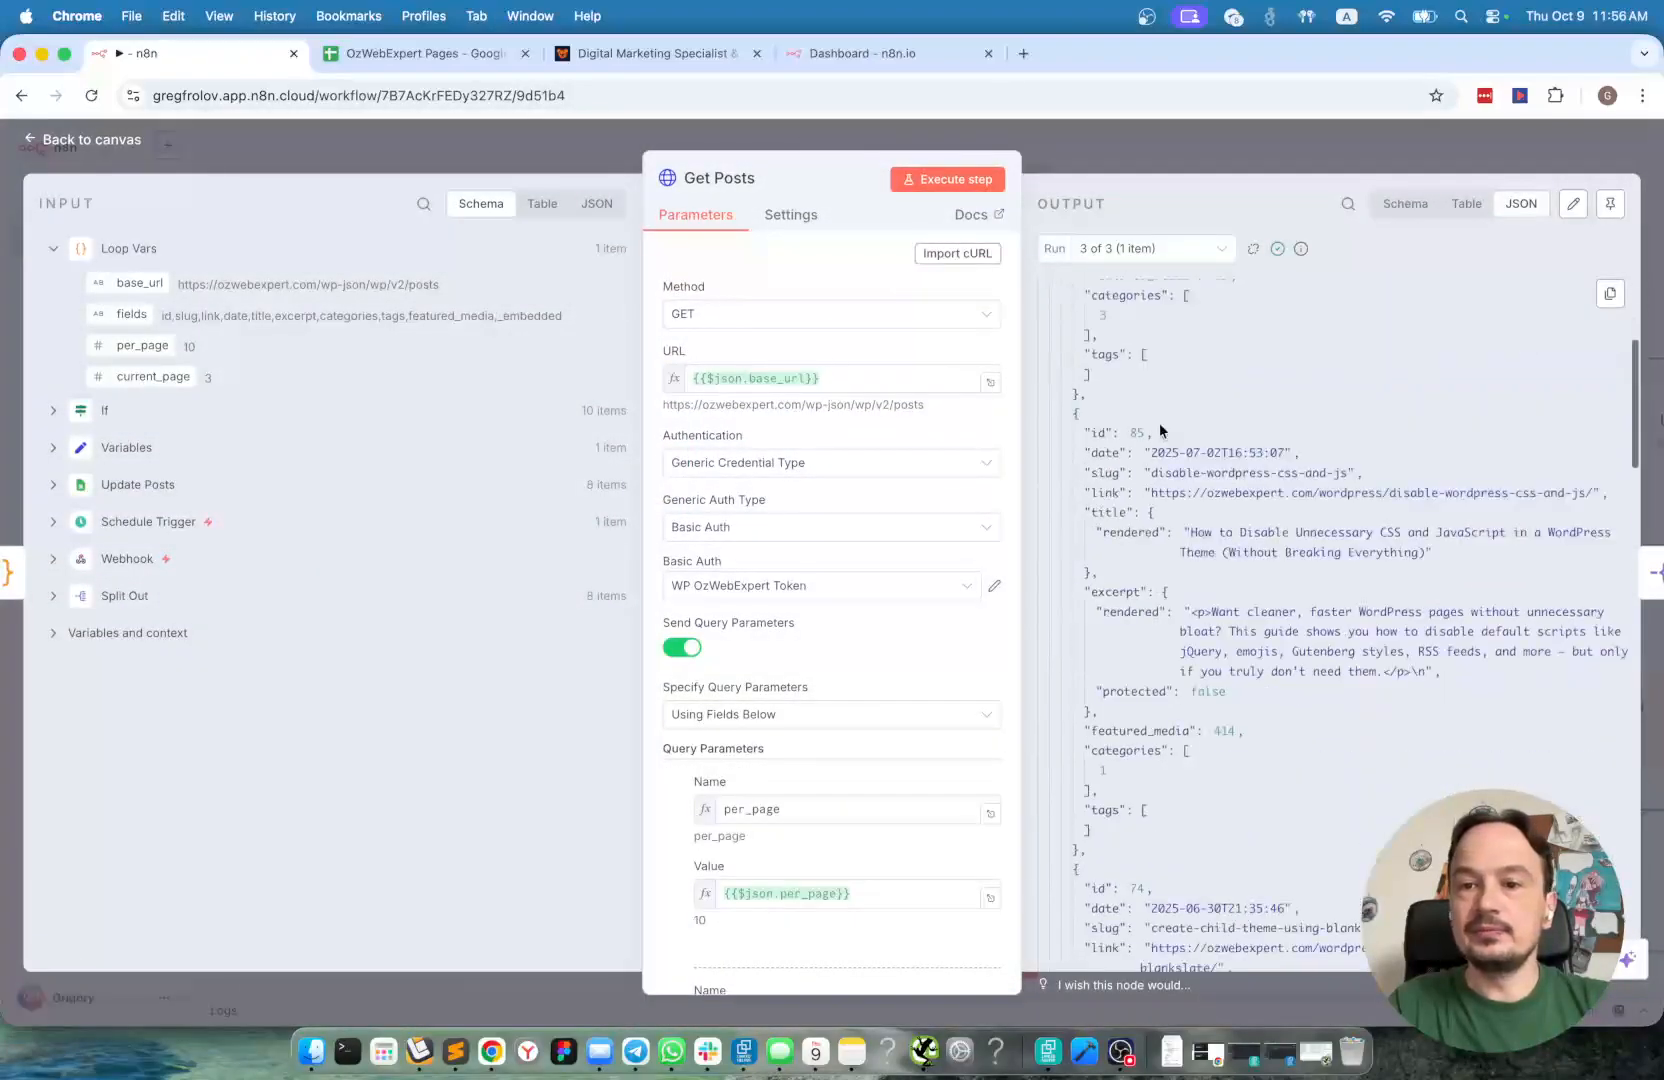
pyautogui.scroll(4, 1150, 340)
pyautogui.click(1433, 203)
pyautogui.scroll(-5, 1382, 364)
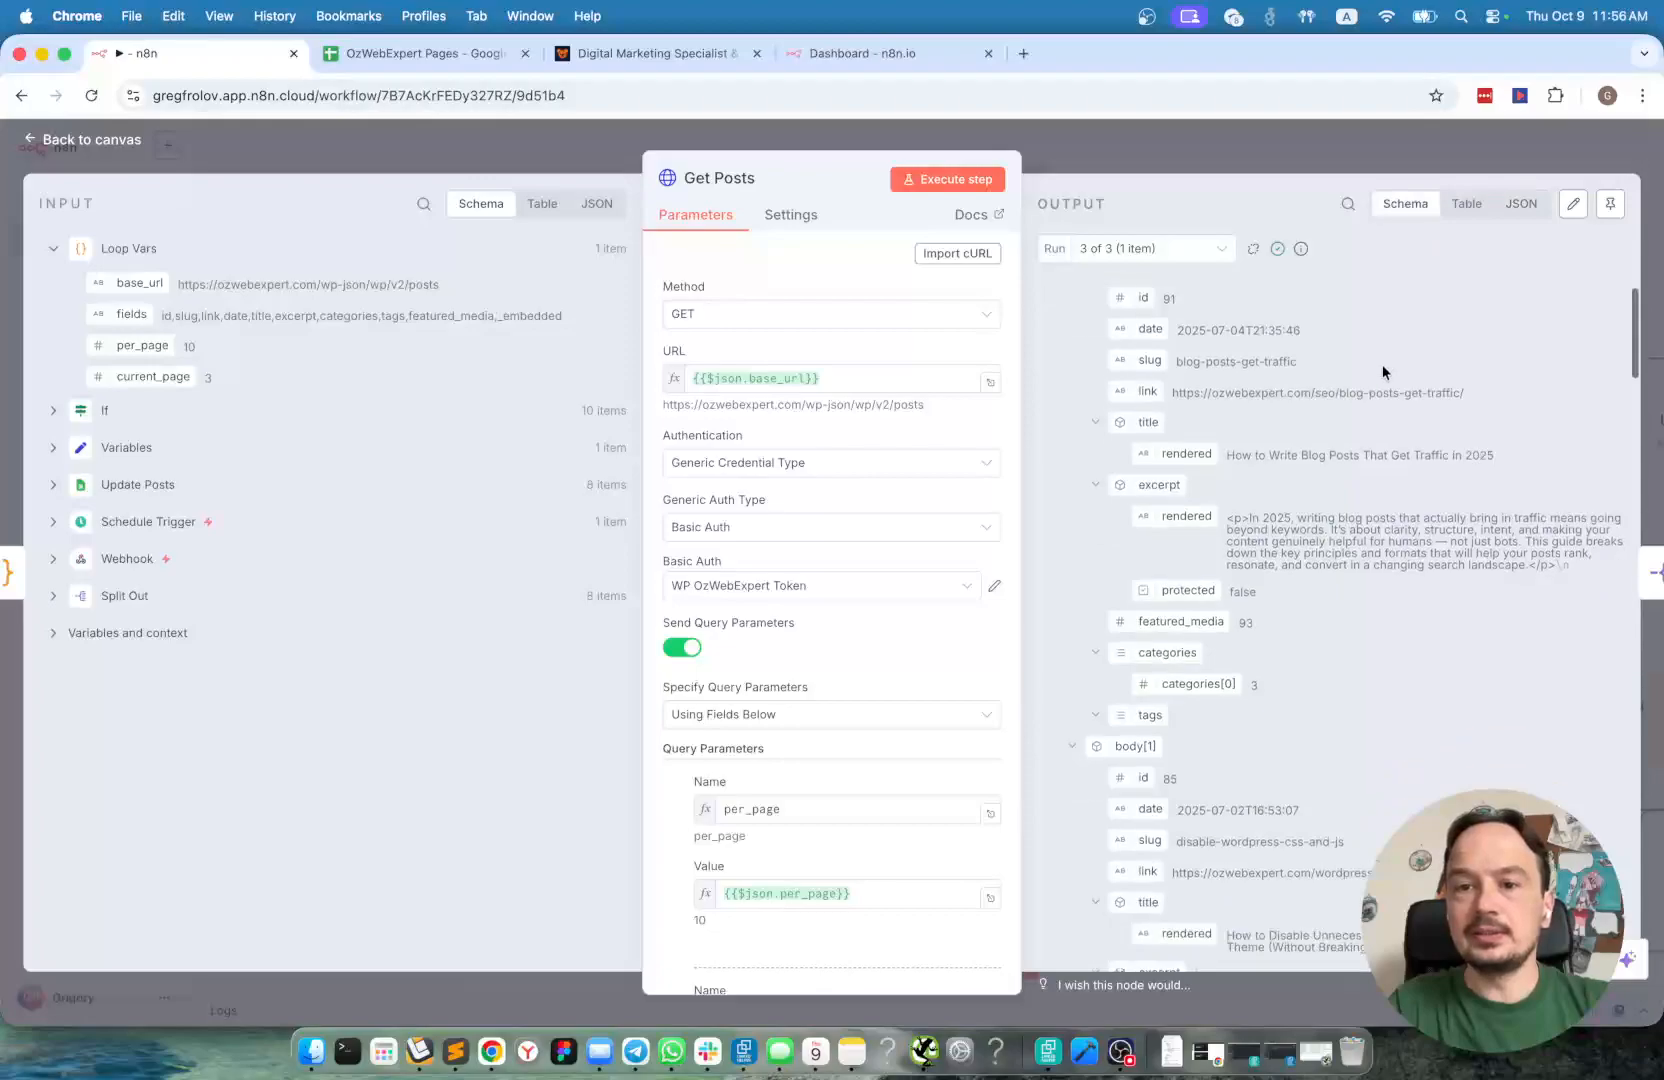
pyautogui.scroll(-3, 1410, 614)
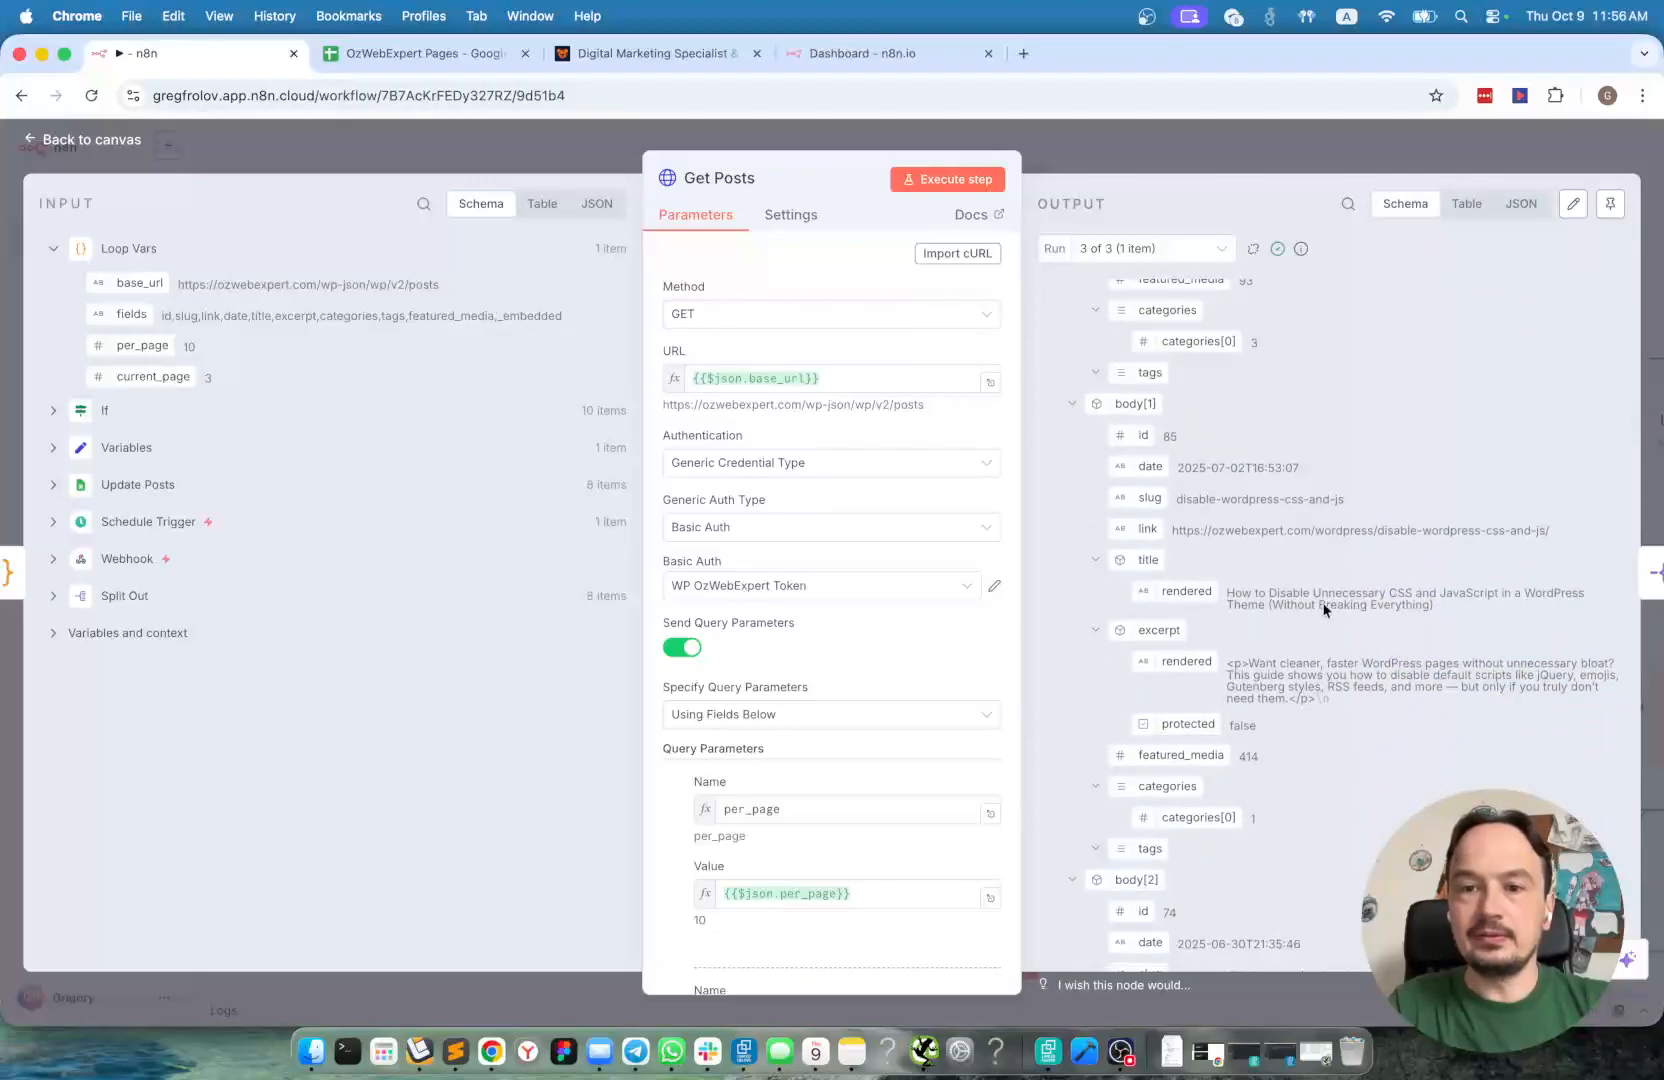
# Step: Examine the link, slug, date, id, excerpt and title fields of the returned posts, and close the Get Posts node
pyautogui.tripleClick(1197, 526)
pyautogui.tripleClick(1223, 499)
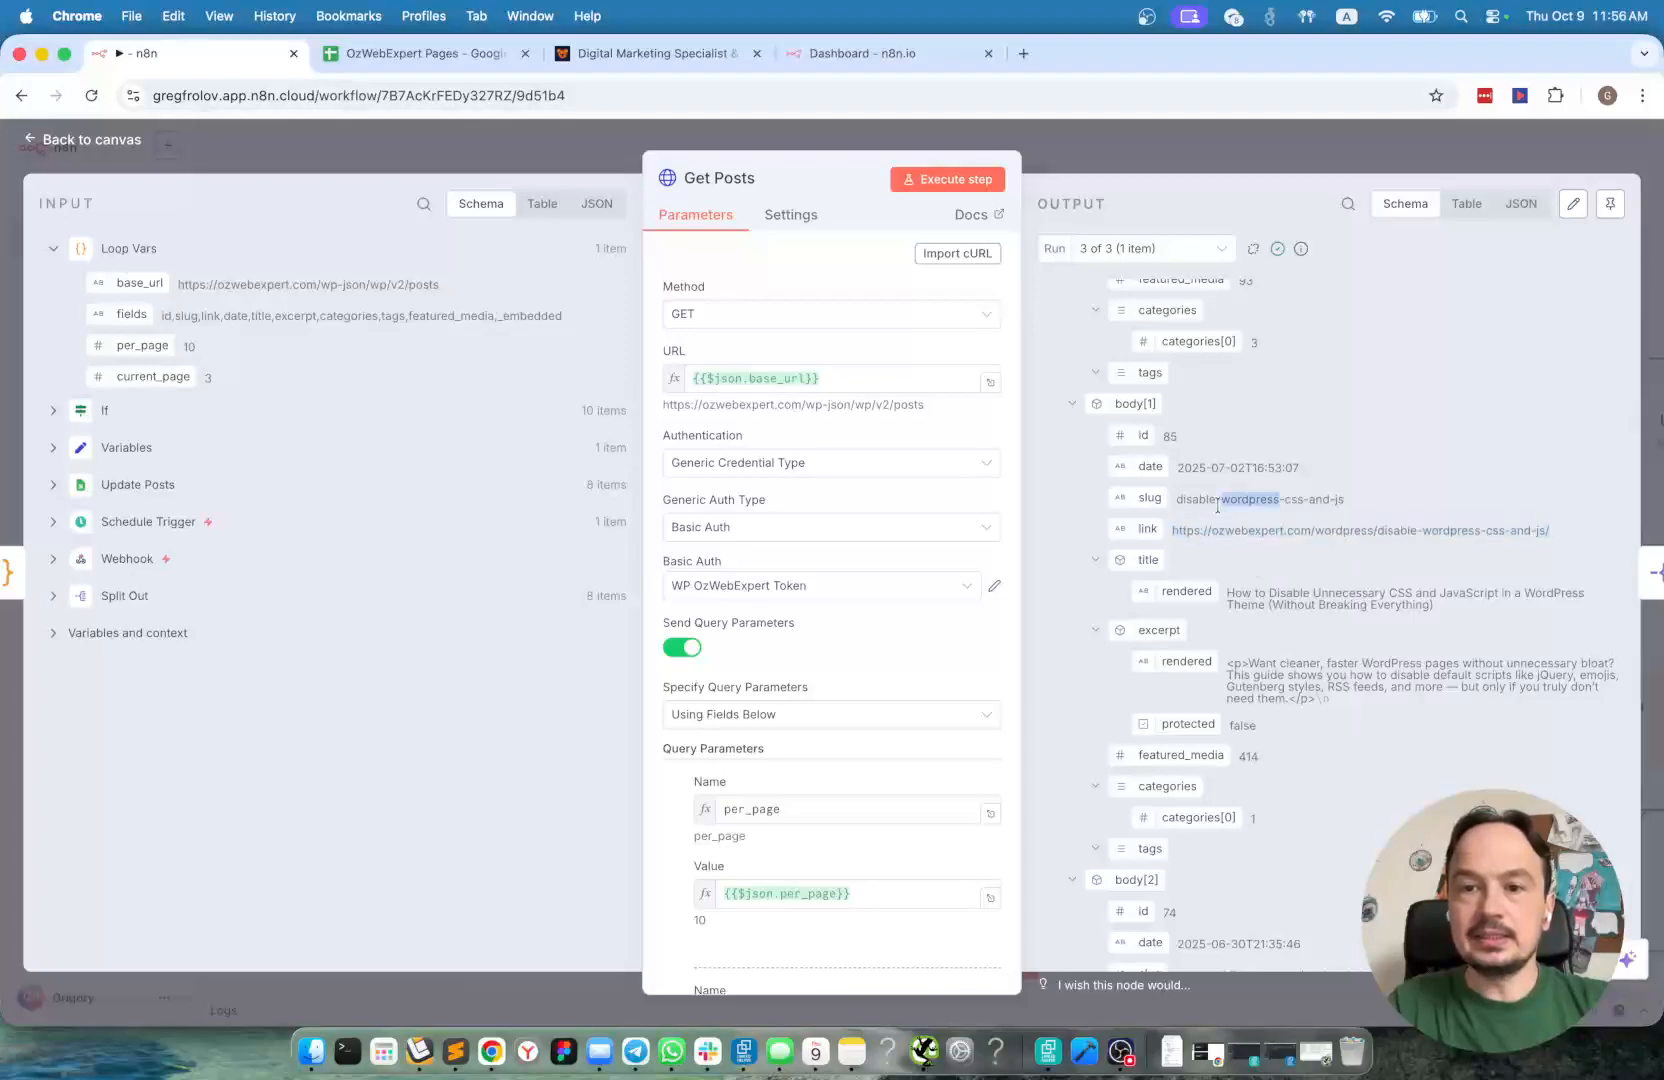
pyautogui.doubleClick(1226, 470)
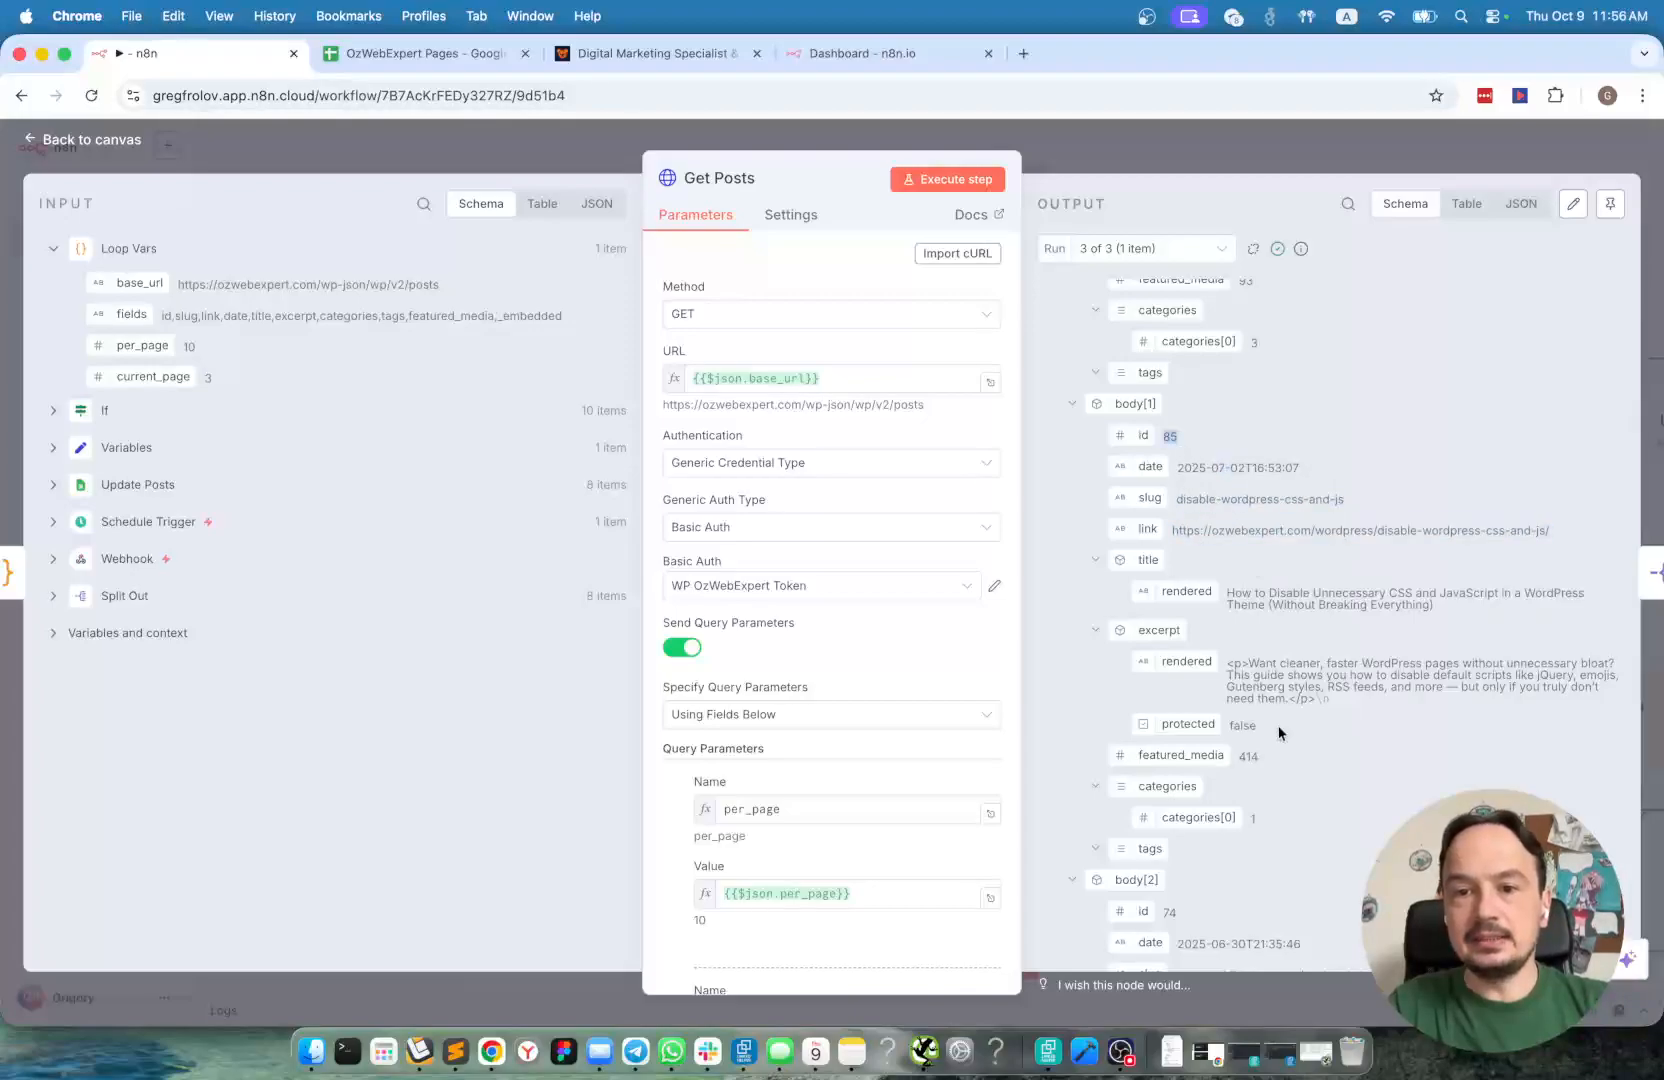
pyautogui.tripleClick(1282, 691)
pyautogui.scroll(-5, 1284, 692)
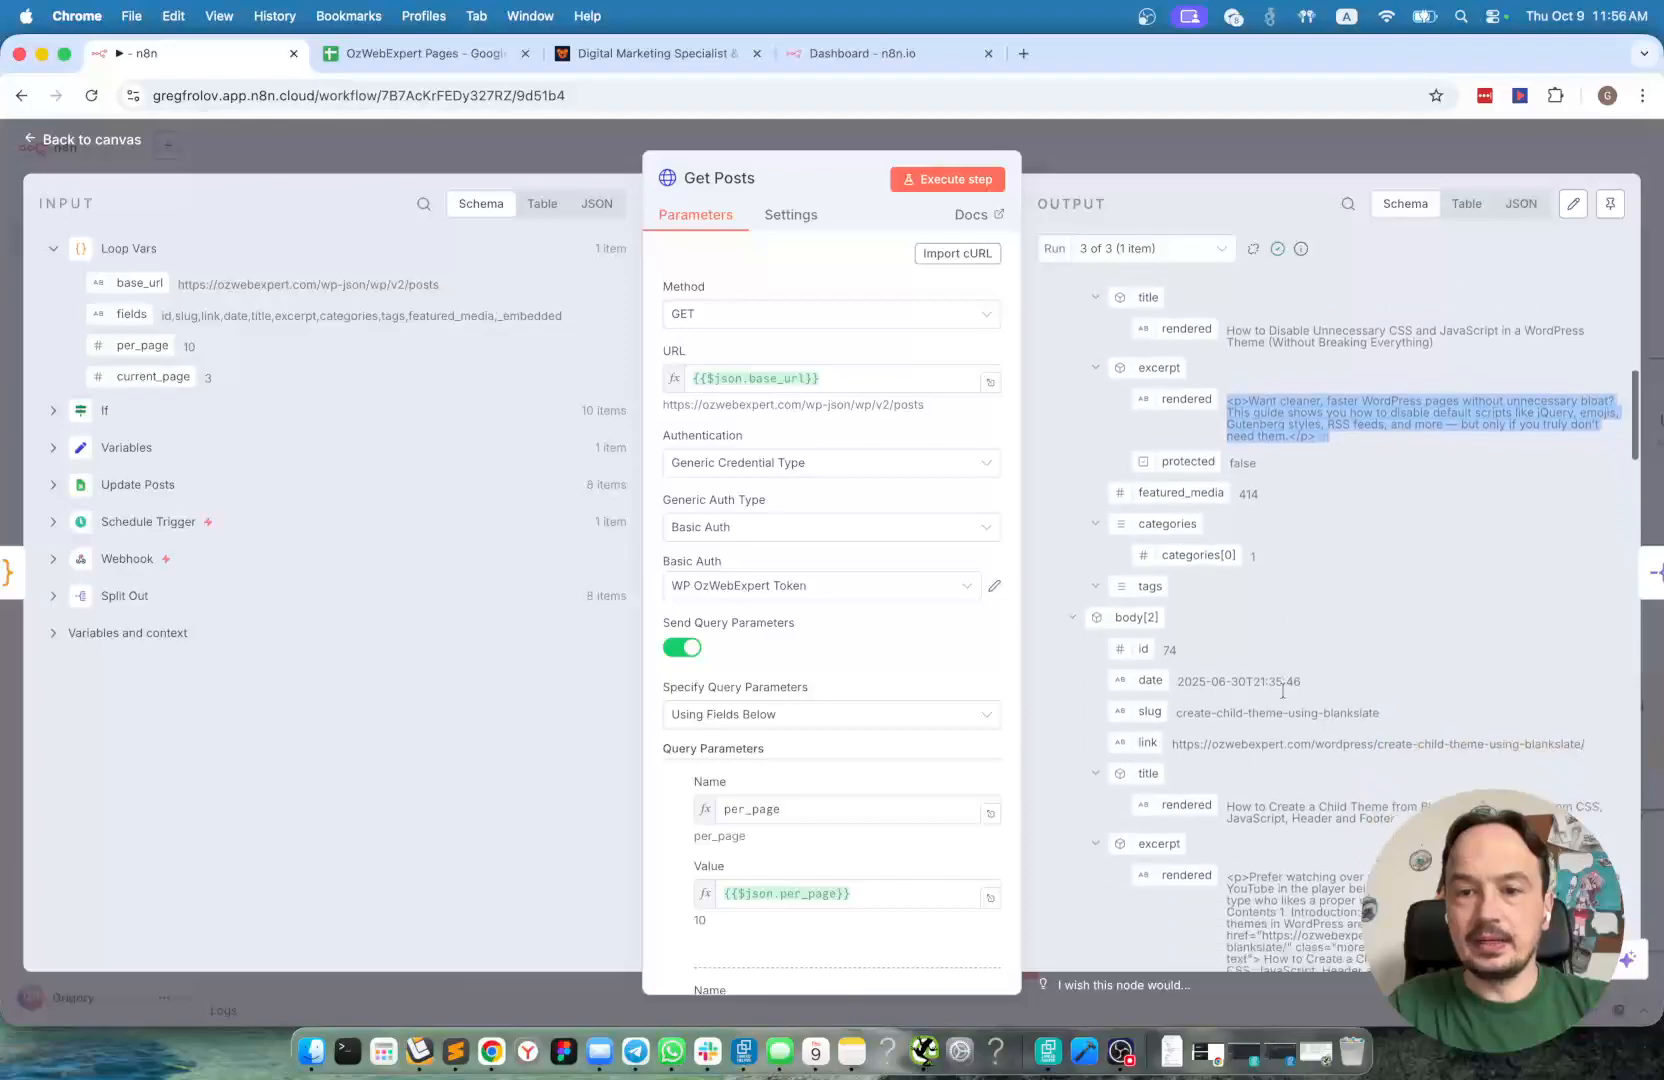
pyautogui.scroll(-4, 1234, 657)
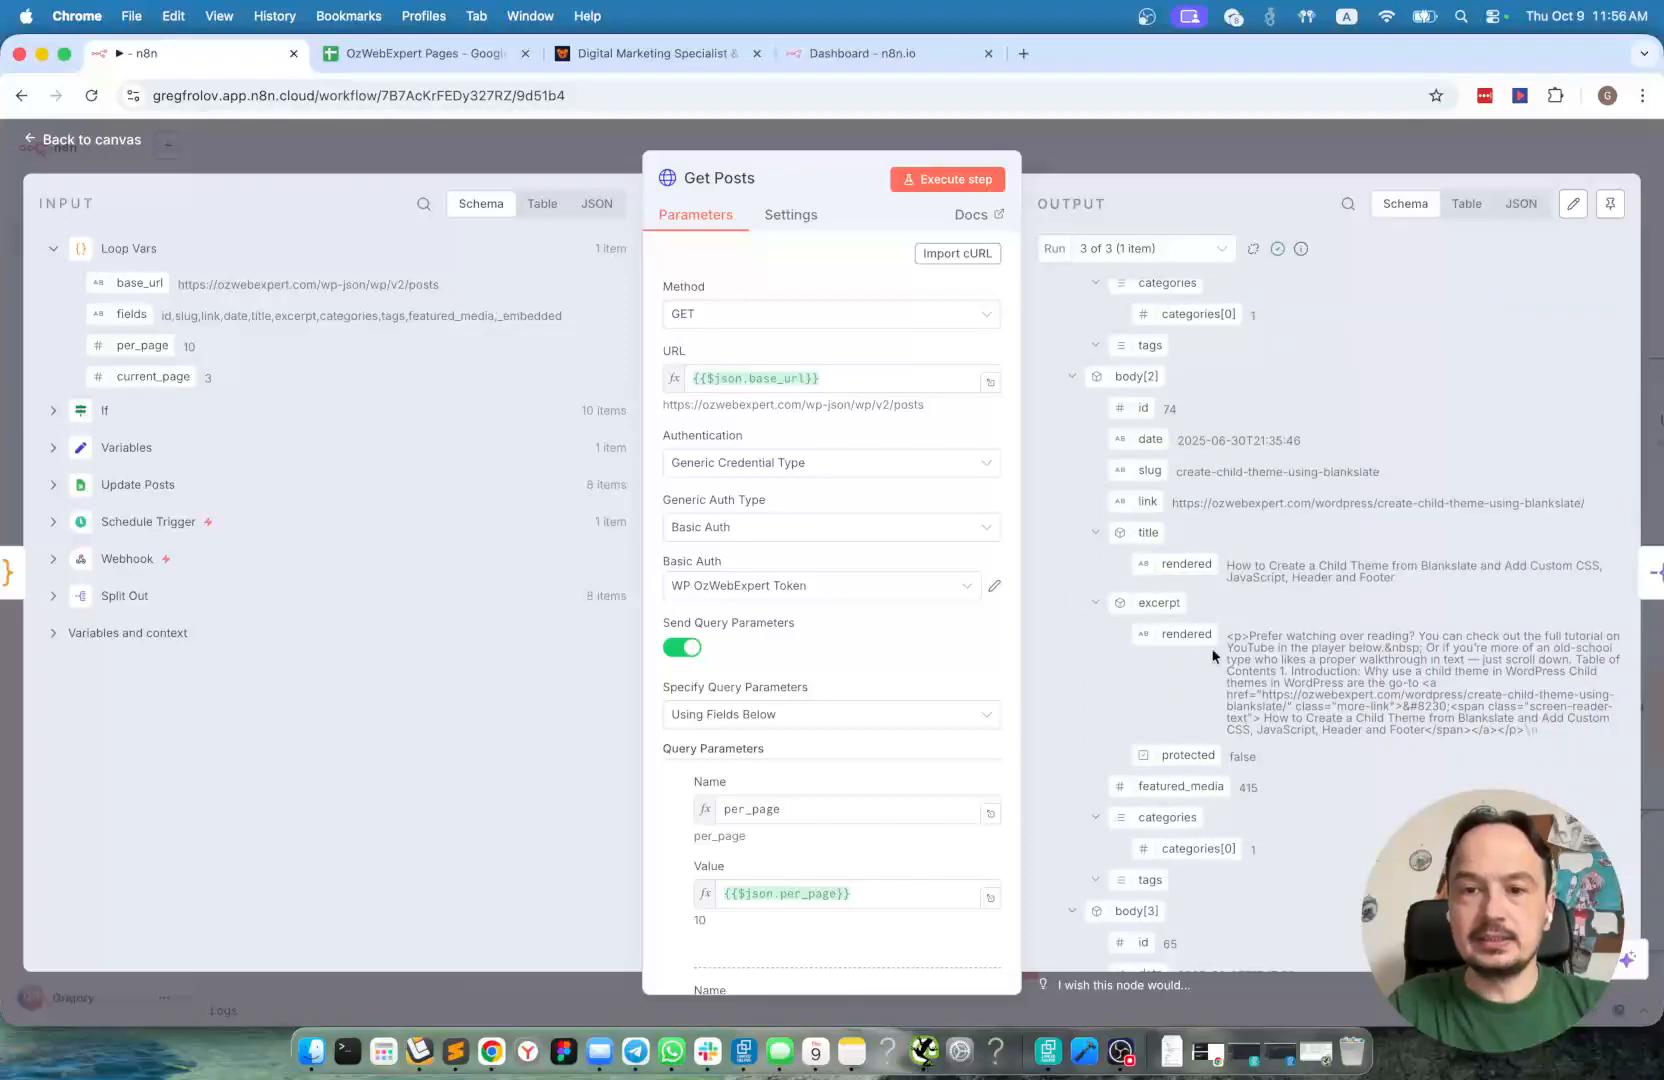
pyautogui.tripleClick(1283, 572)
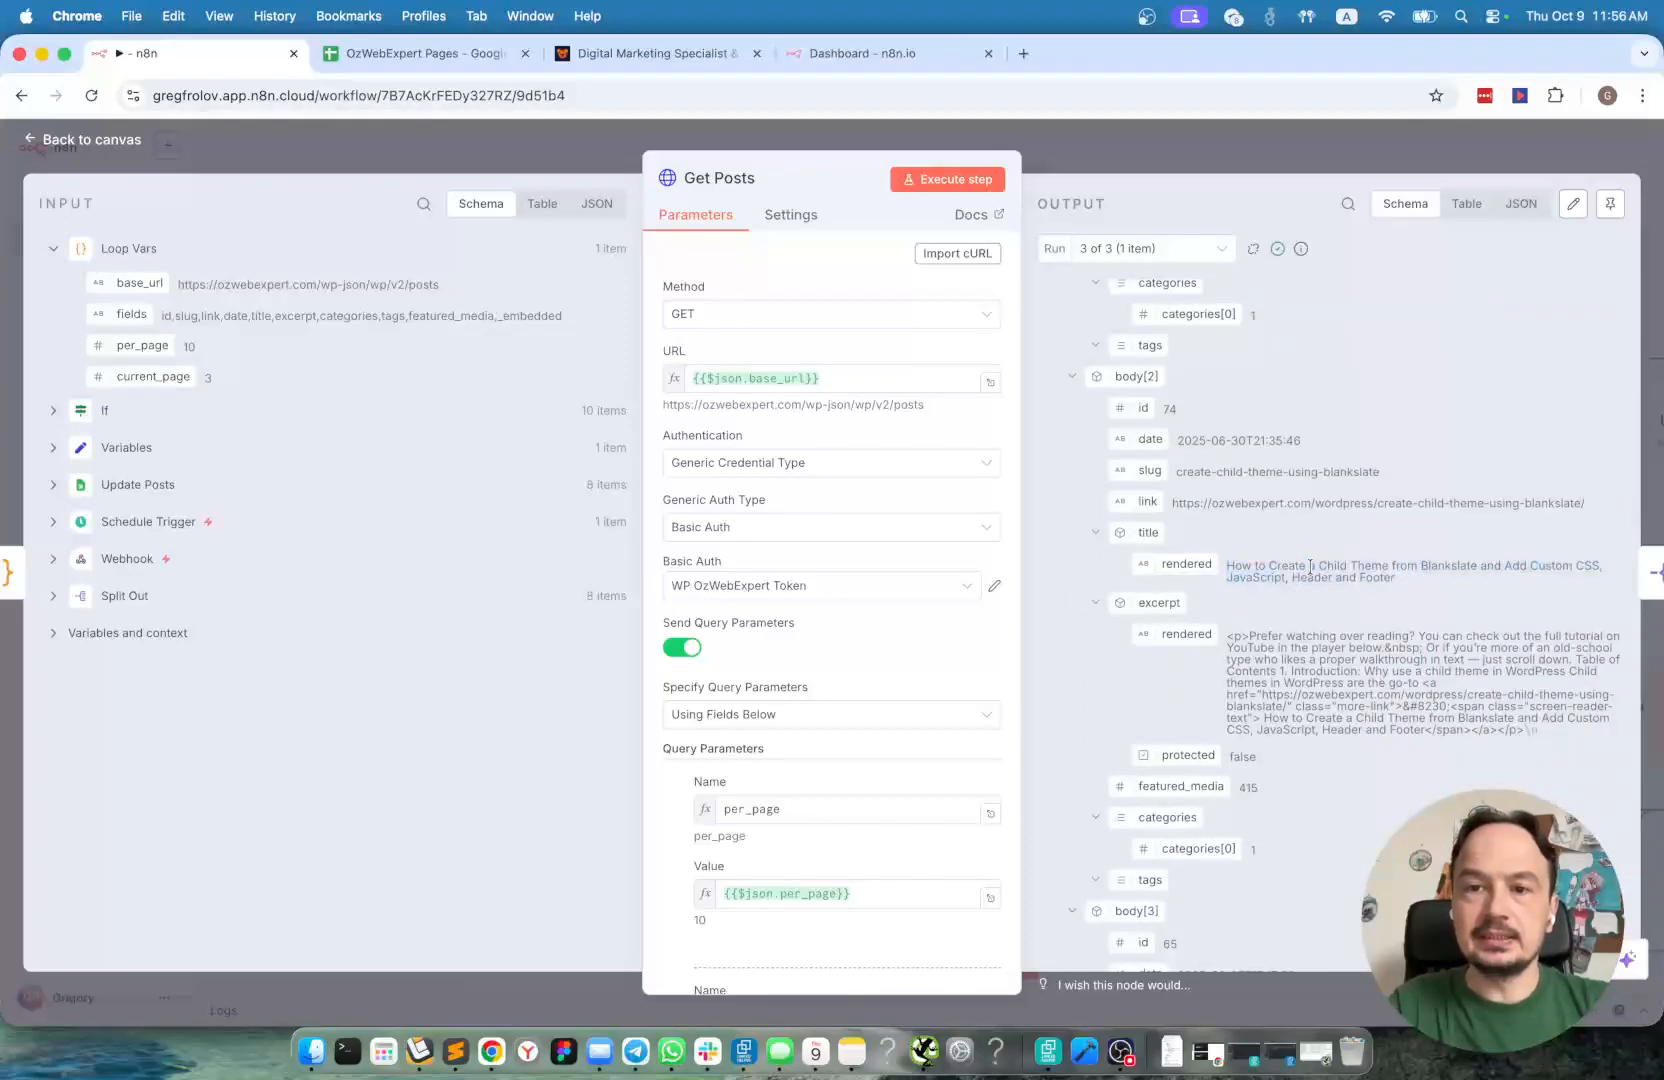
pyautogui.scroll(14, 1310, 566)
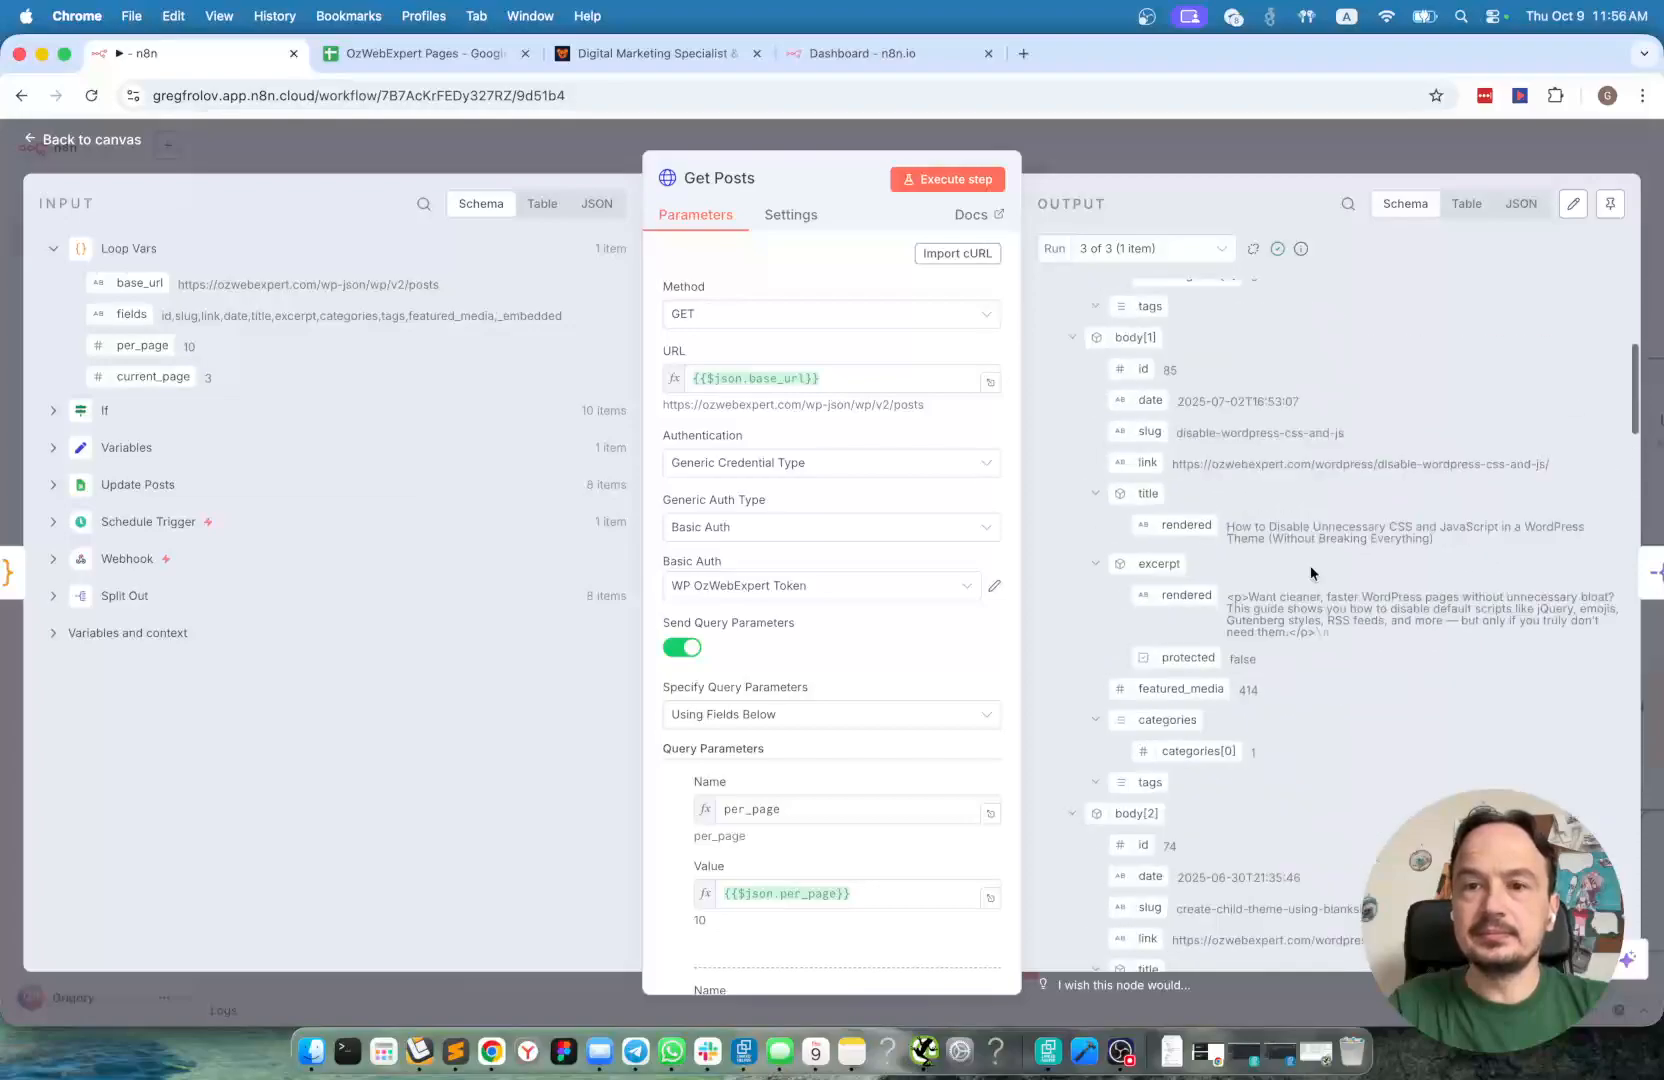
pyautogui.click(1201, 160)
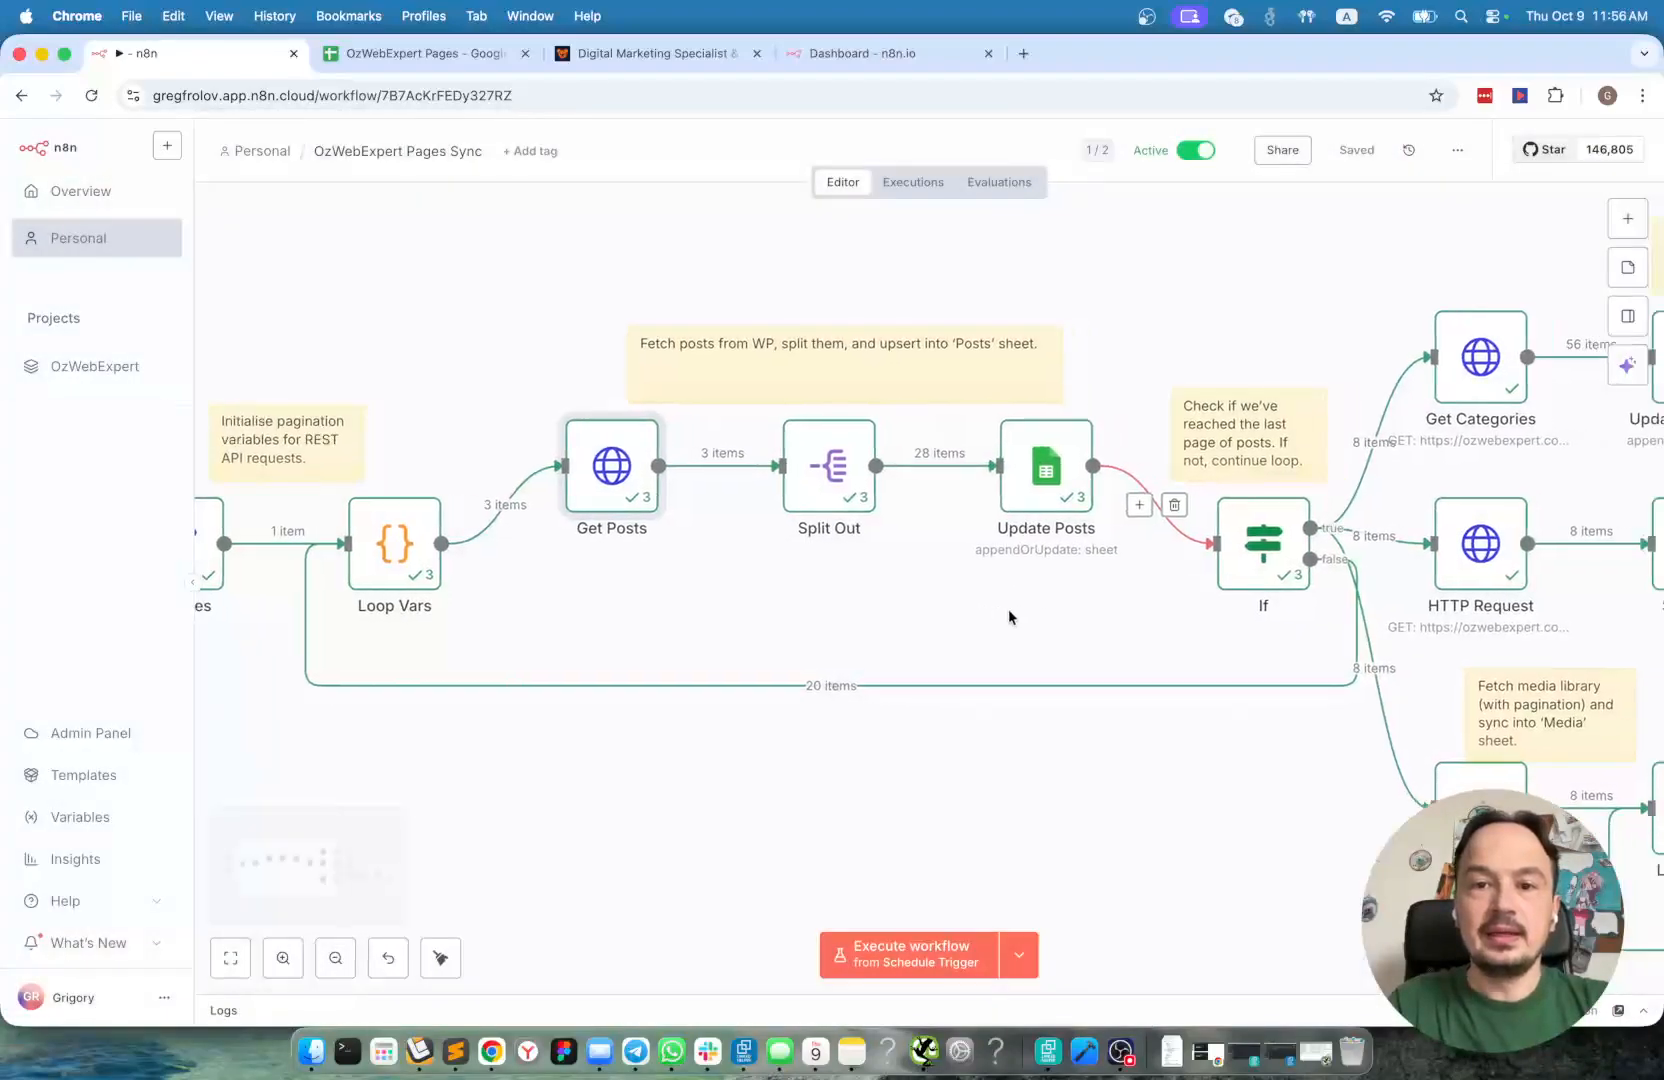
# Step: Open the Split Out node, review its body field setting and its output, and close it
pyautogui.doubleClick(745, 463)
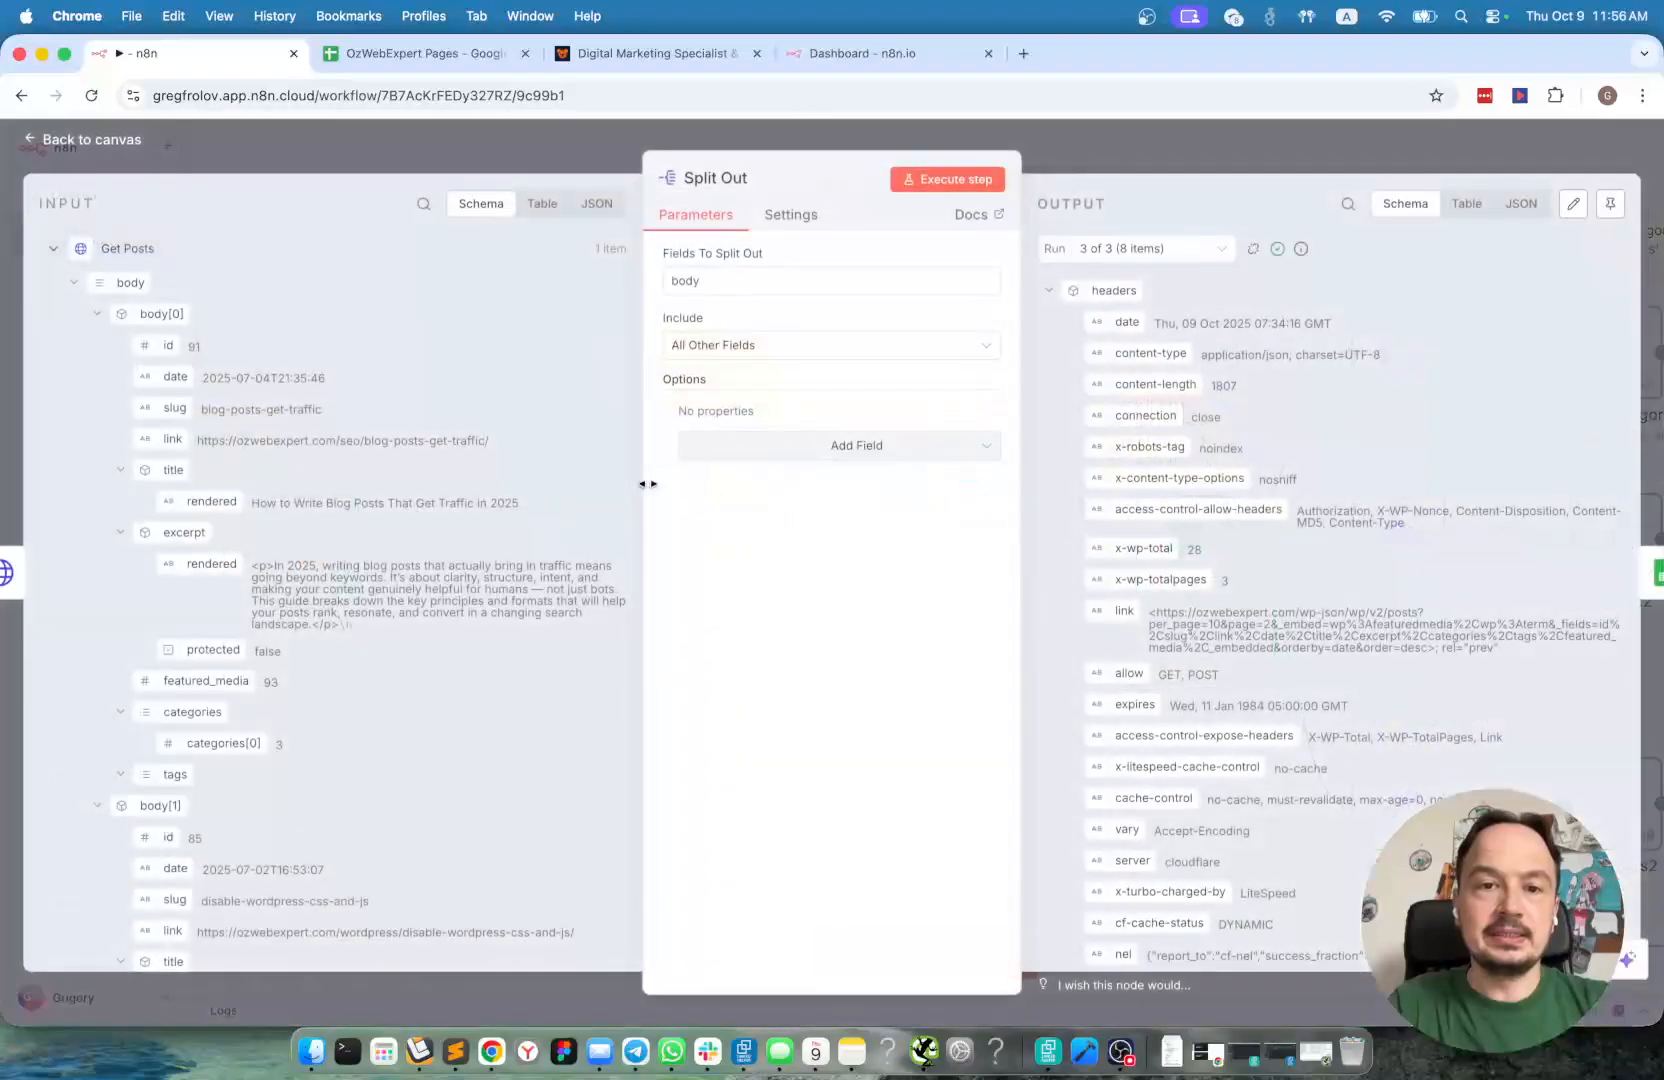
pyautogui.press('Escape')
# Step: Open the Update Posts node, review its Google Sheets settings, id matching column and mapped values to send, and close it
pyautogui.hscroll(1, 928, 487)
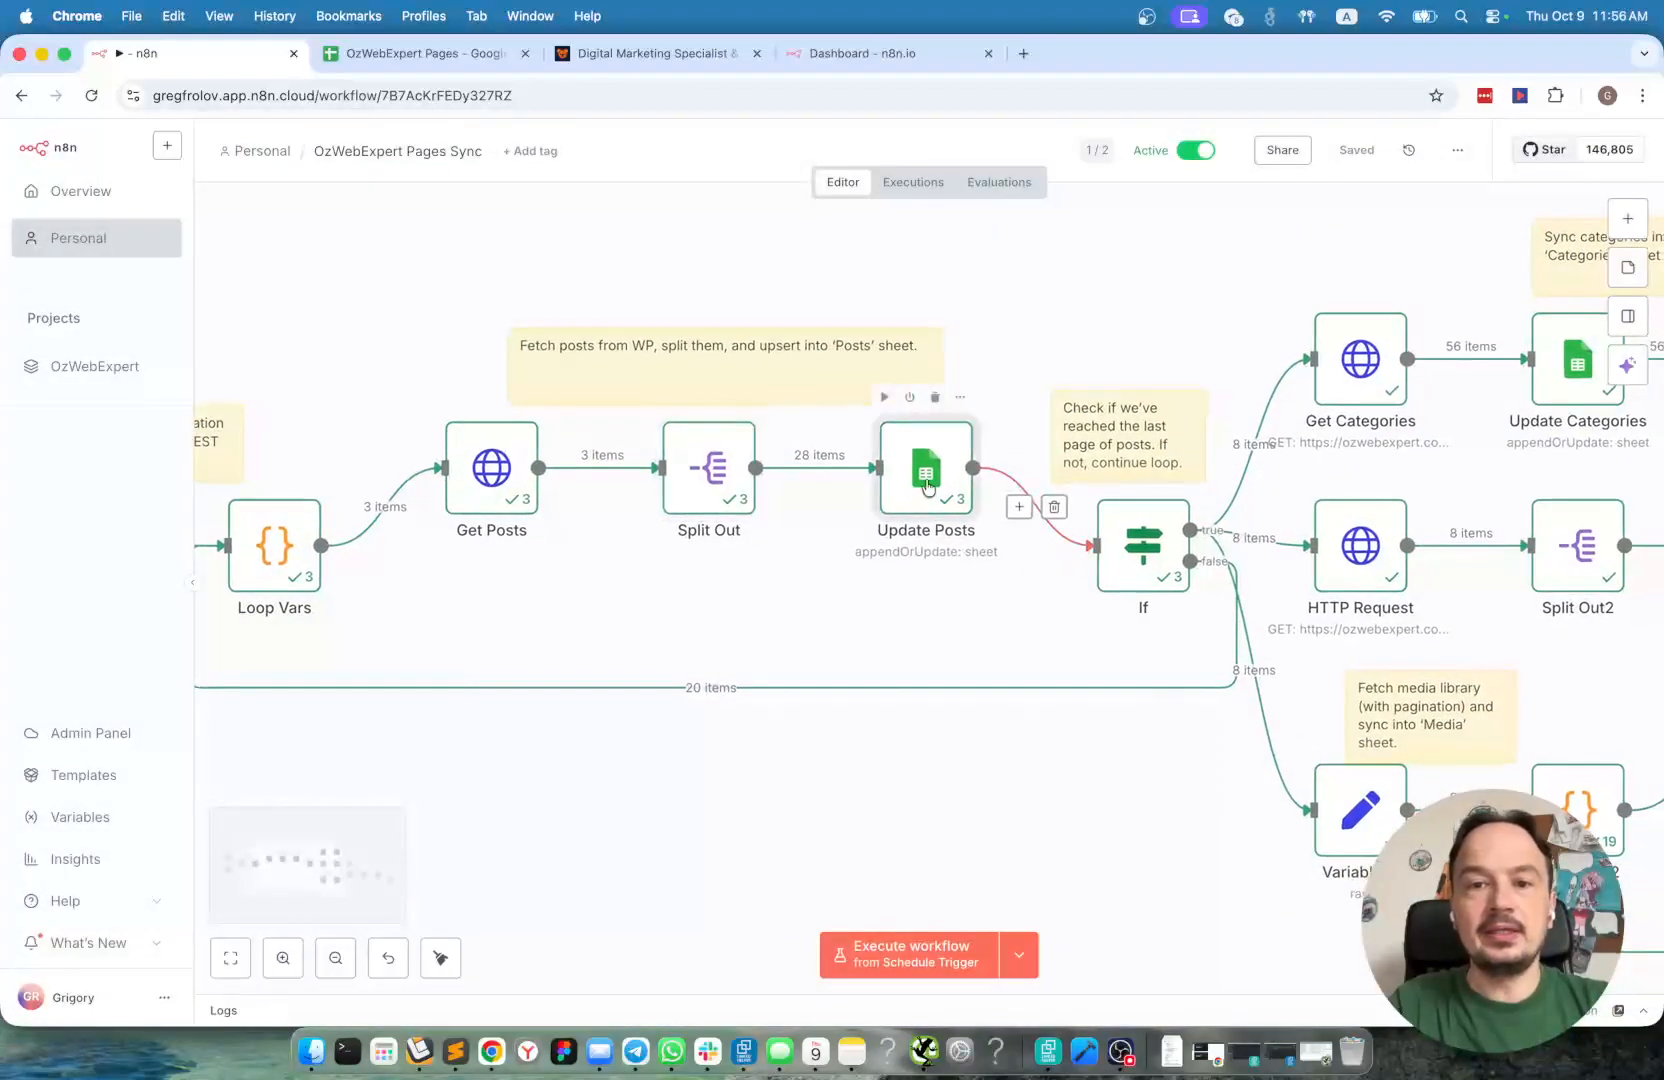
pyautogui.doubleClick(928, 487)
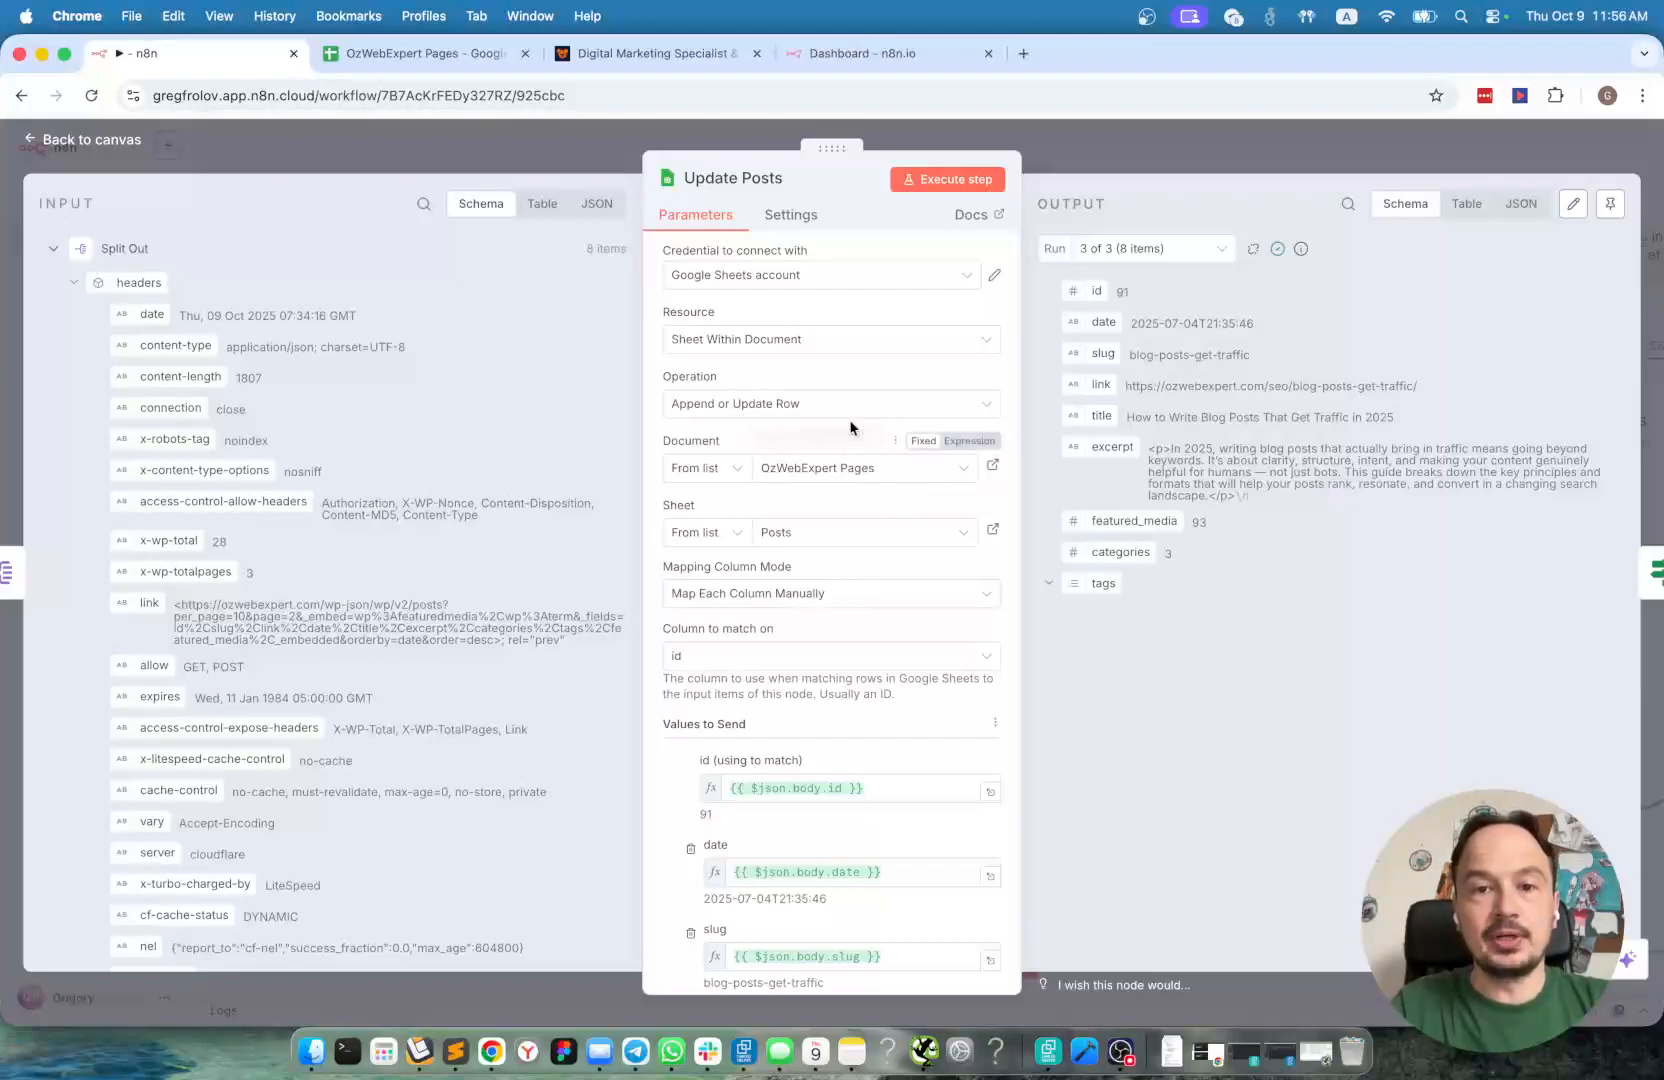
pyautogui.scroll(-3, 855, 572)
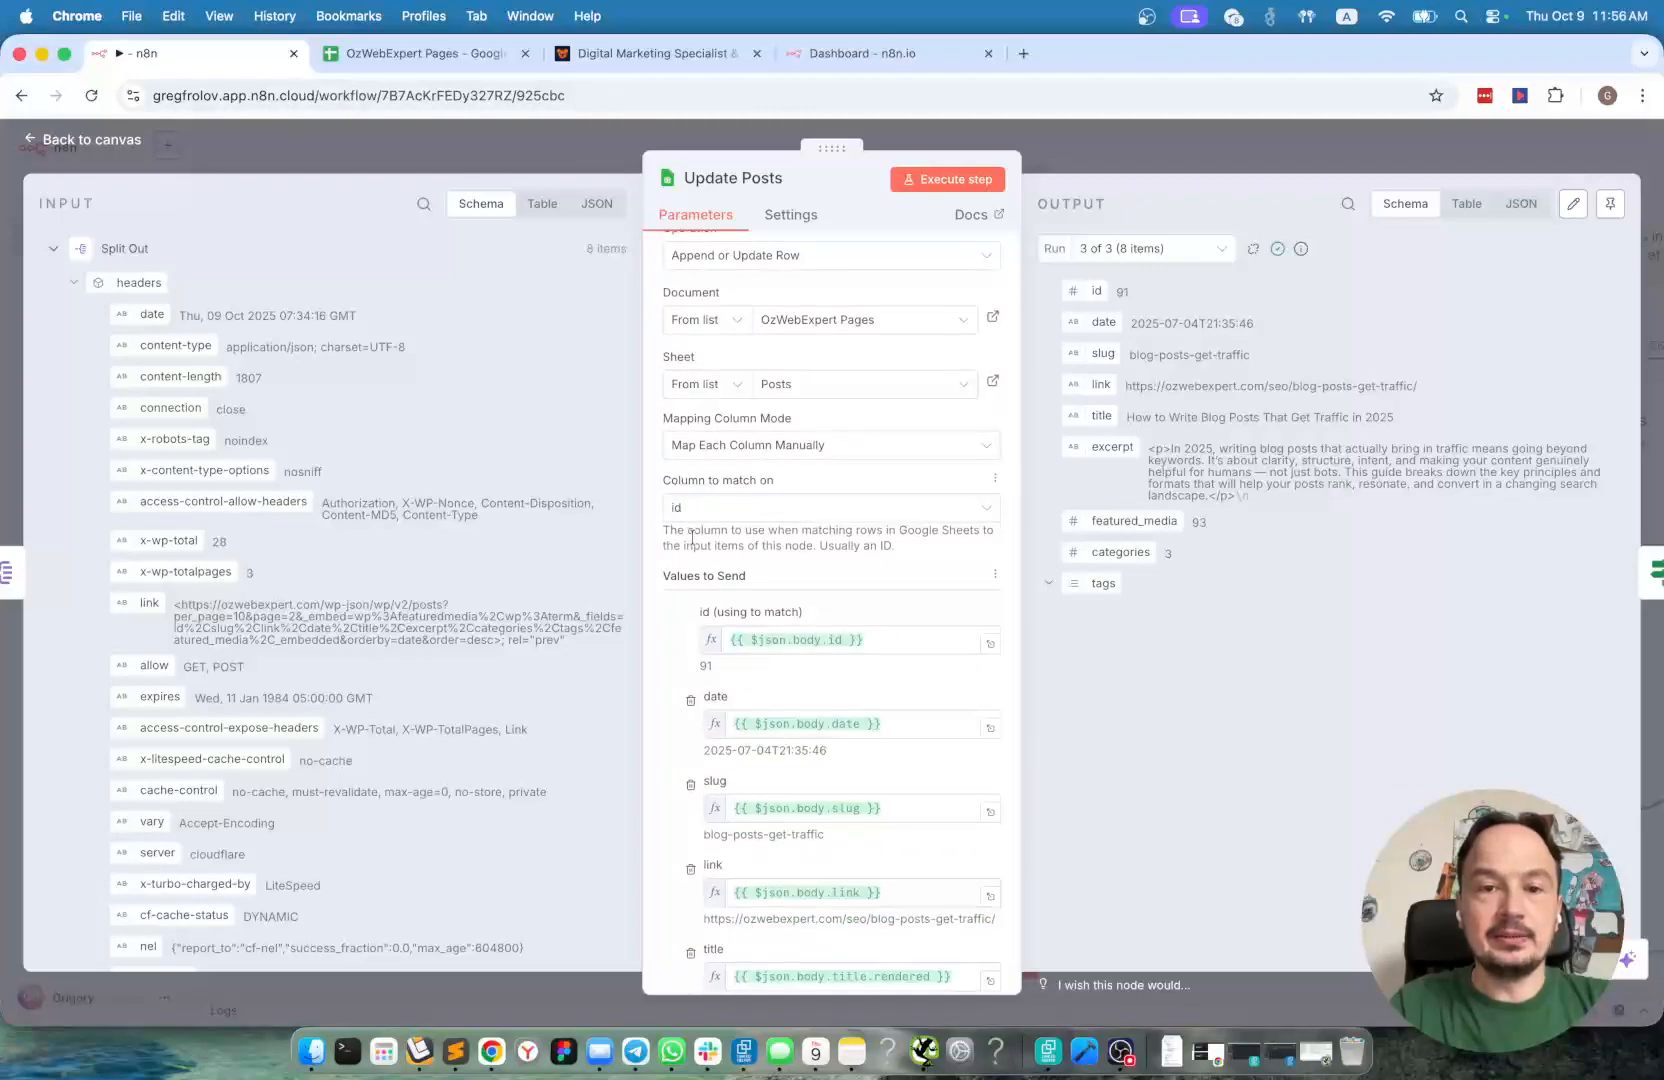
pyautogui.scroll(-1, 826, 608)
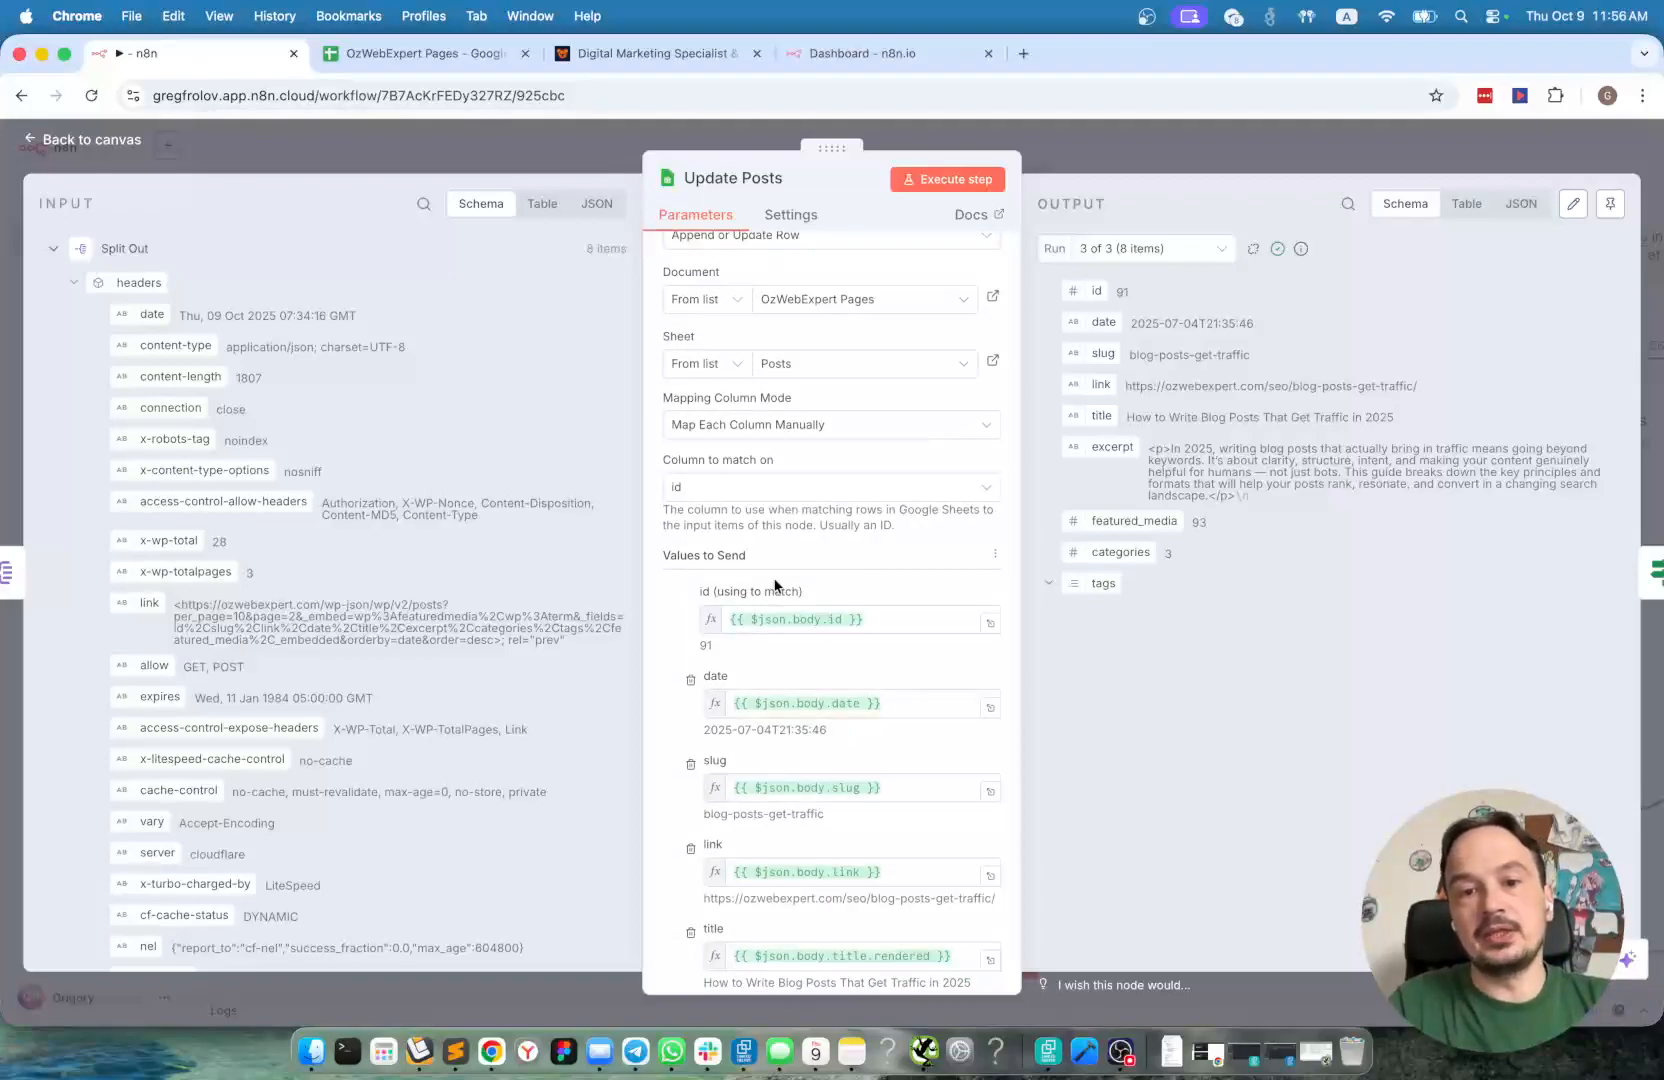
pyautogui.scroll(-8, 775, 585)
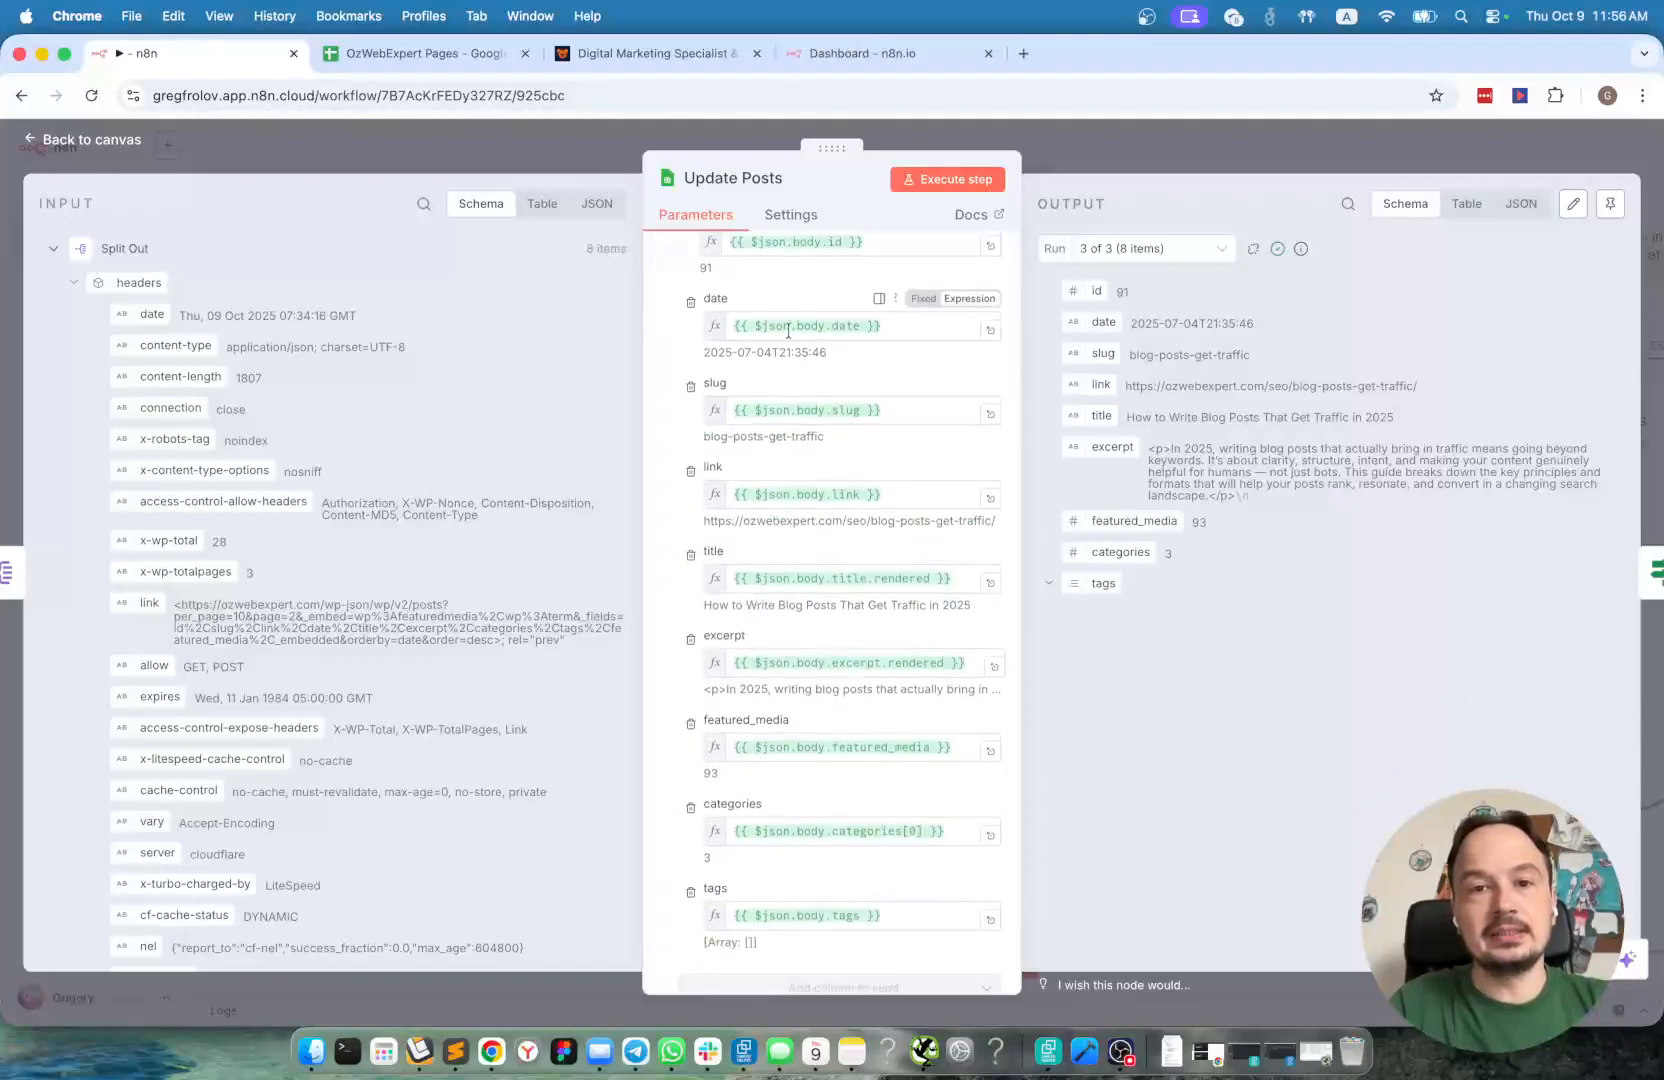
pyautogui.scroll(-1, 790, 880)
pyautogui.scroll(-1, 404, 647)
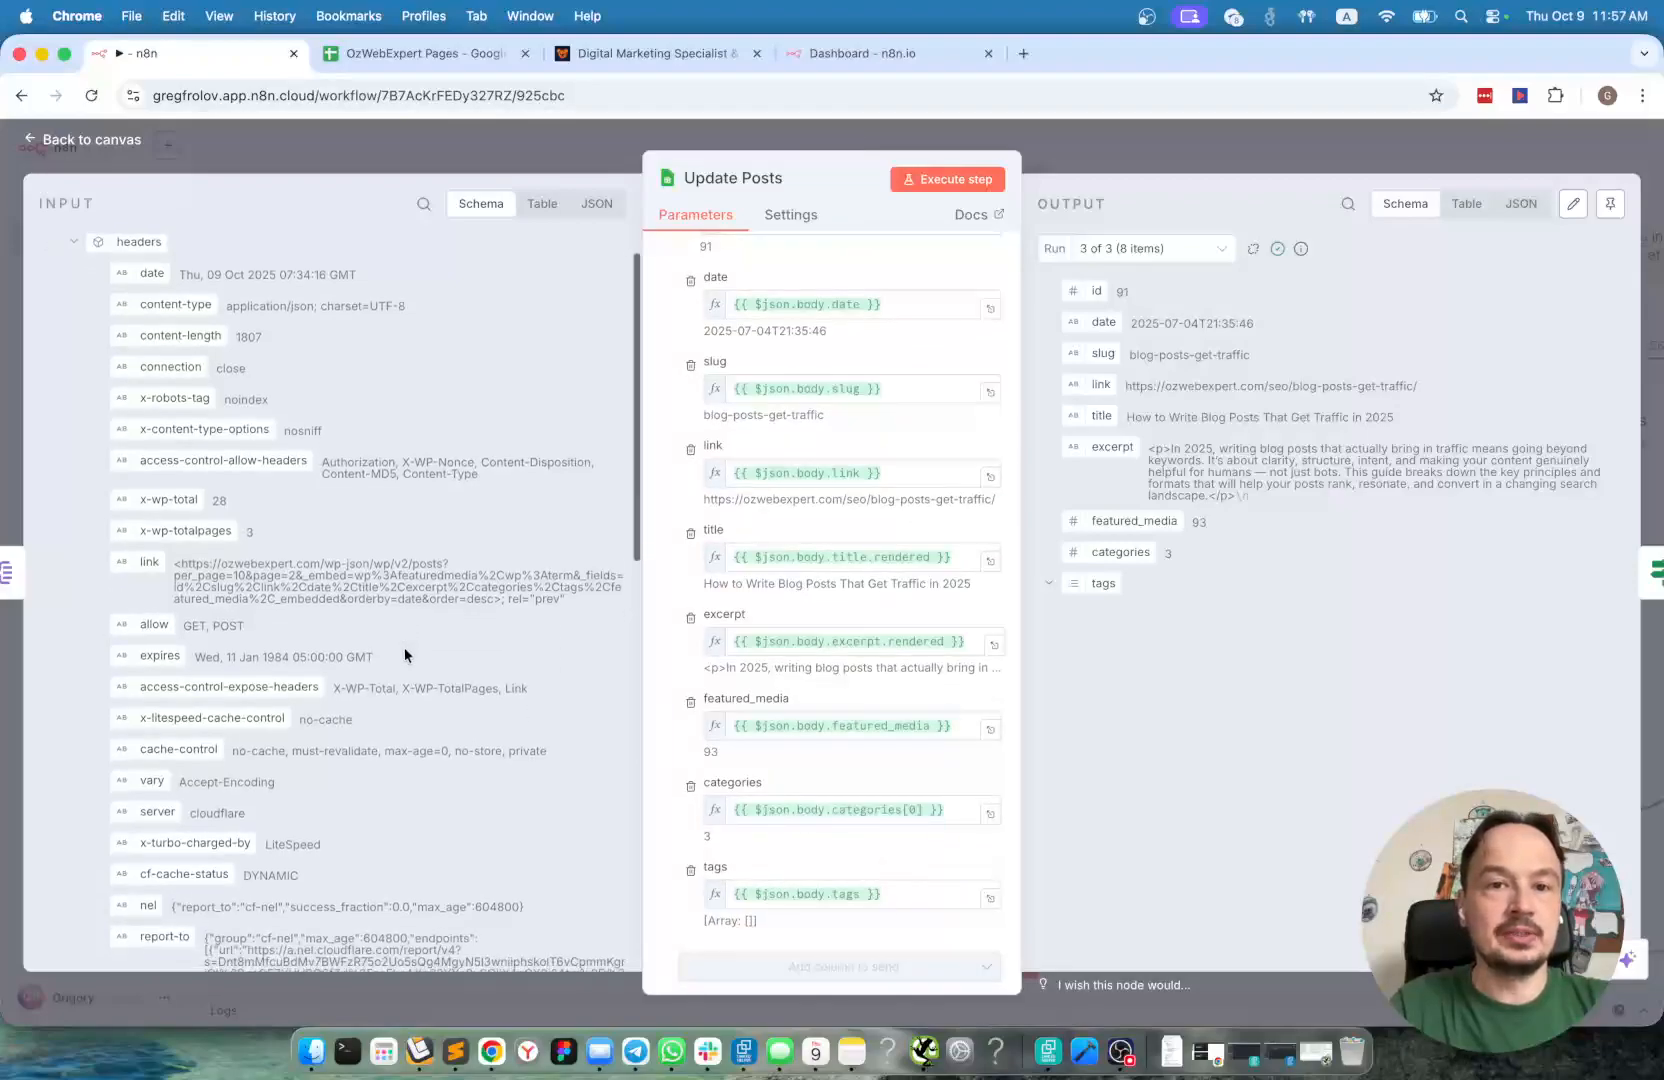
pyautogui.scroll(1, 404, 647)
pyautogui.scroll(10, 718, 546)
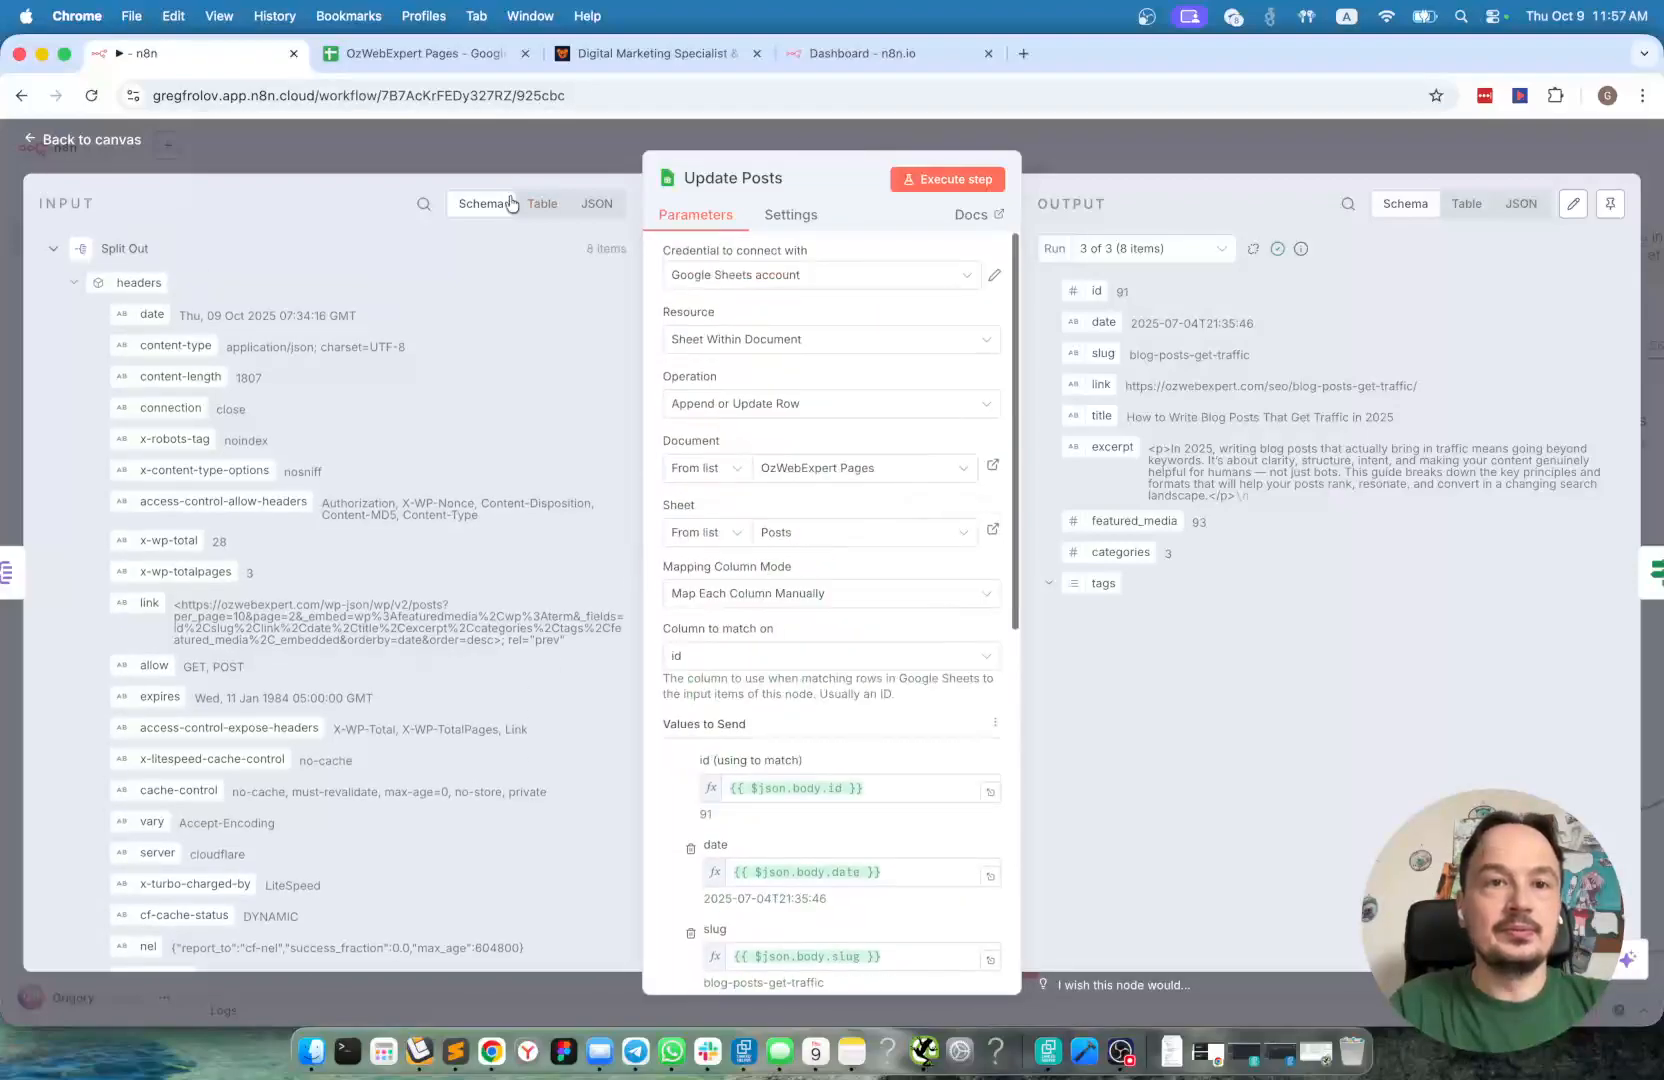
pyautogui.press('Escape')
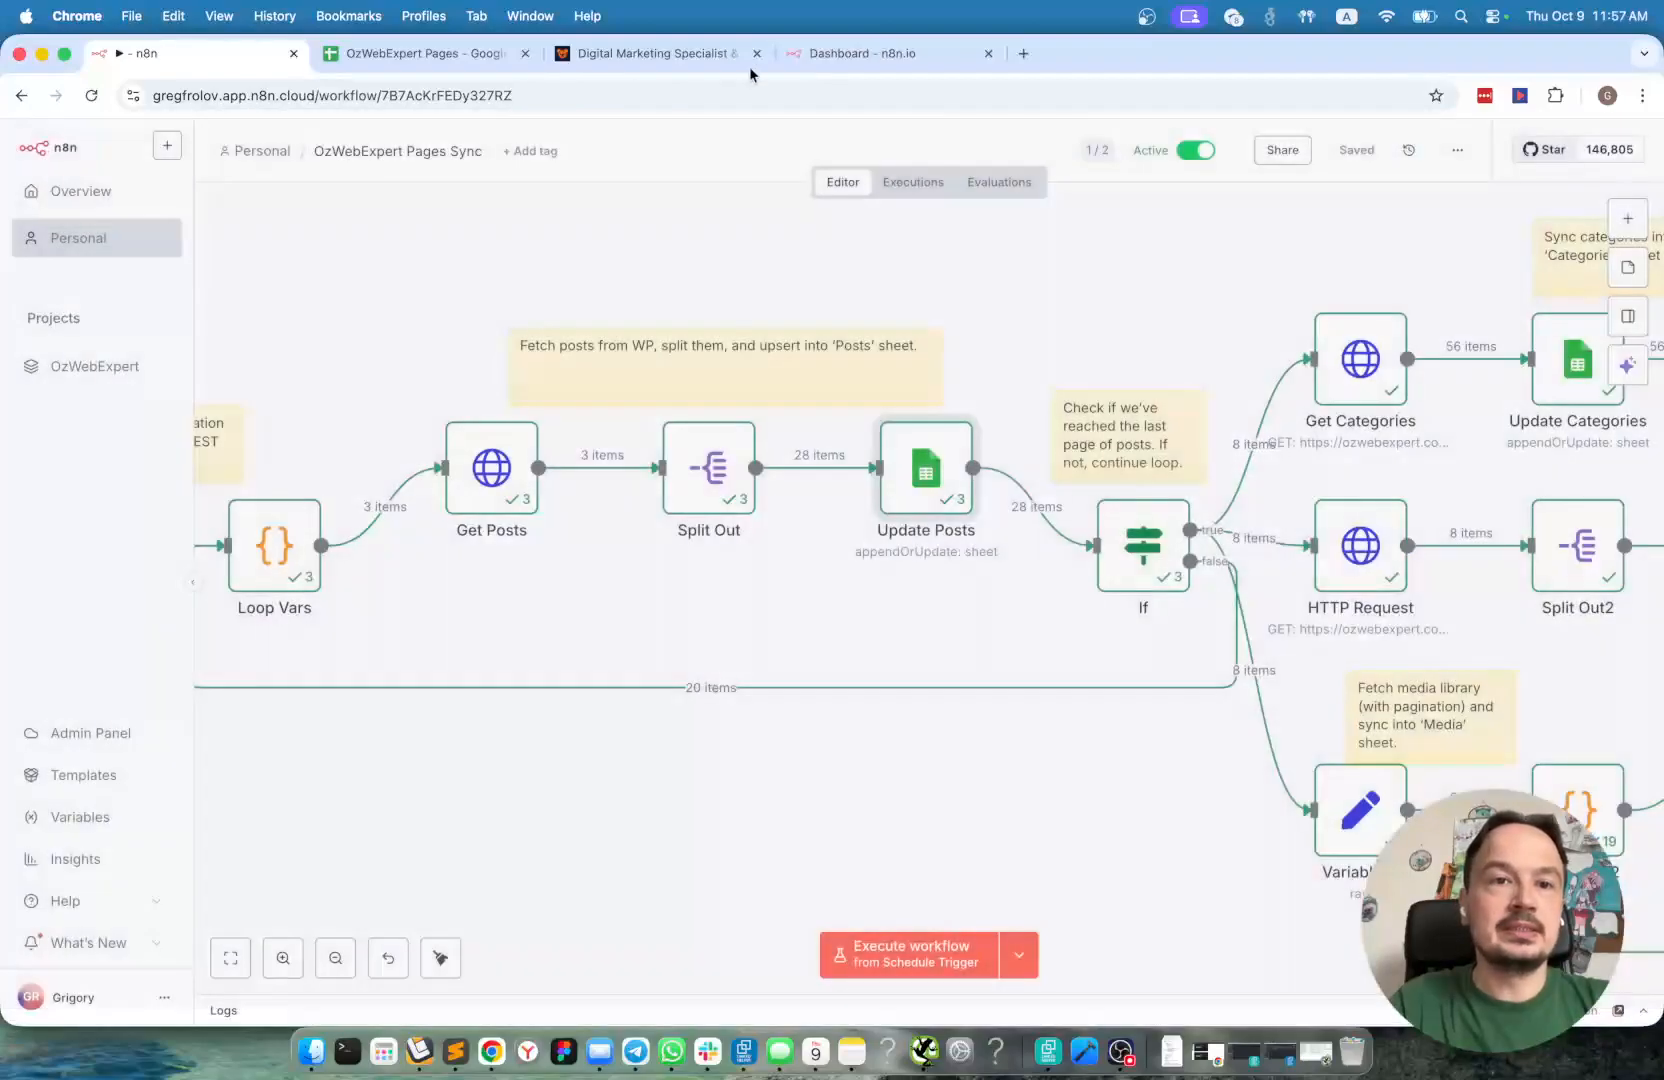
# Step: Switch to the OzWebExpert Pages spreadsheet in Google Sheets and examine the post columns from id to tags in the Posts sheet
pyautogui.click(436, 55)
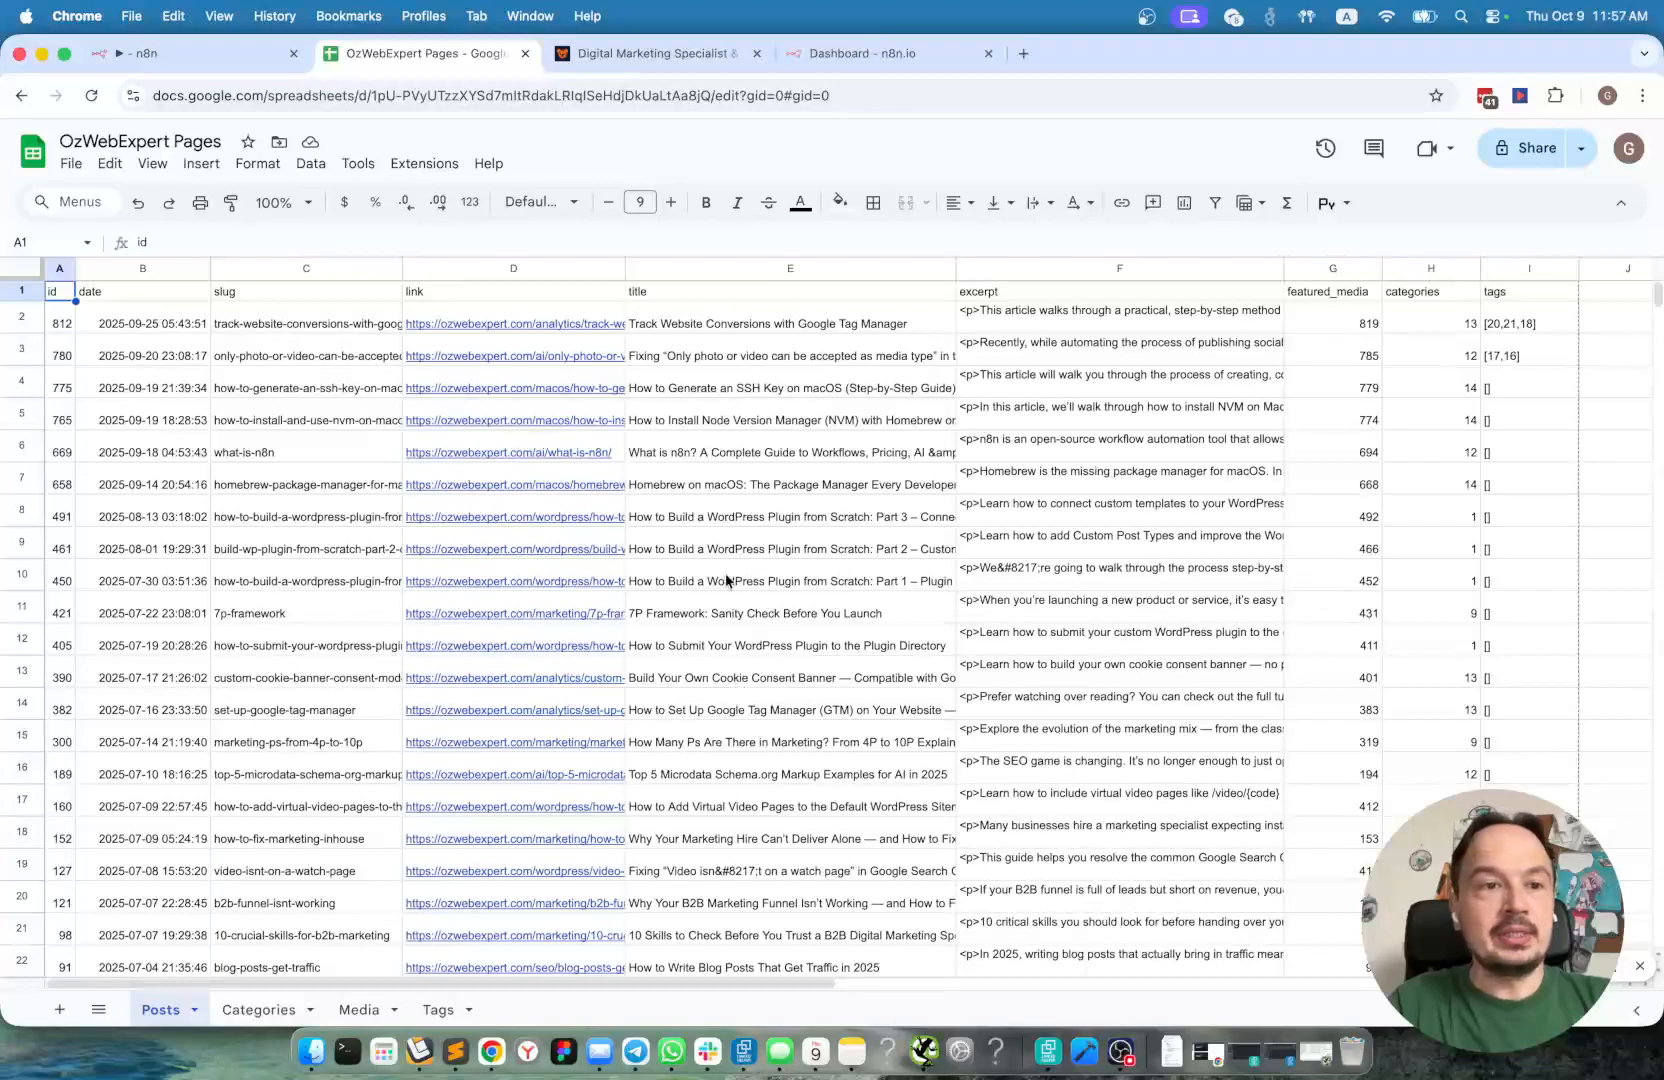
pyautogui.click(146, 320)
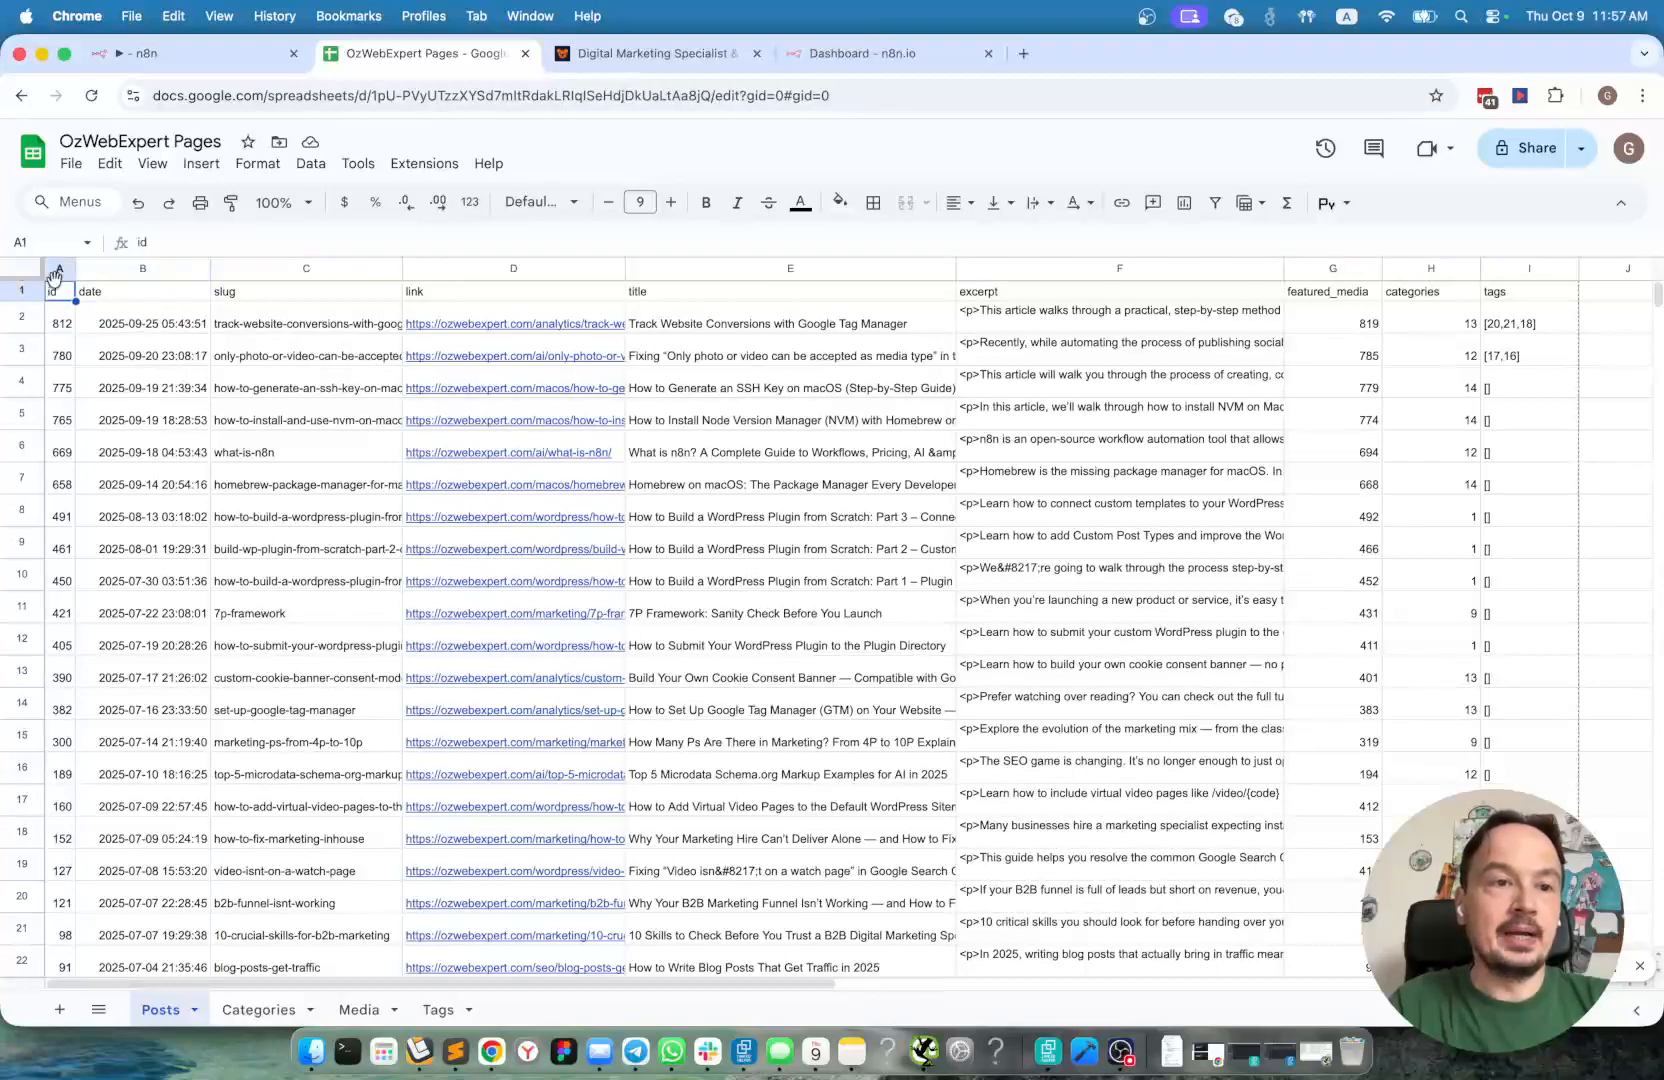
pyautogui.click(298, 318)
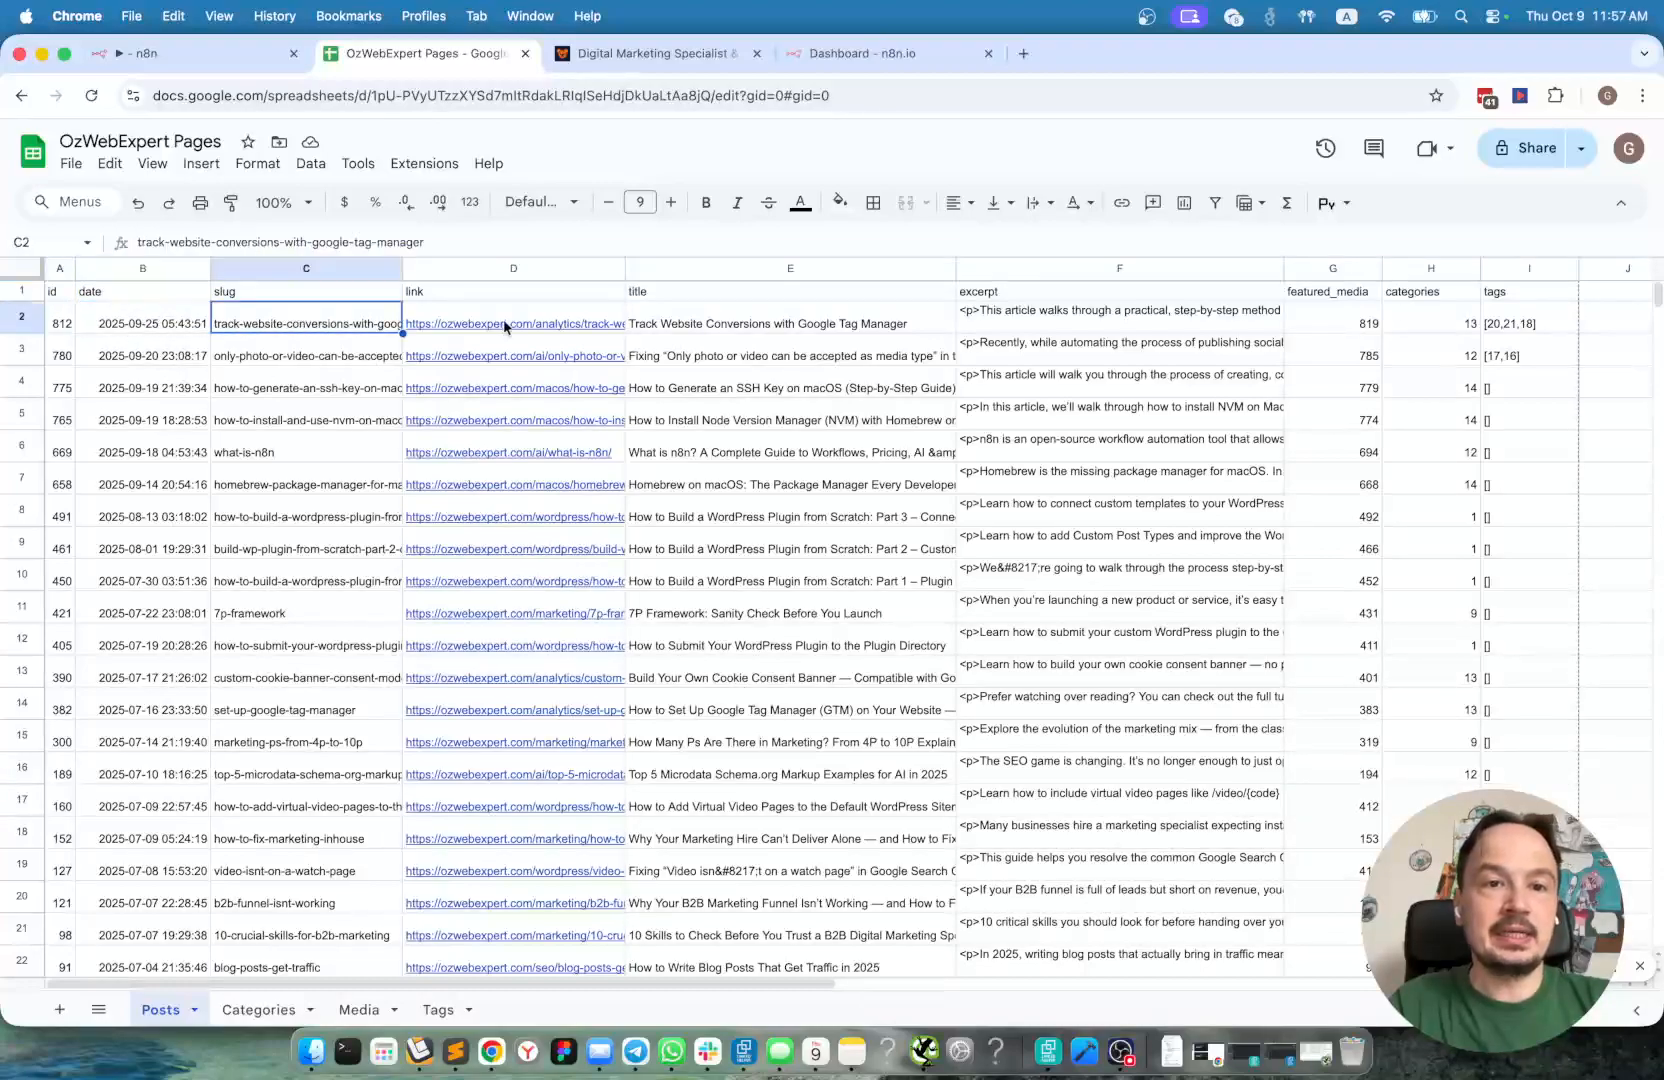
pyautogui.click(732, 327)
pyautogui.click(1127, 352)
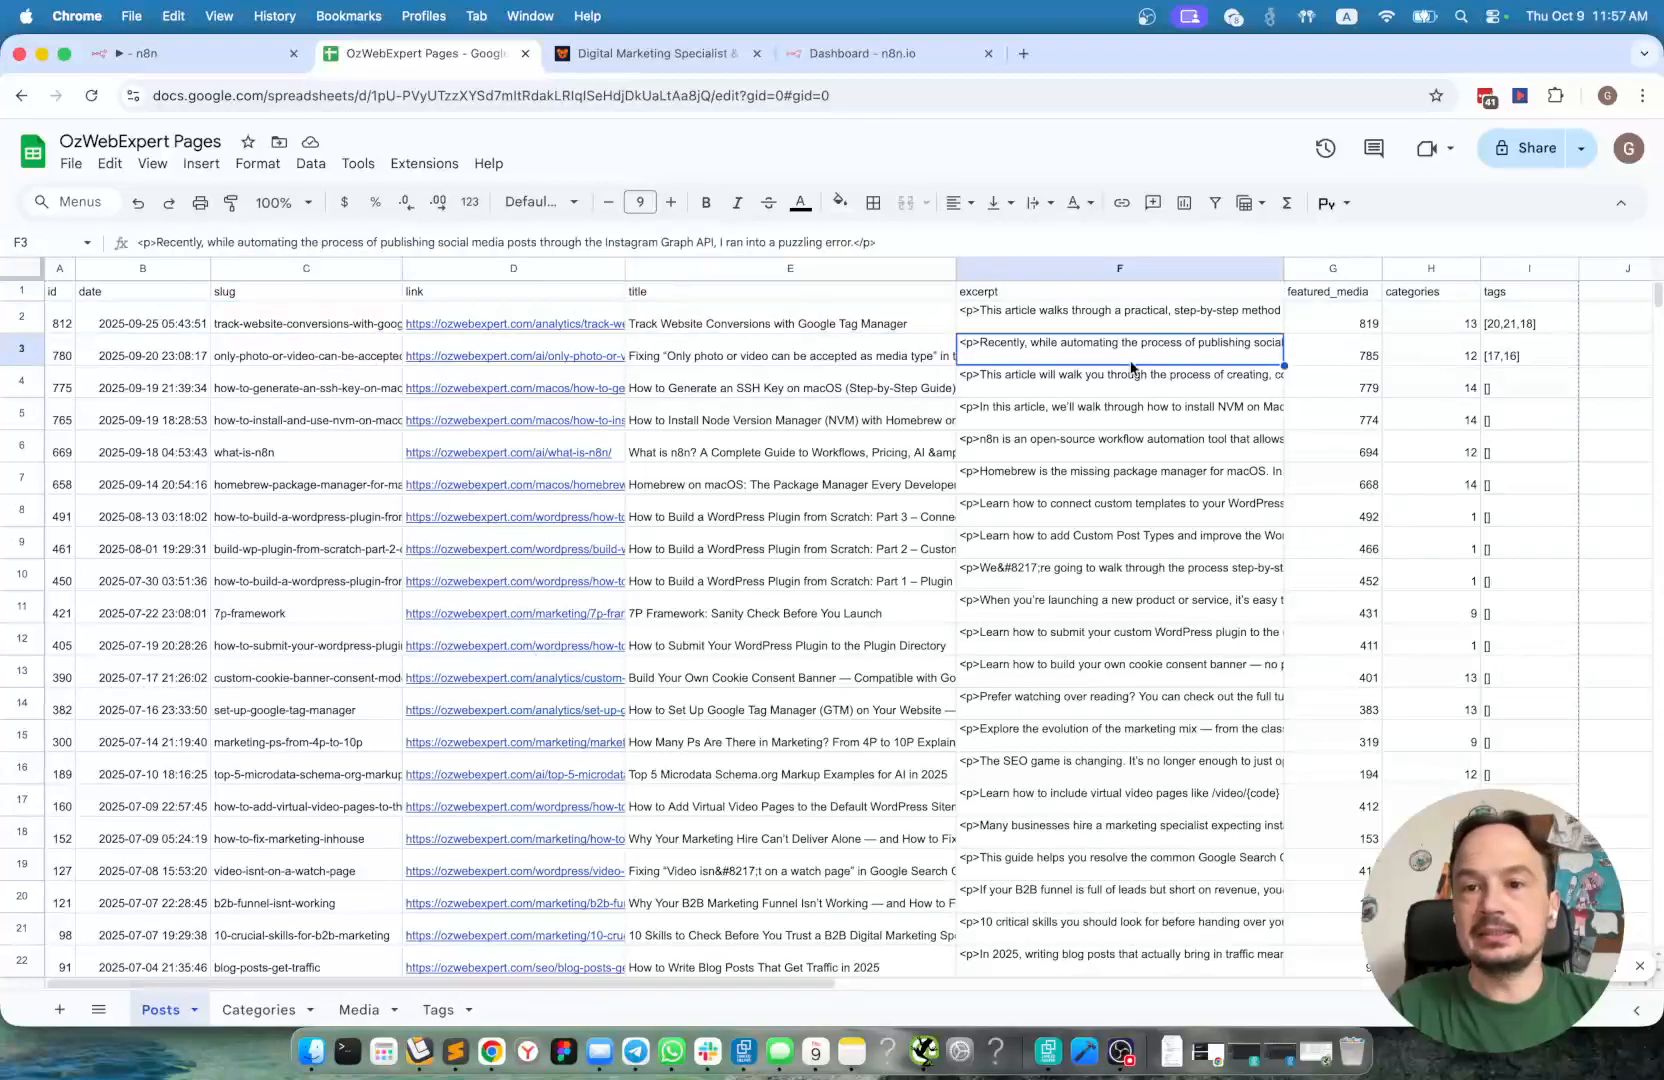
pyautogui.click(1358, 322)
pyautogui.hscroll(5, 1379, 415)
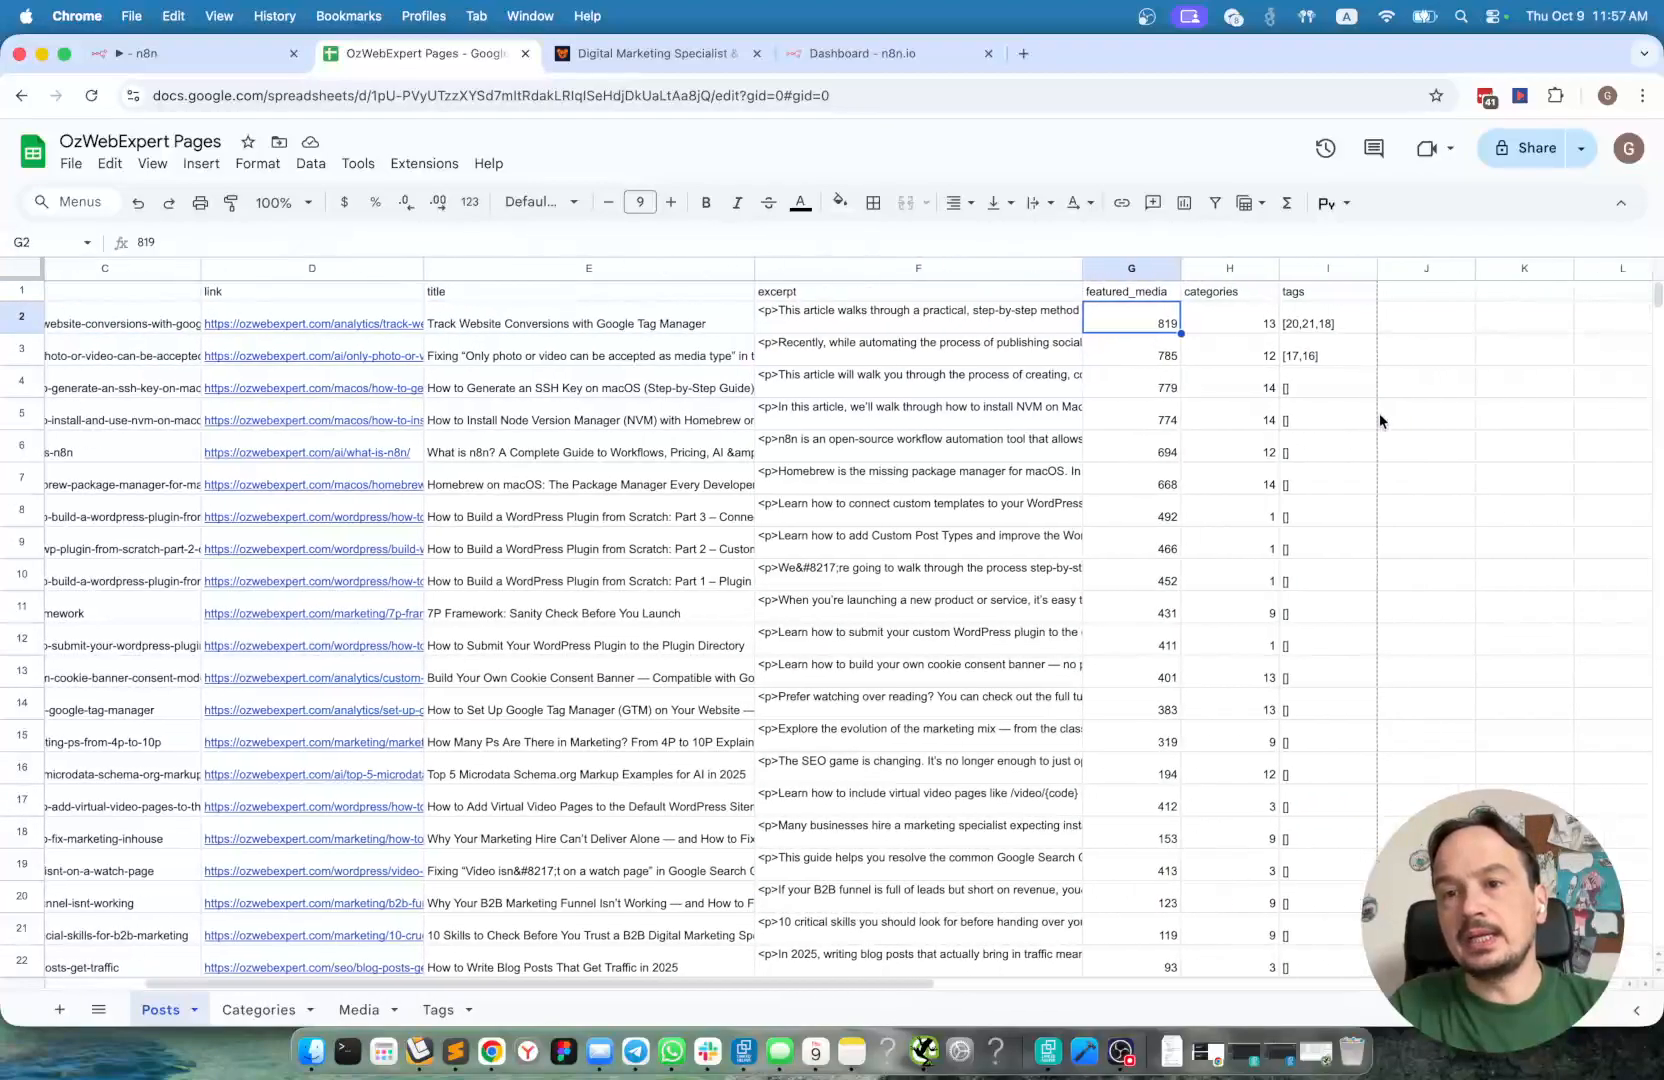
pyautogui.click(1150, 325)
pyautogui.hscroll(-4, 1000, 450)
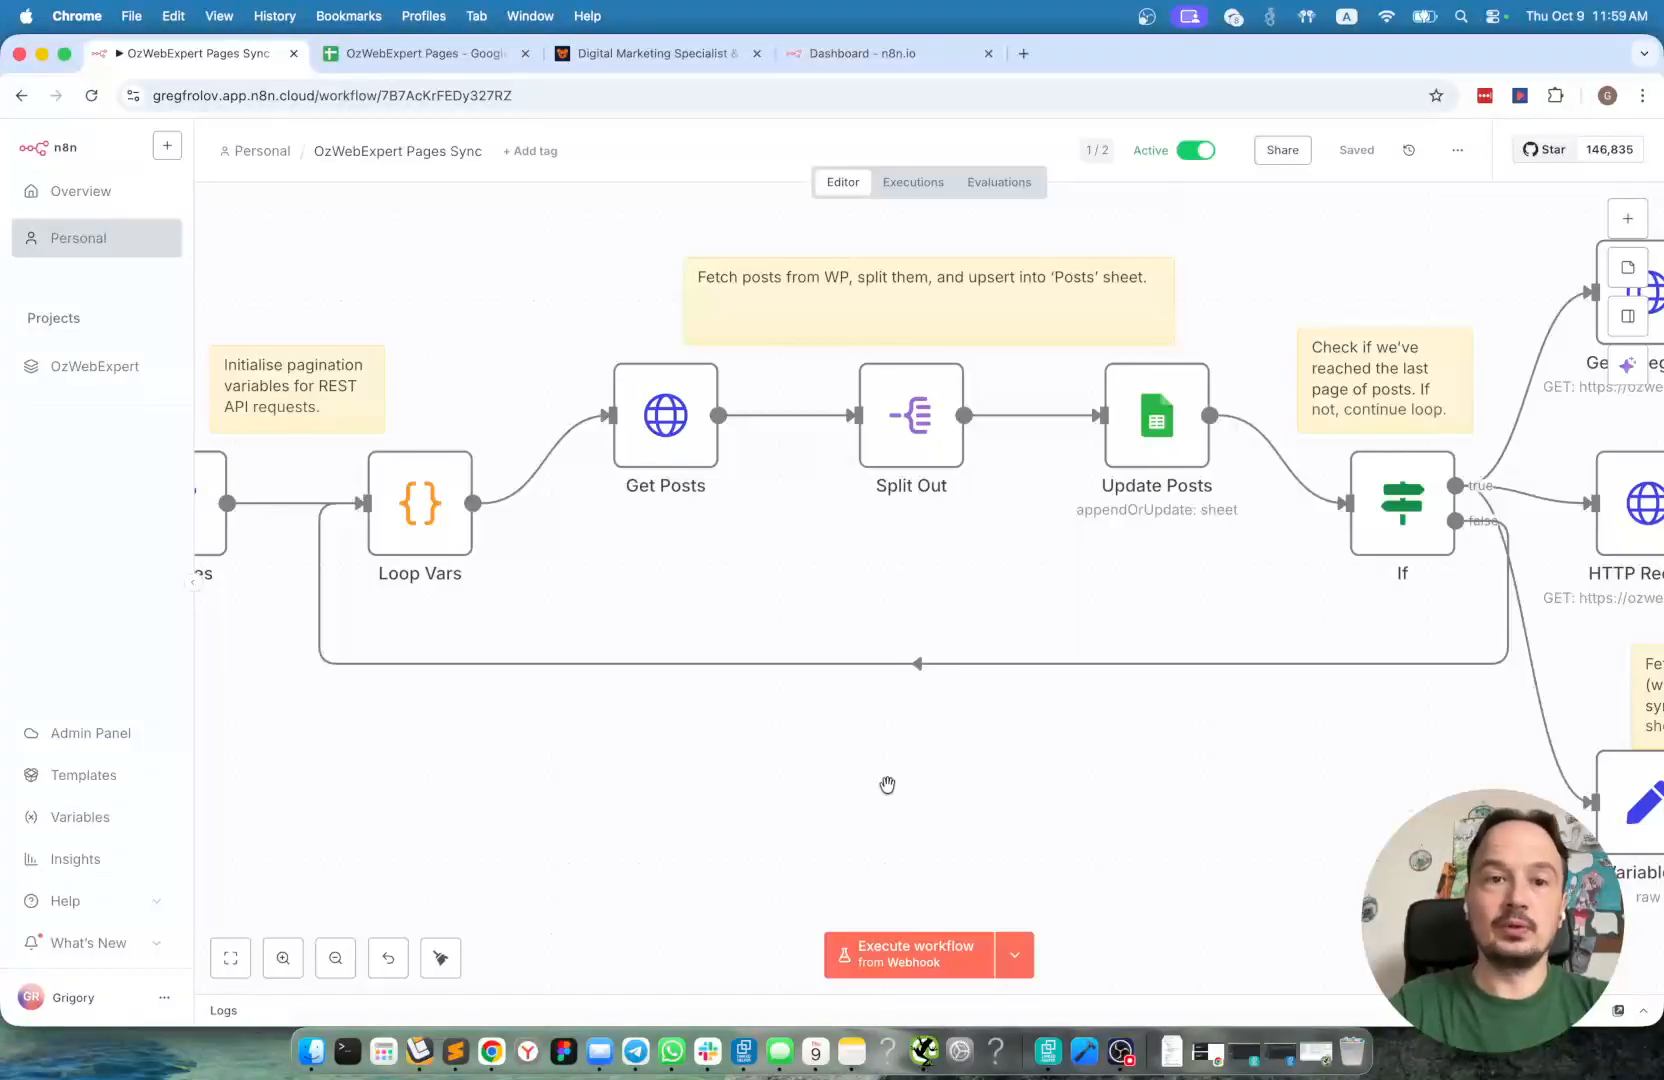
# Step: In the OzWebExpert Pages spreadsheet in Google Sheets, clear rows 2 to 30 of the Posts sheet, keeping the header row
pyautogui.click(426, 55)
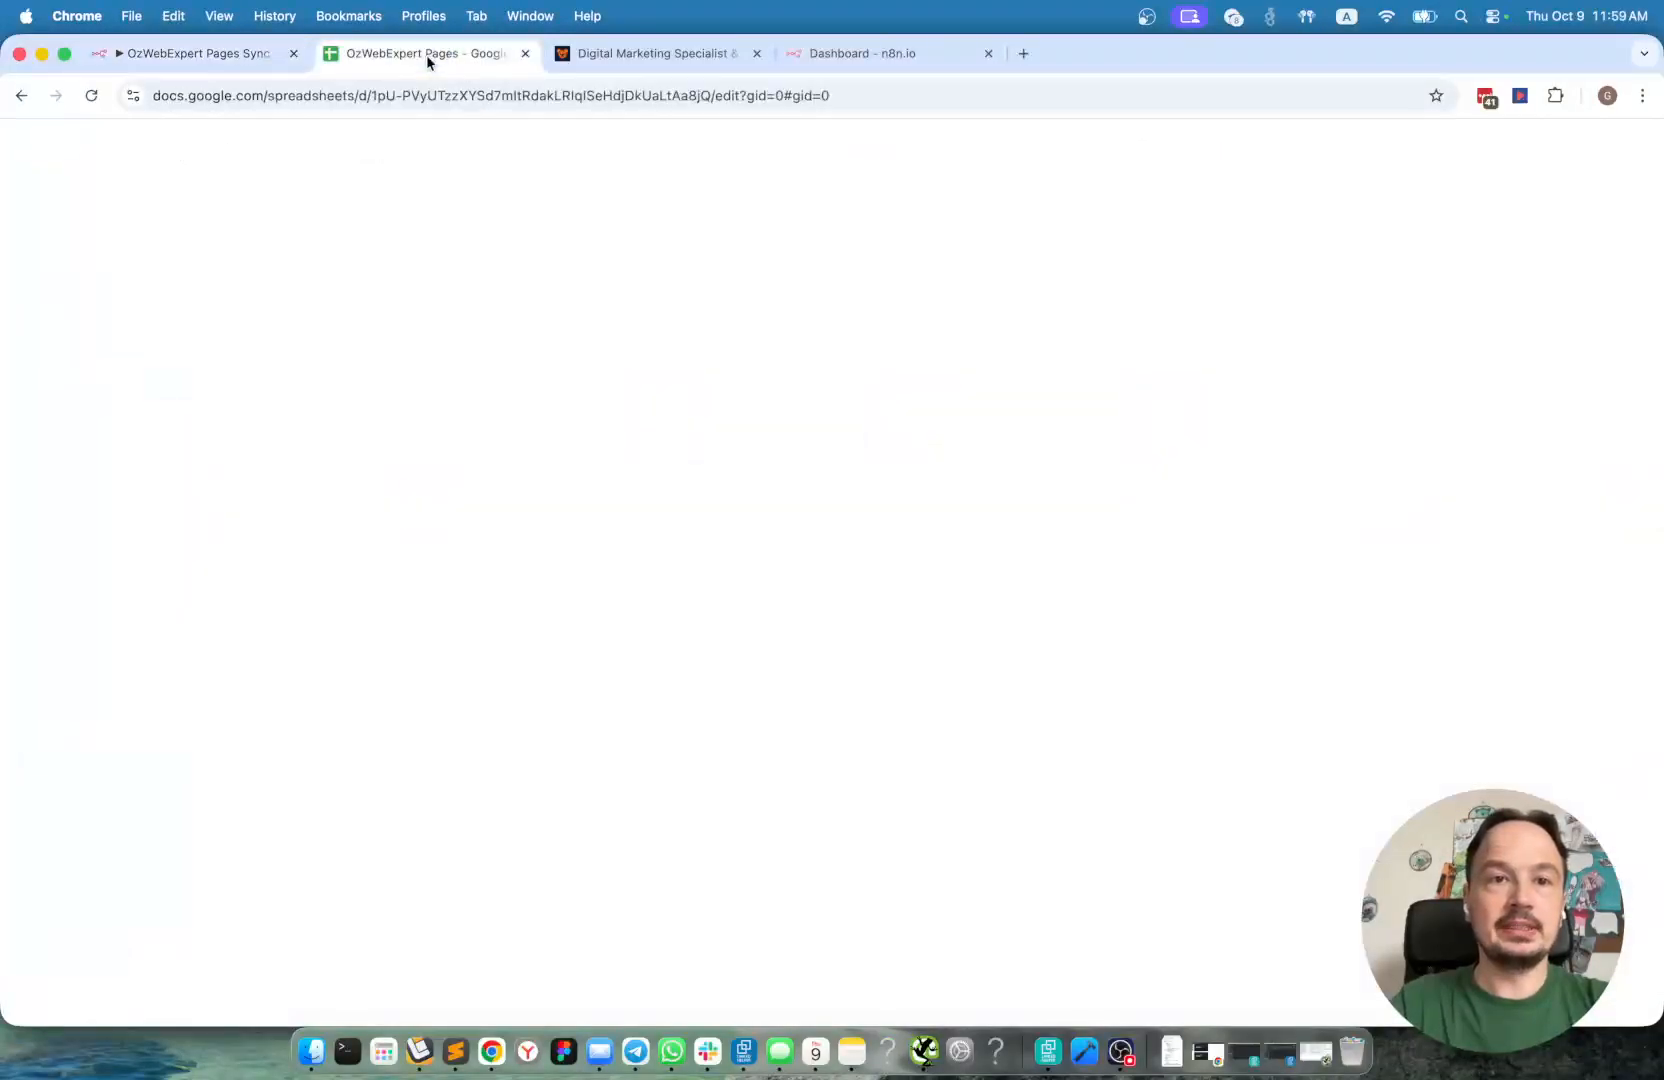
pyautogui.click(21, 318)
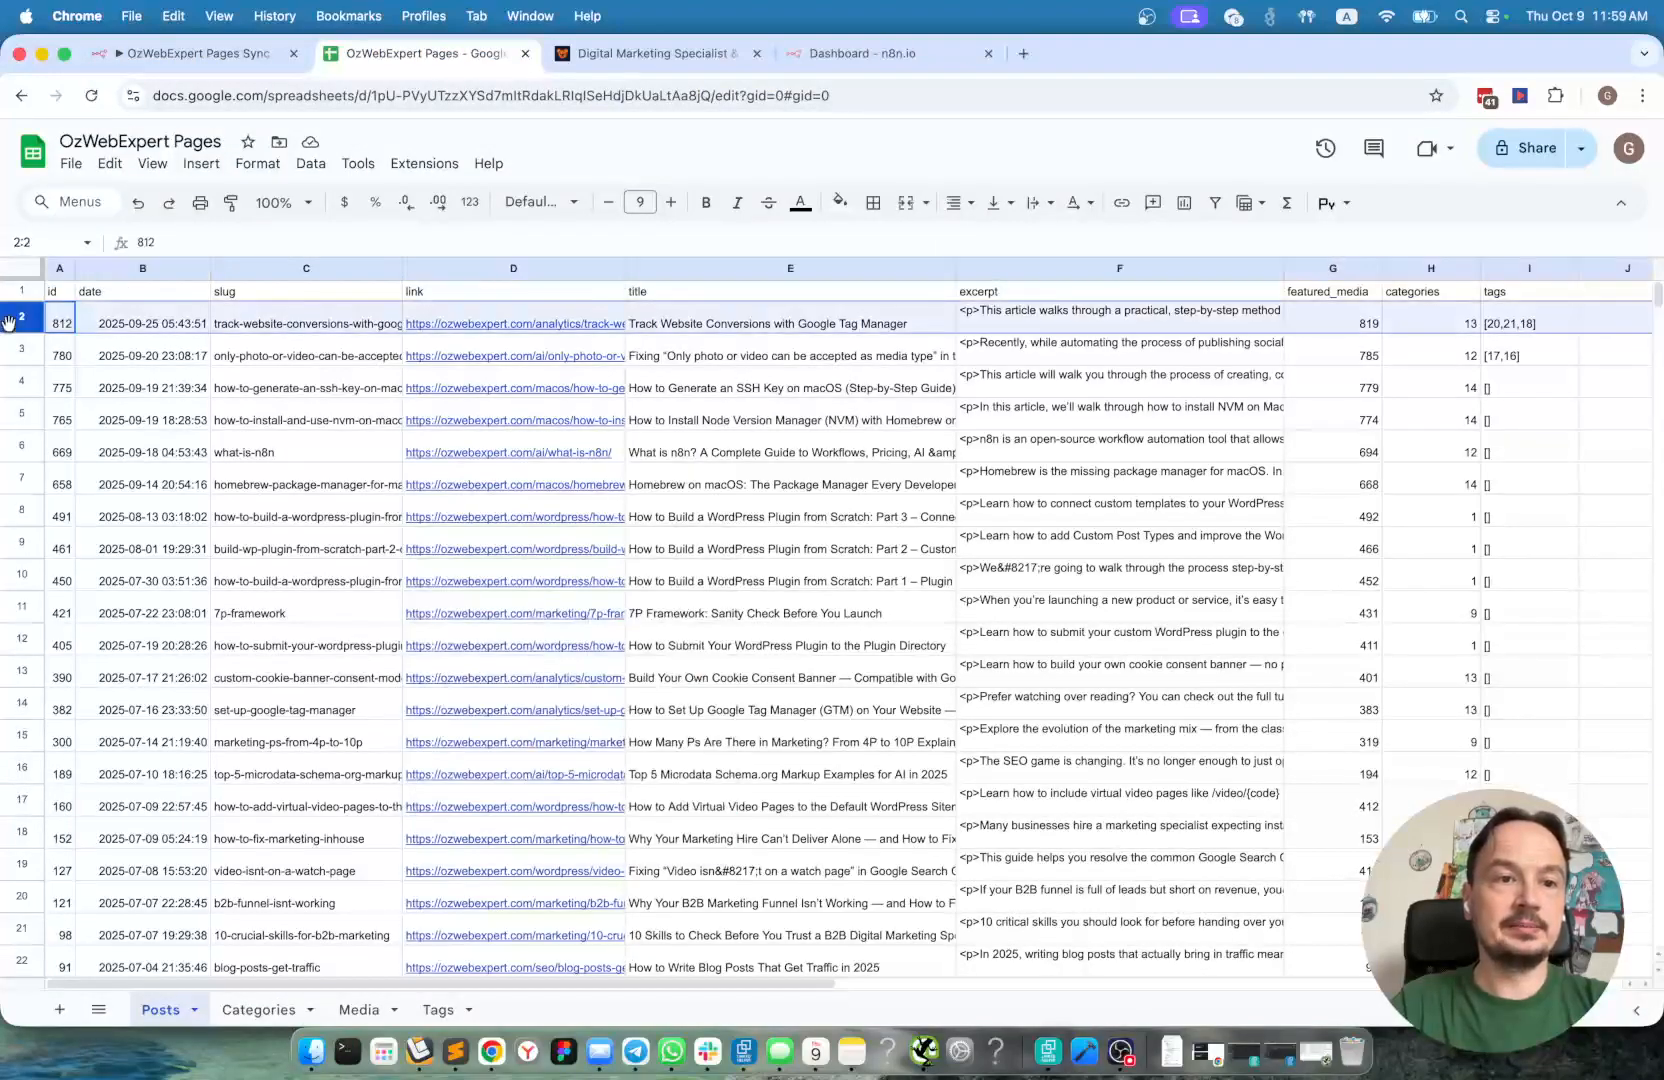
pyautogui.scroll(-10, 212, 694)
pyautogui.keyDown('shift'); pyautogui.click(22, 347); pyautogui.keyUp('shift')
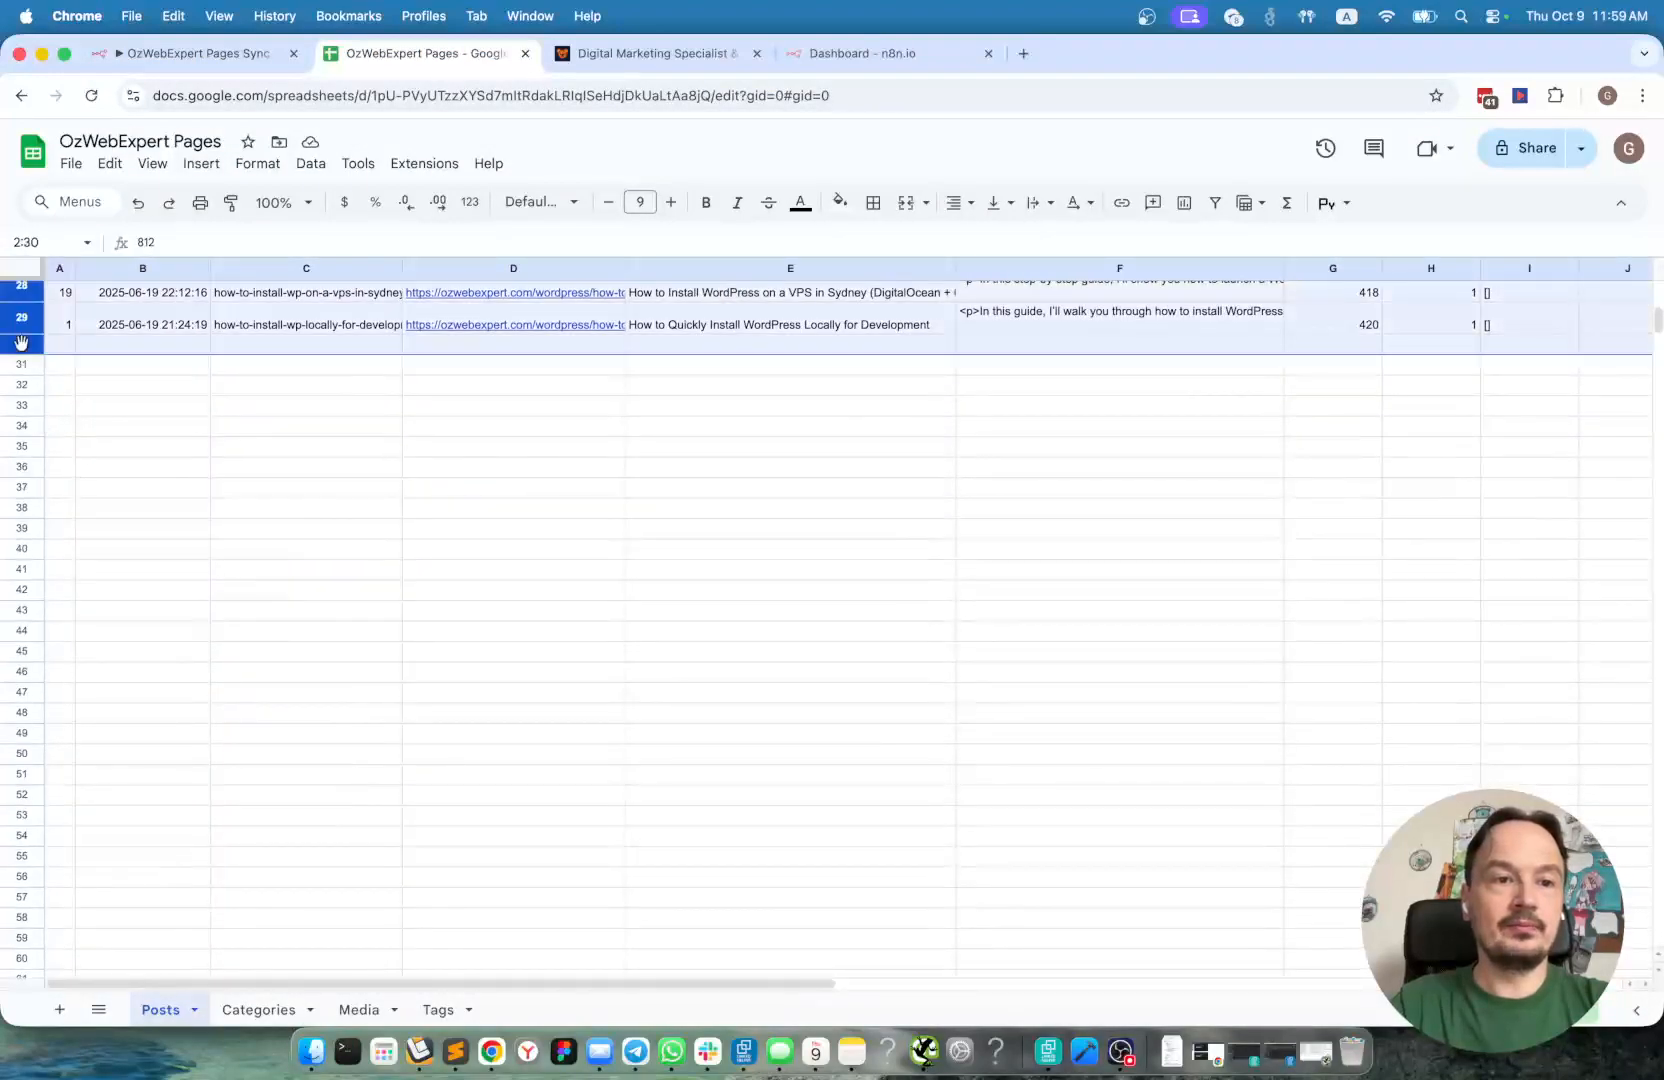
pyautogui.press('Delete')
pyautogui.scroll(10, 100, 555)
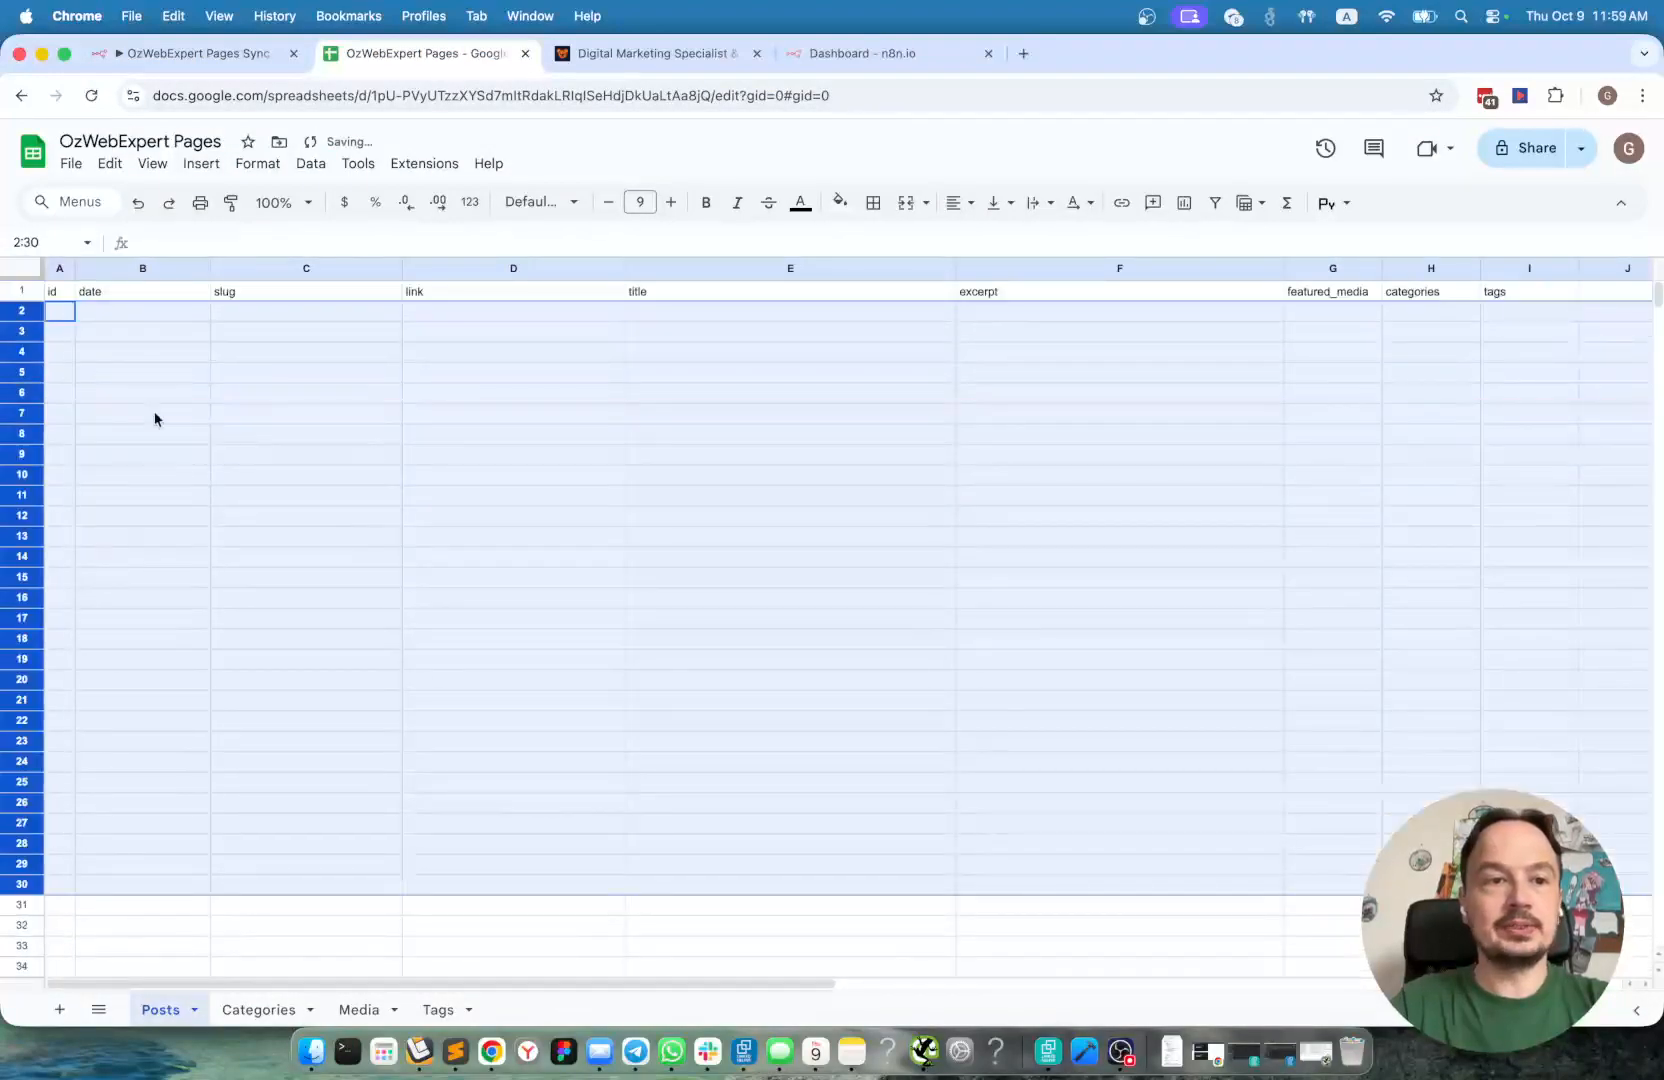
pyautogui.click(60, 313)
# Step: Switch back to n8n, execute the OzWebExpert Pages Sync workflow from the Schedule Trigger, and follow the run through the posts loop
pyautogui.click(248, 57)
pyautogui.hscroll(-5, 631, 735)
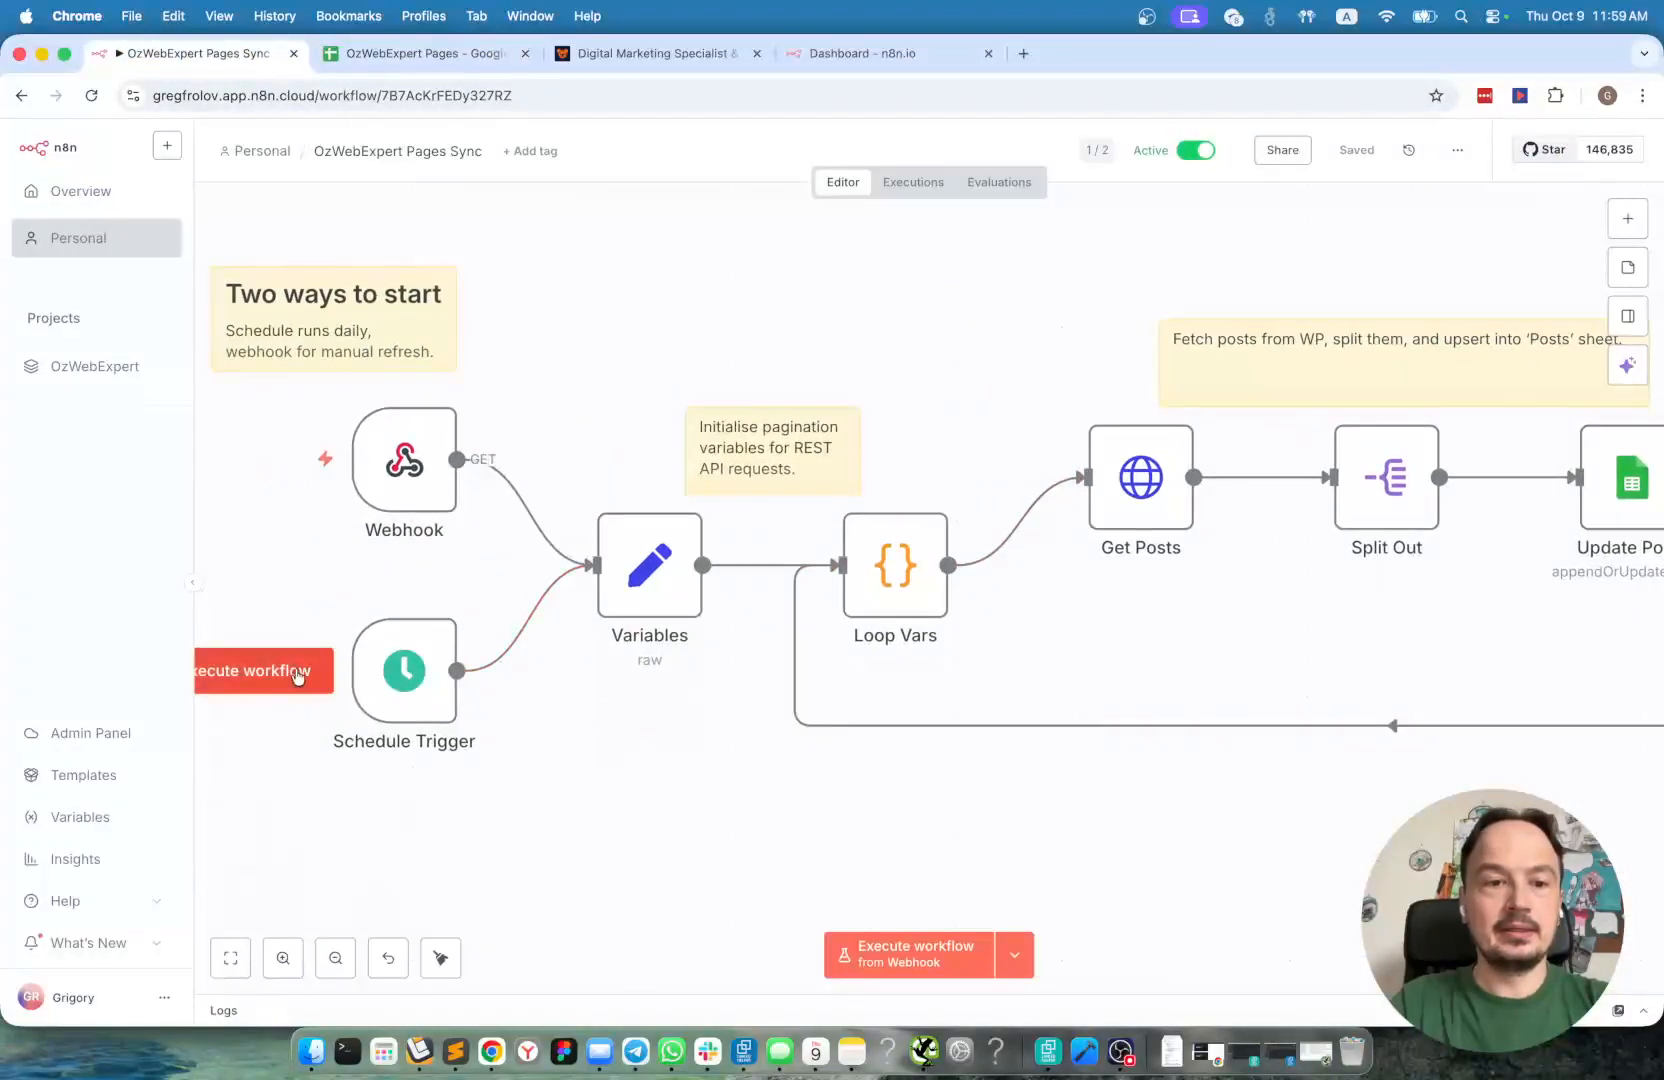
pyautogui.click(297, 679)
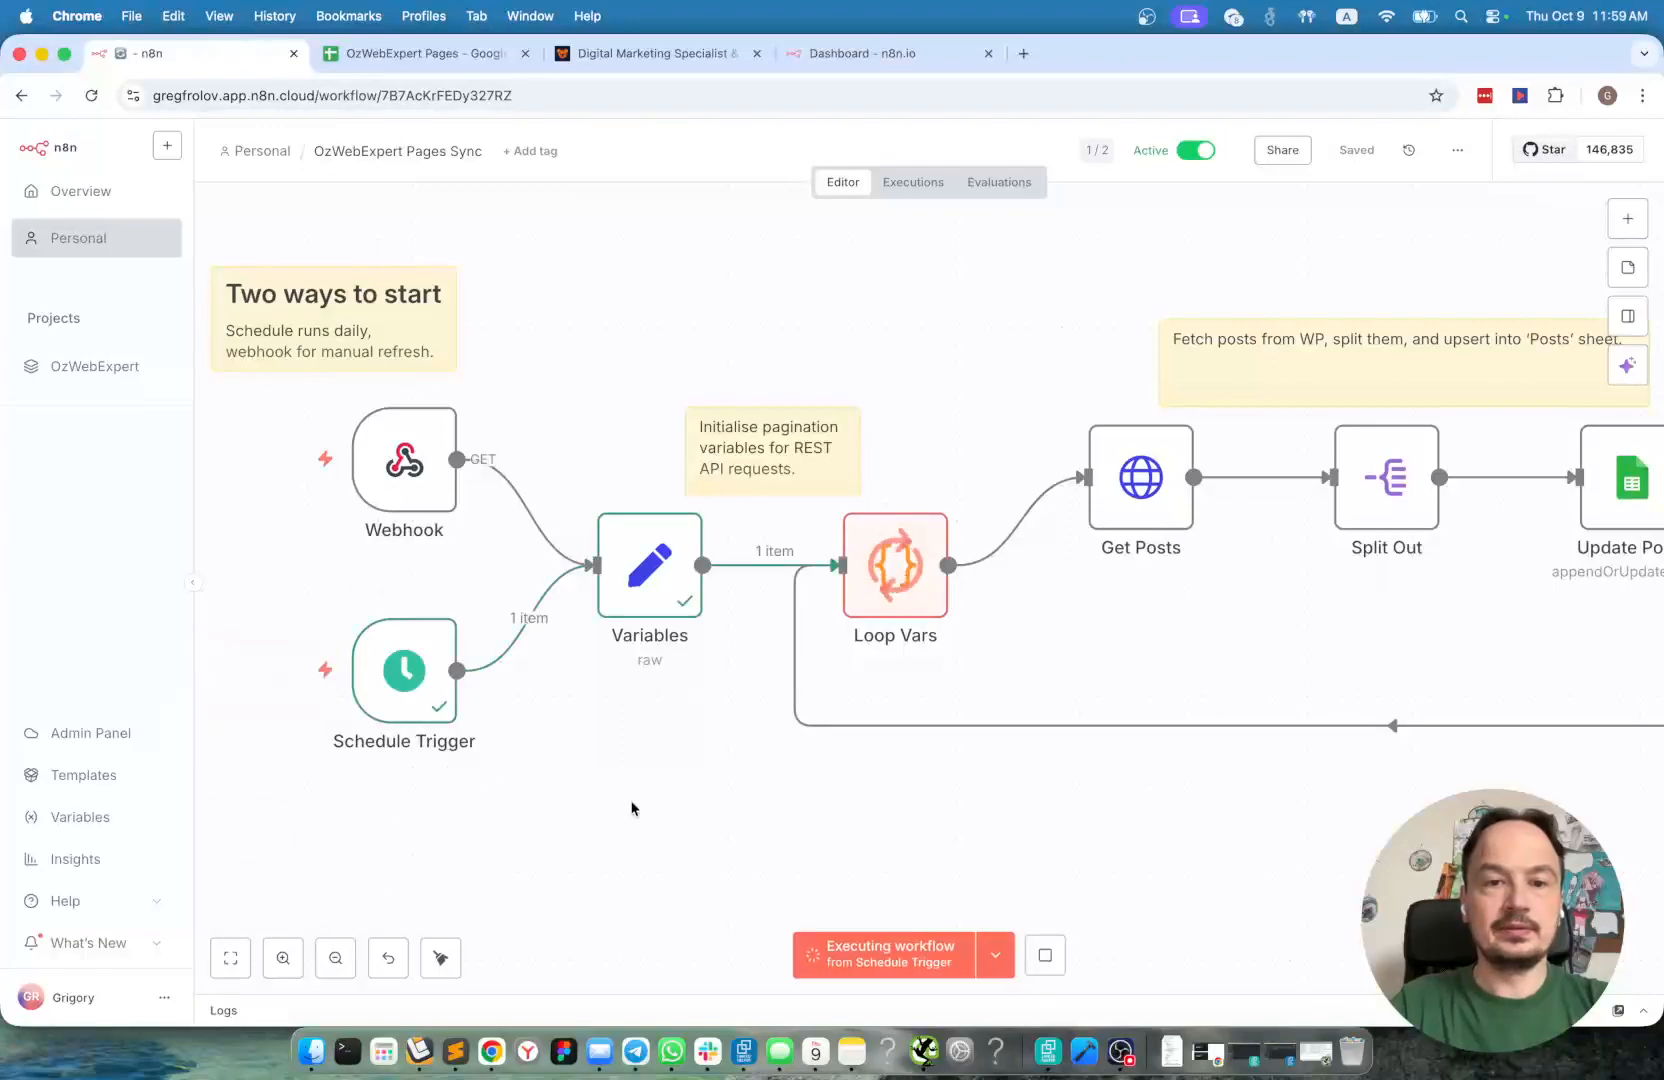
pyautogui.hscroll(2, 631, 808)
pyautogui.hscroll(2, 631, 808)
pyautogui.scroll(-1, 631, 808)
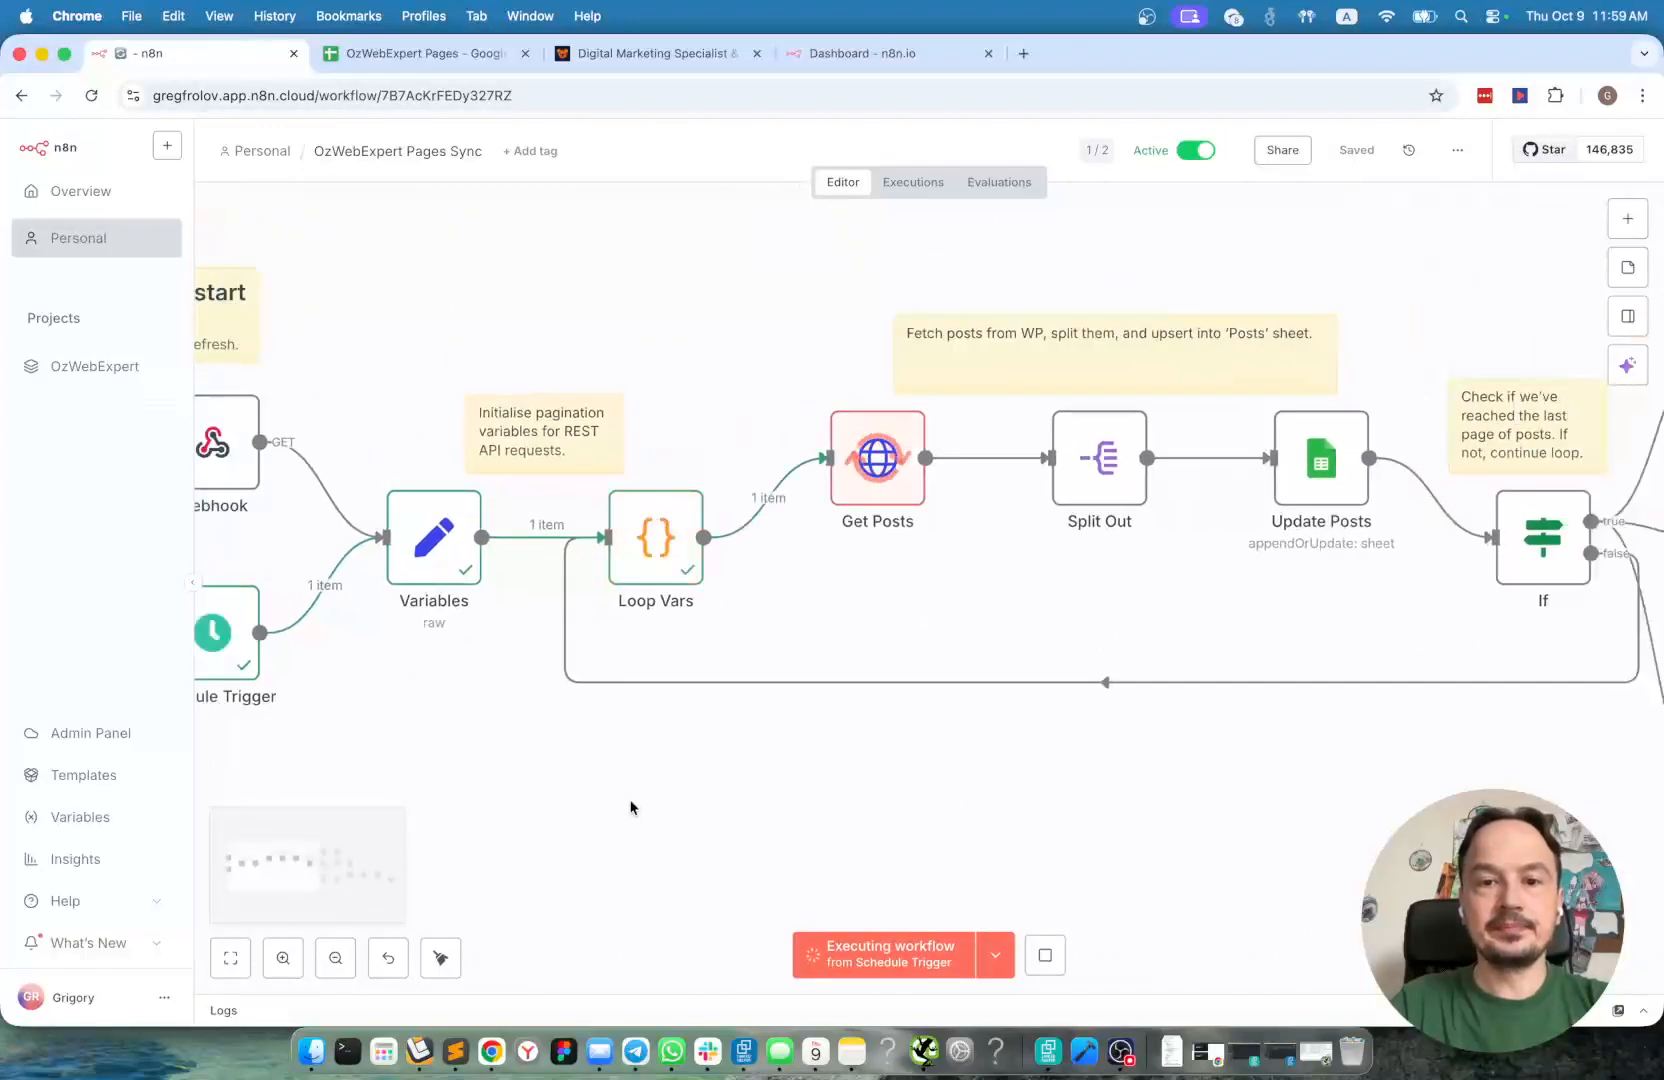
pyautogui.scroll(-1, 631, 808)
pyautogui.hscroll(2, 631, 808)
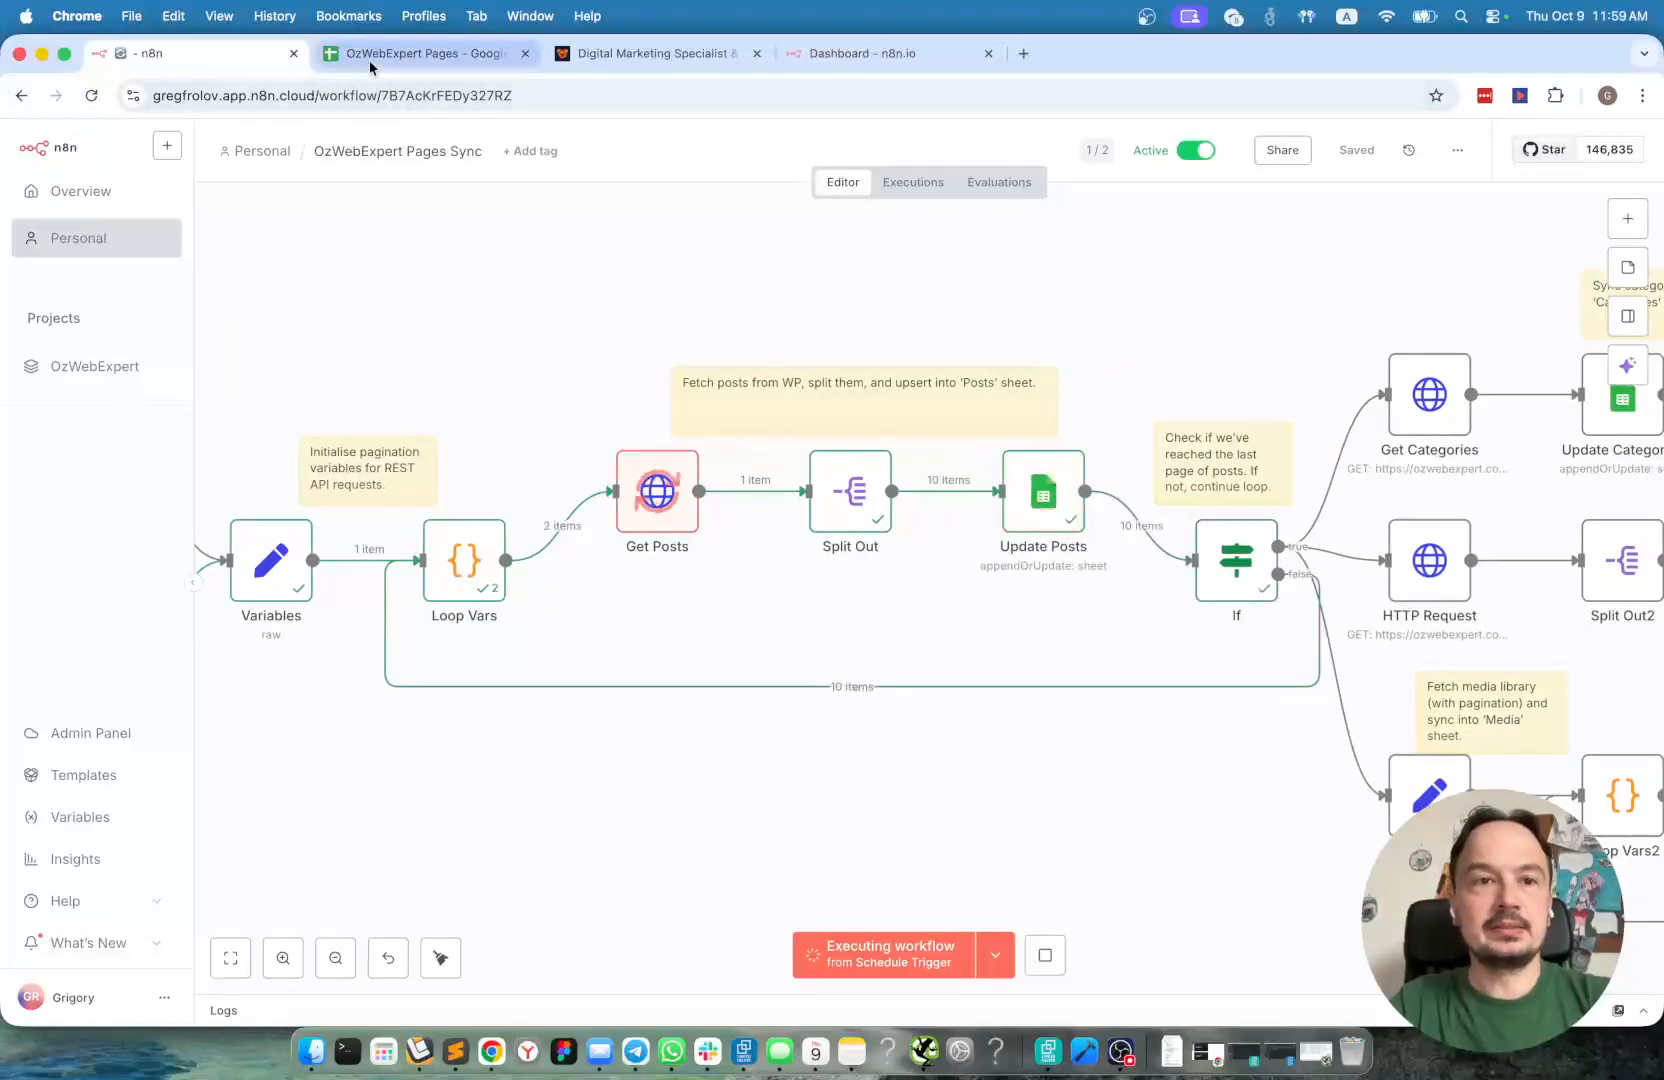
# Step: Check the Posts sheet in Google Sheets for incoming rows while the workflow runs, alternating with the n8n canvas
pyautogui.click(410, 53)
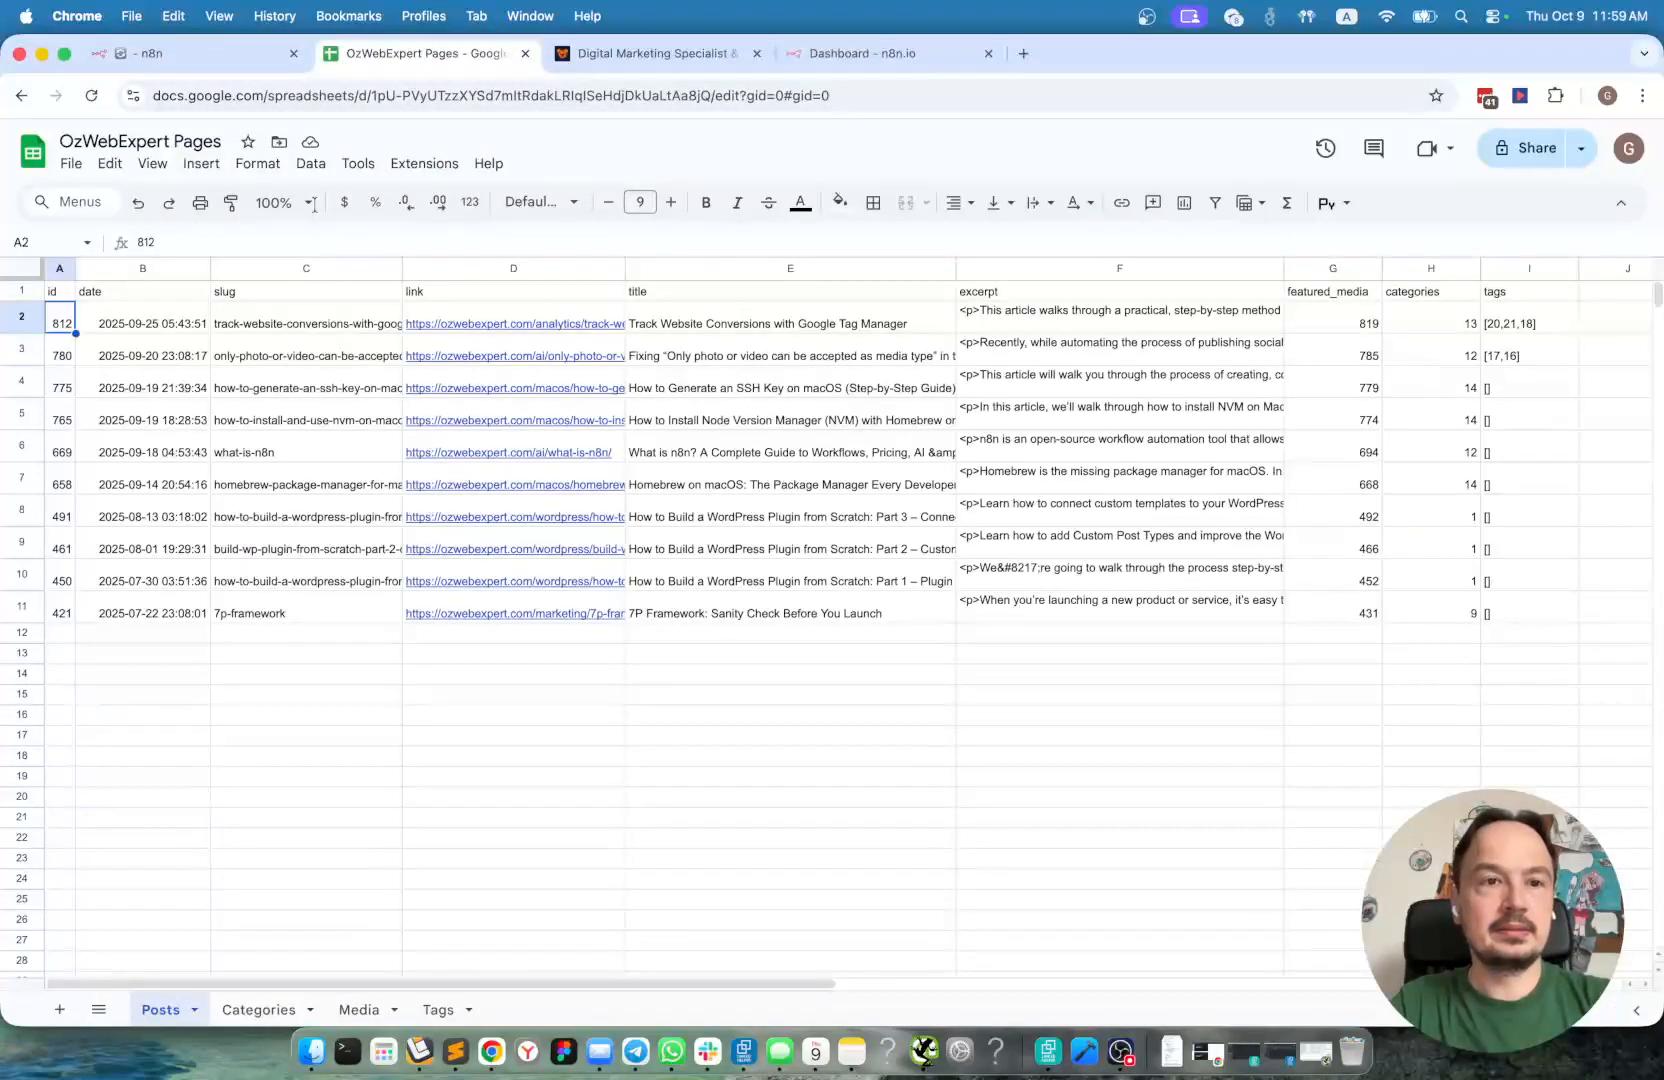
pyautogui.click(240, 55)
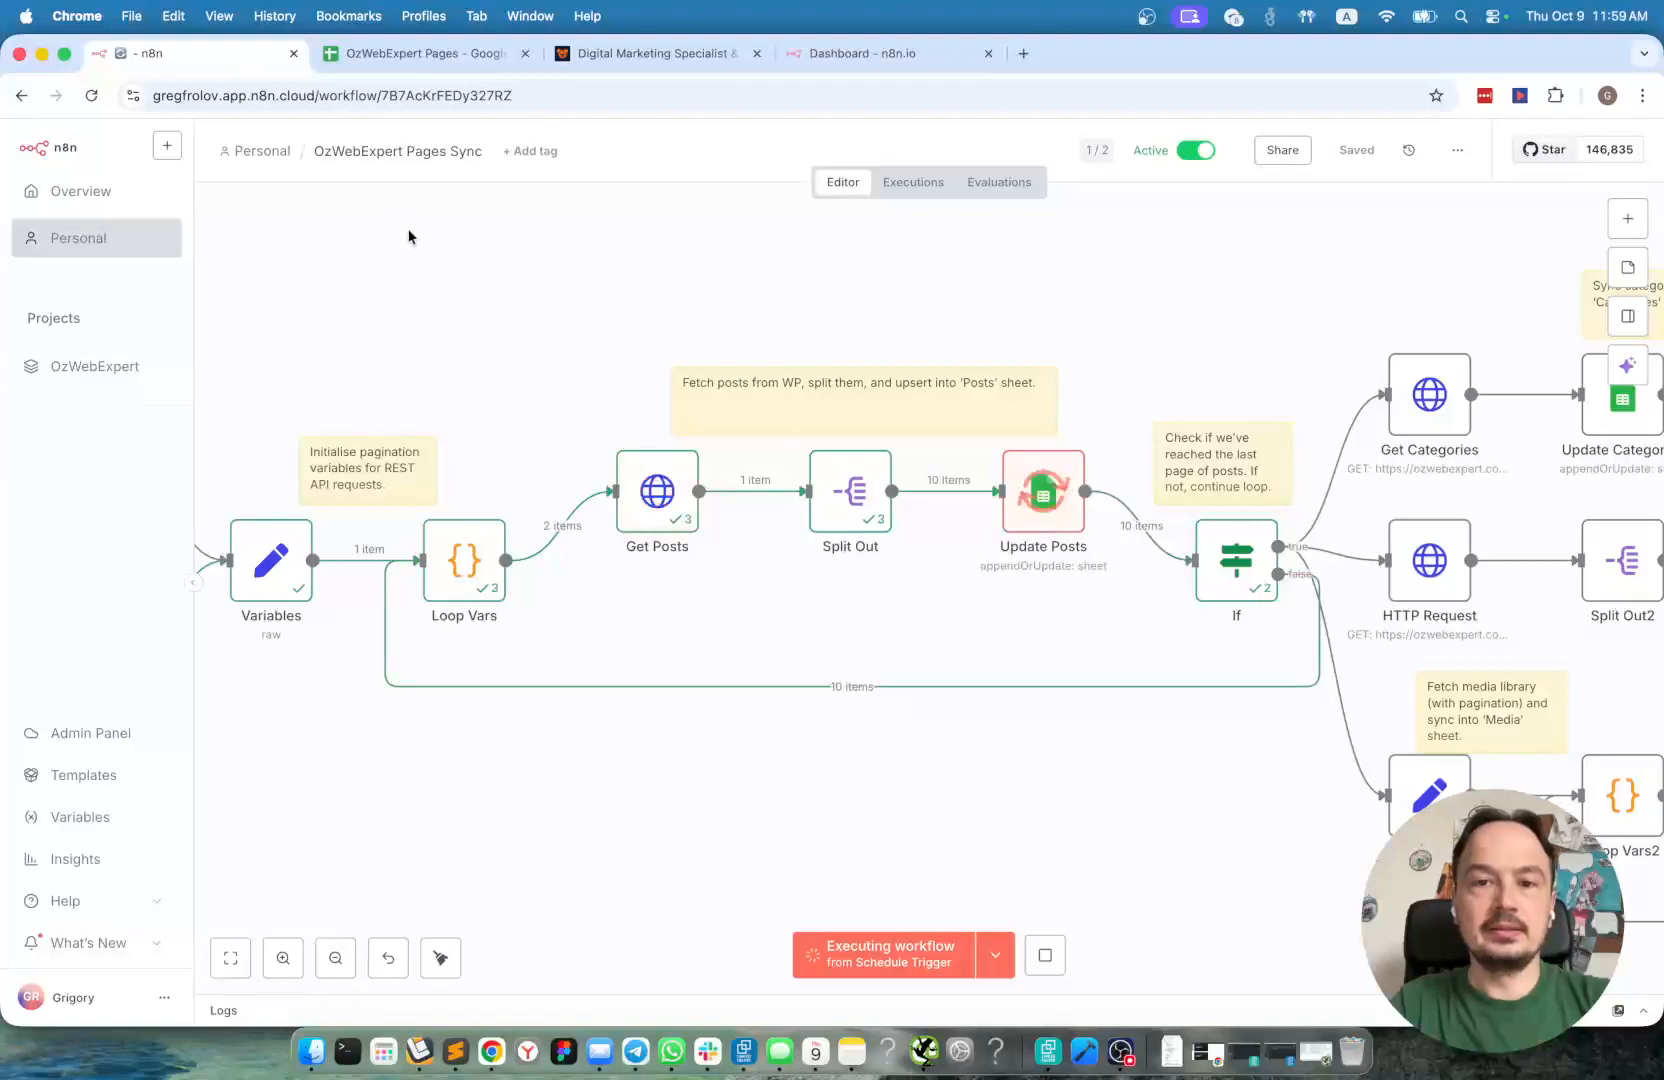
pyautogui.click(400, 53)
pyautogui.scroll(-5, 333, 568)
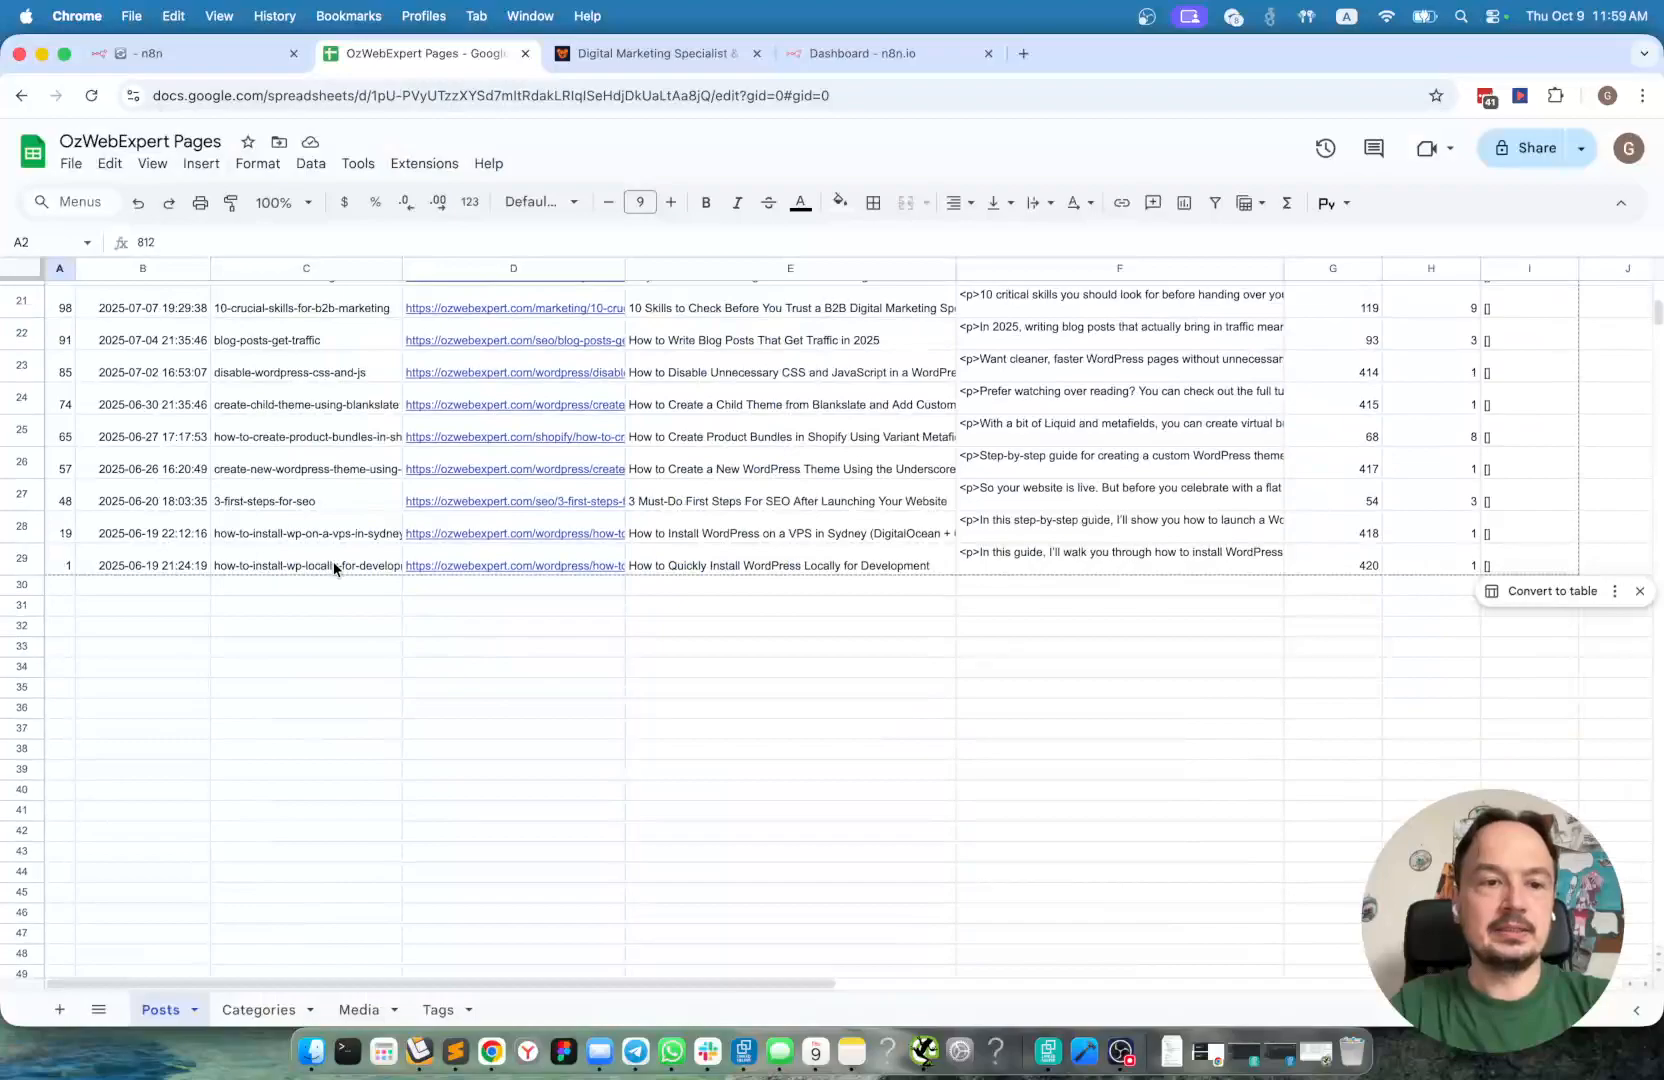
pyautogui.scroll(10, 333, 568)
pyautogui.click(185, 44)
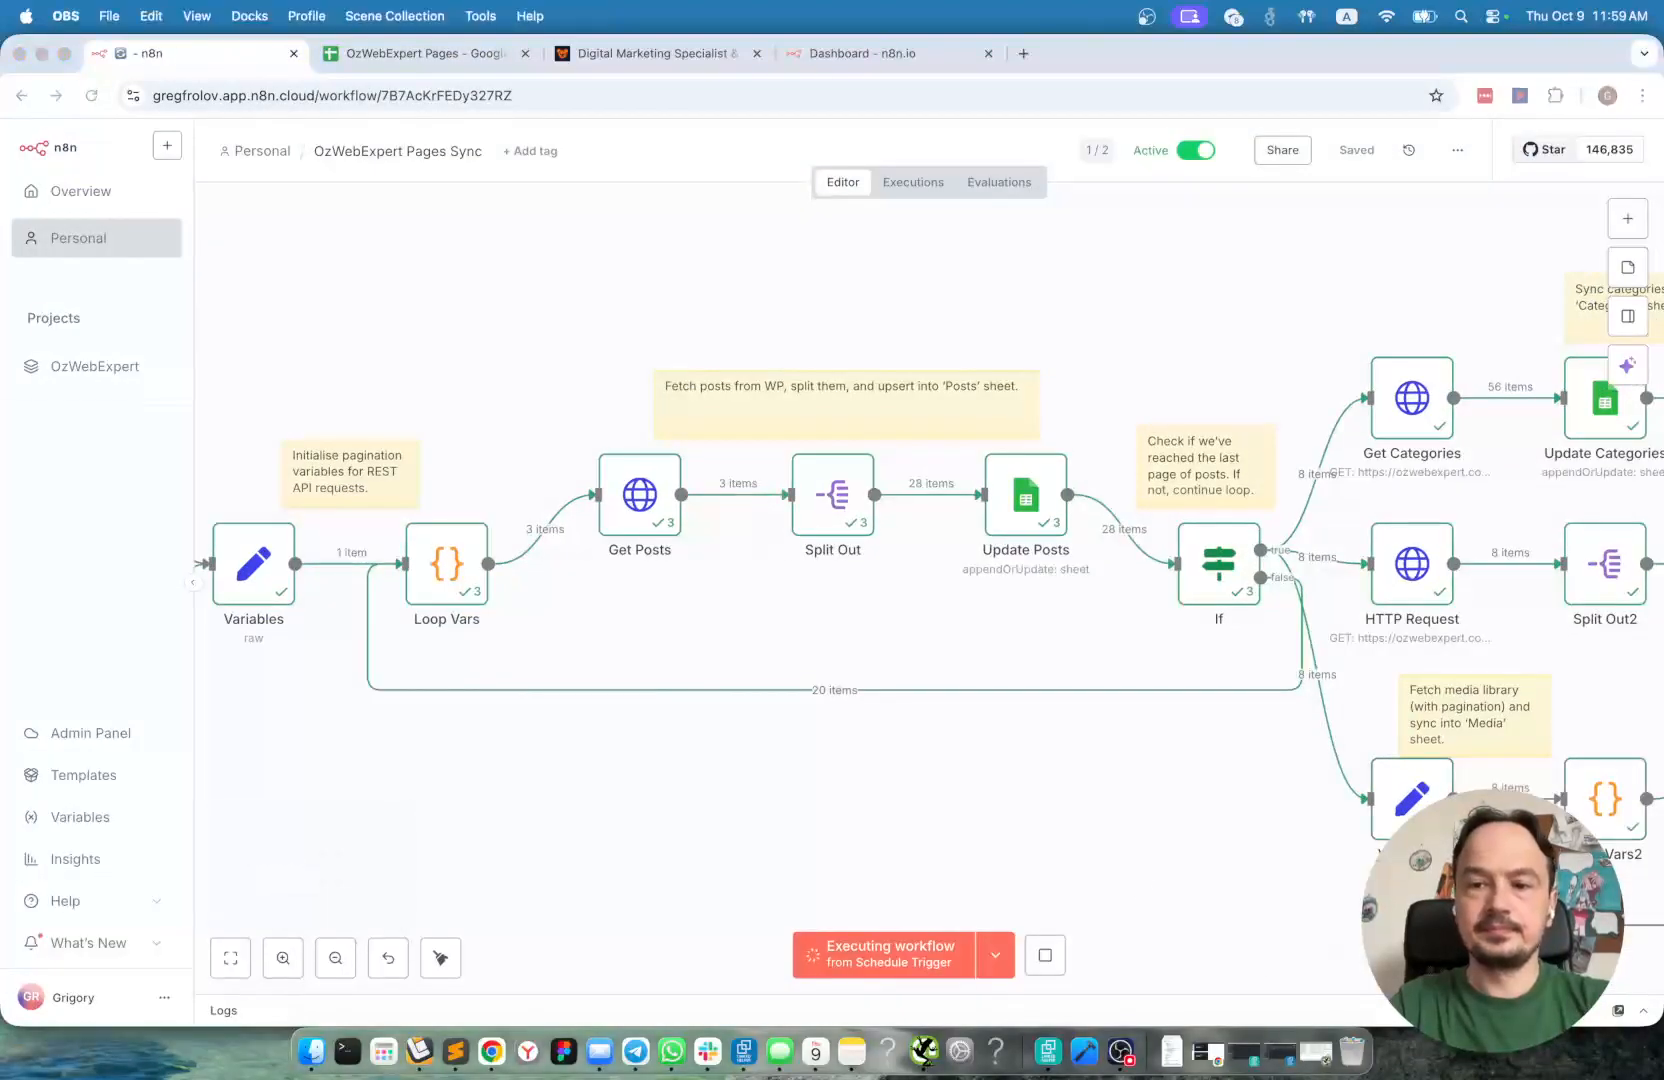
pyautogui.click(1006, 650)
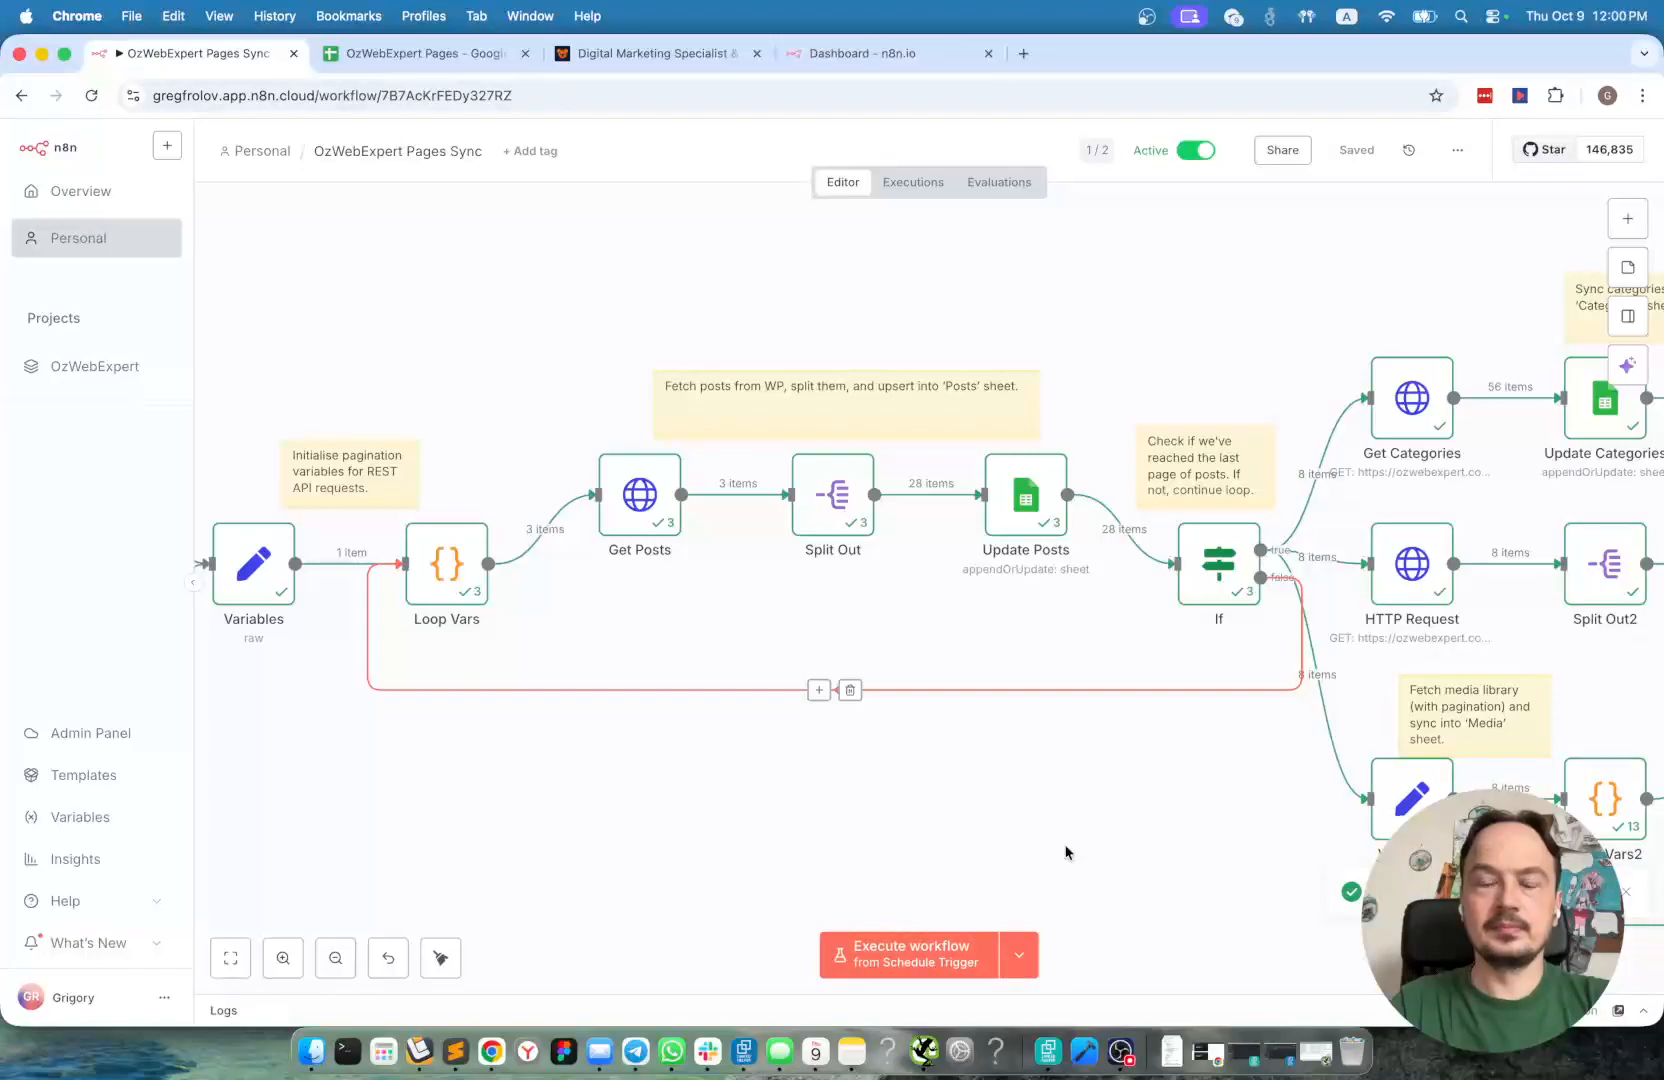
# Step: Look through the Posts, Categories, Media and Tags sheets in the Google Sheets spreadsheet, and return to Posts
pyautogui.click(440, 56)
pyautogui.scroll(3, 378, 540)
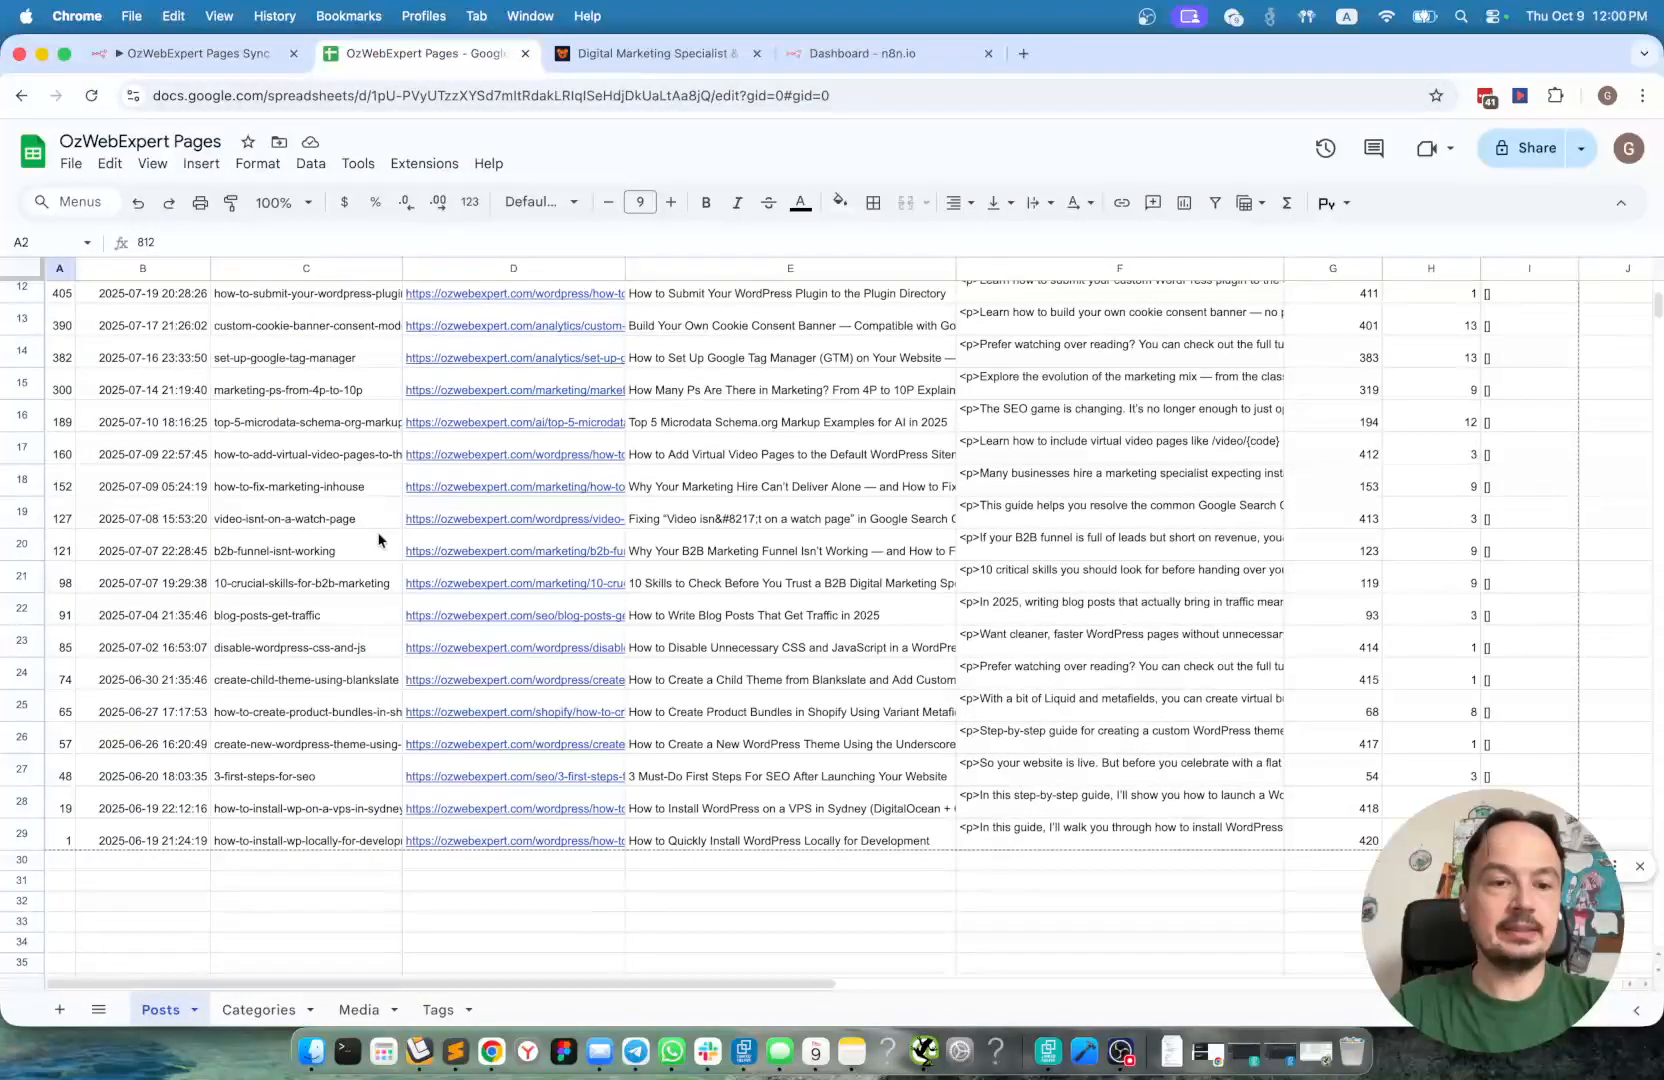
pyautogui.click(250, 1009)
pyautogui.click(355, 1009)
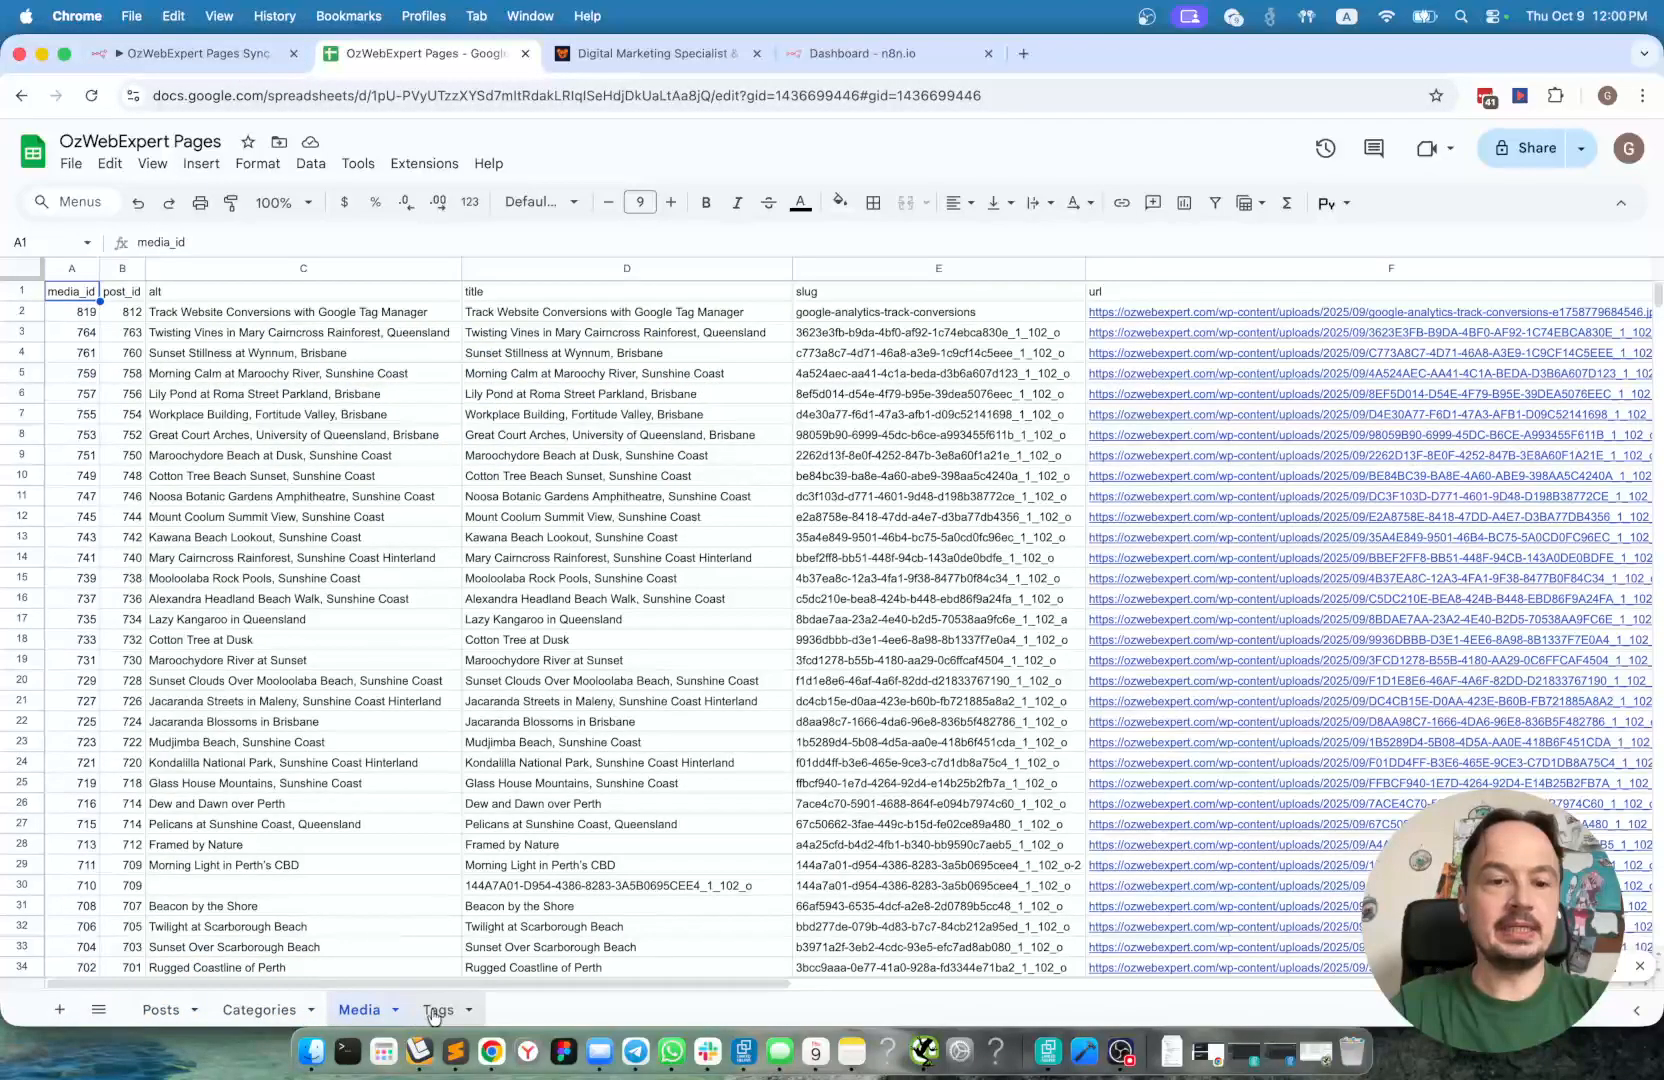
pyautogui.click(439, 1009)
pyautogui.click(162, 1009)
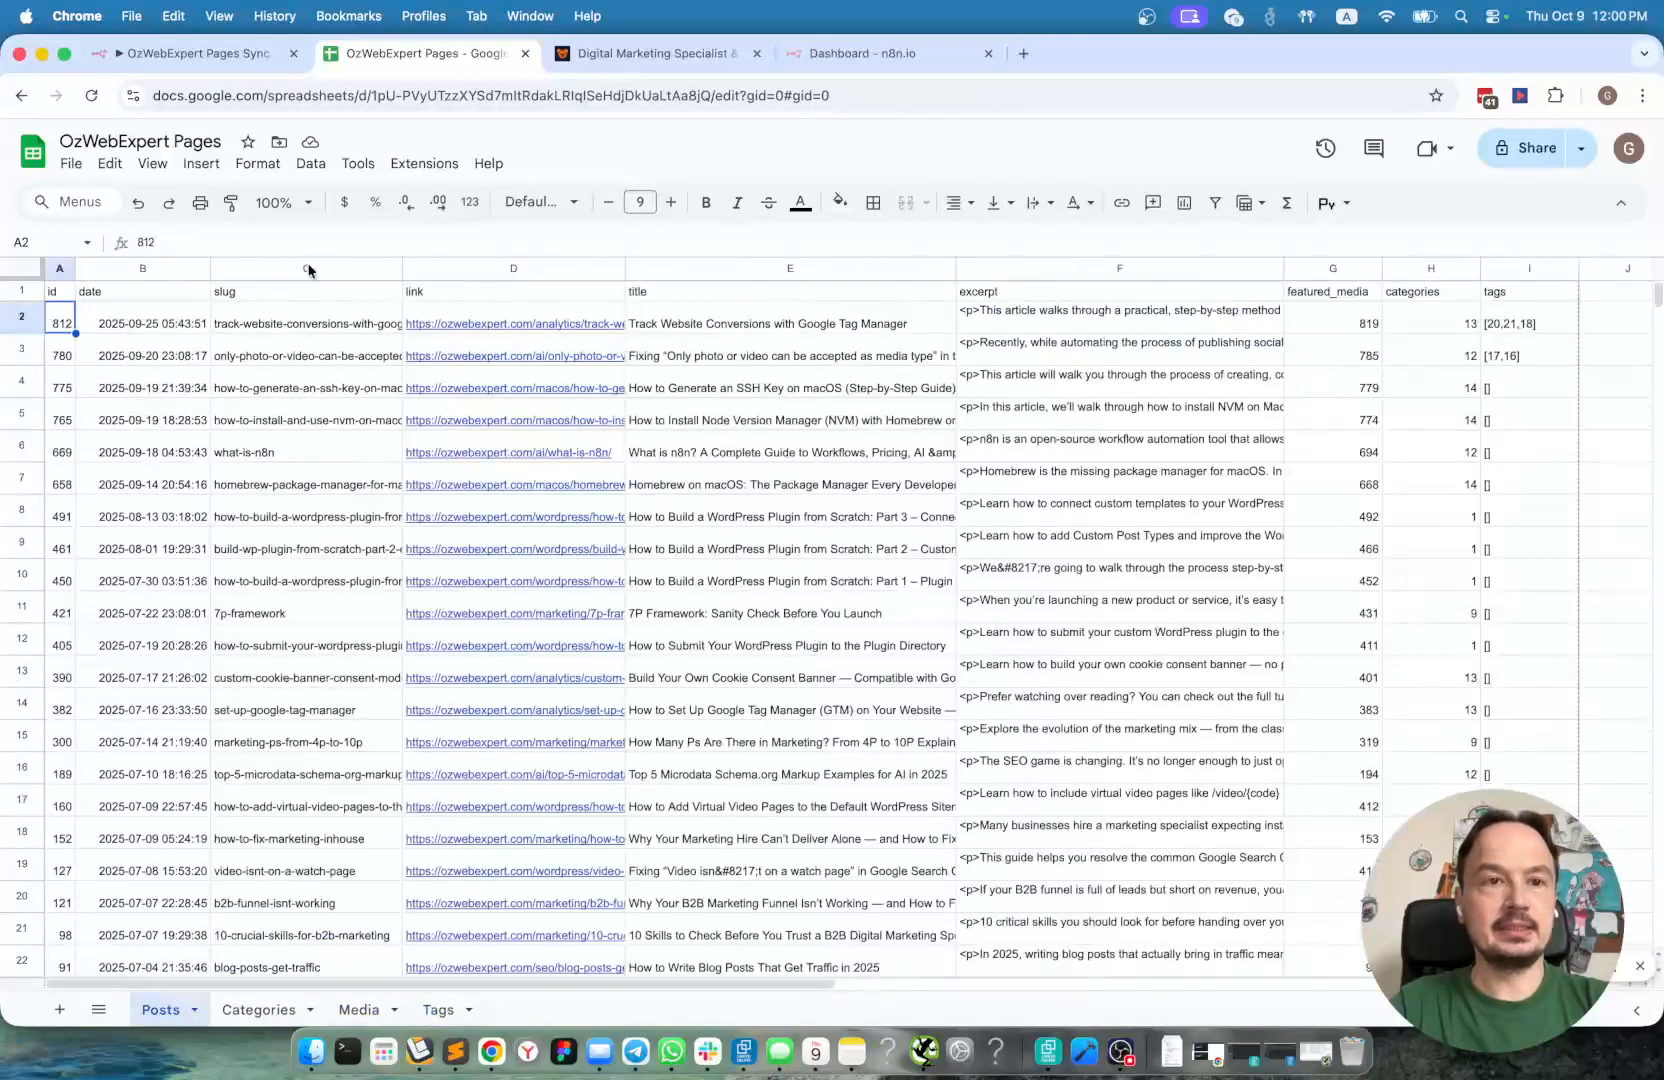
# Step: Switch back to n8n and examine the categories, tags and media branches that follow the If node
pyautogui.click(205, 62)
pyautogui.scroll(5, 1120, 580)
pyautogui.scroll(-5, 1122, 455)
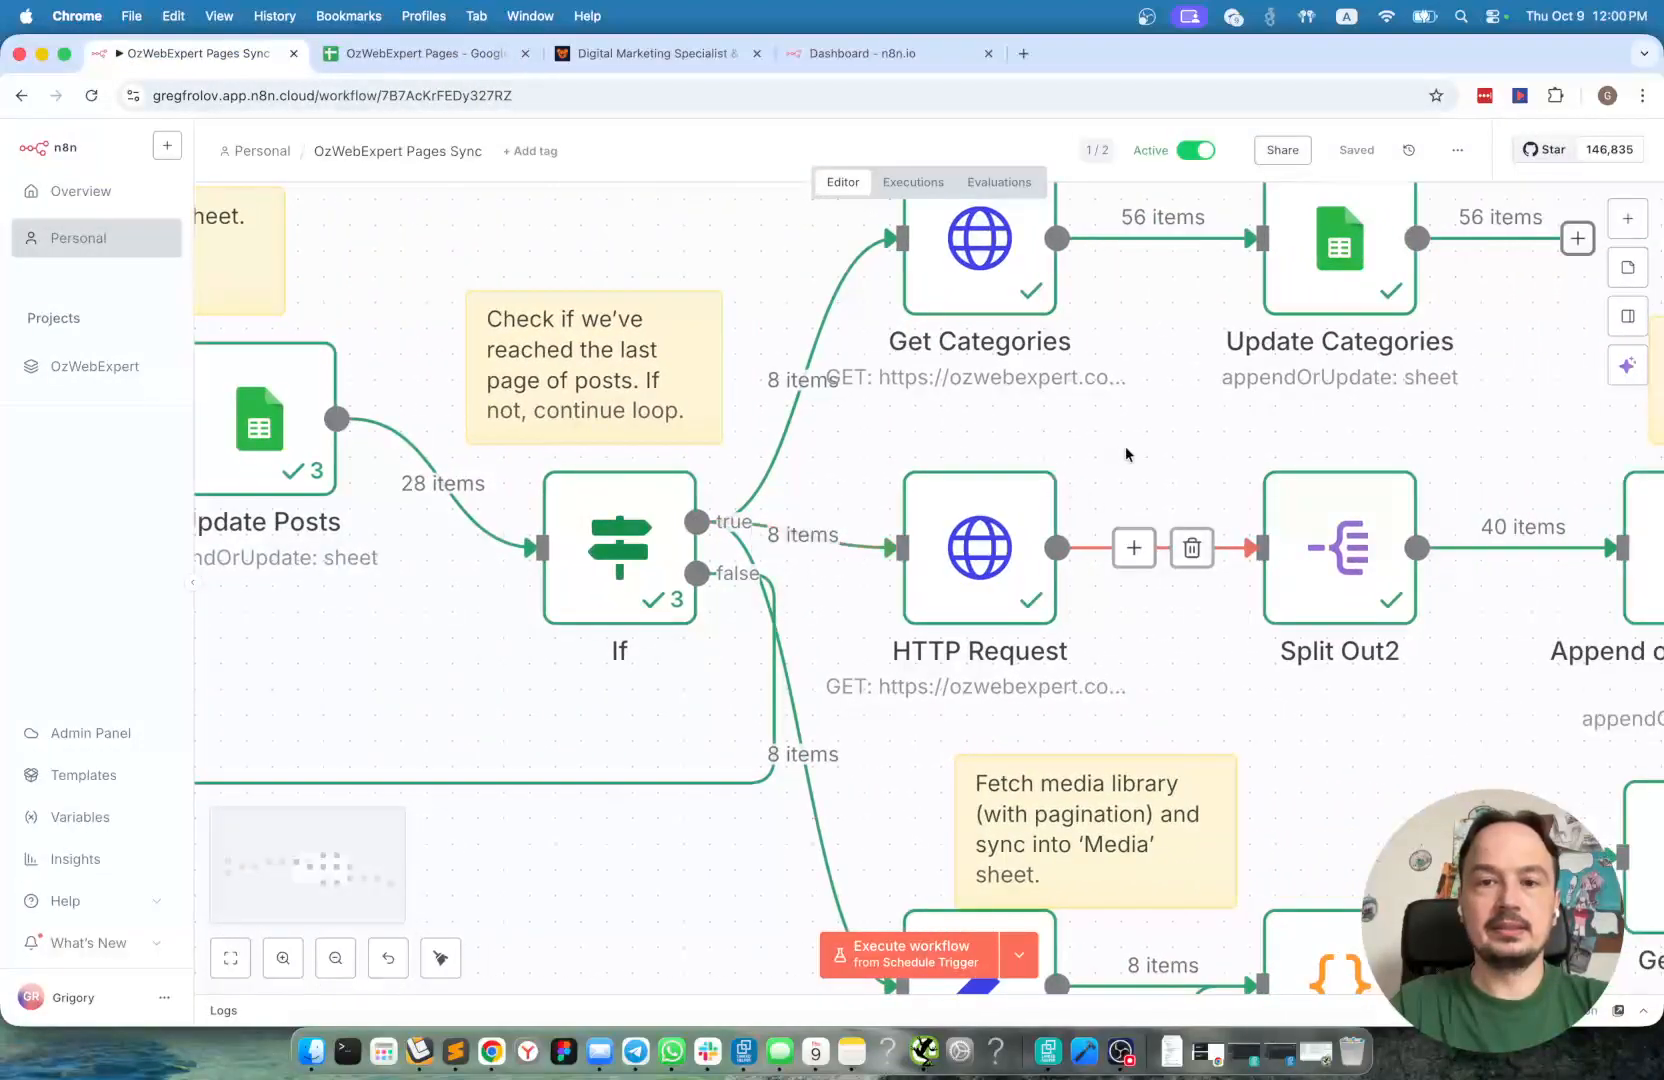
pyautogui.scroll(-4, 1118, 456)
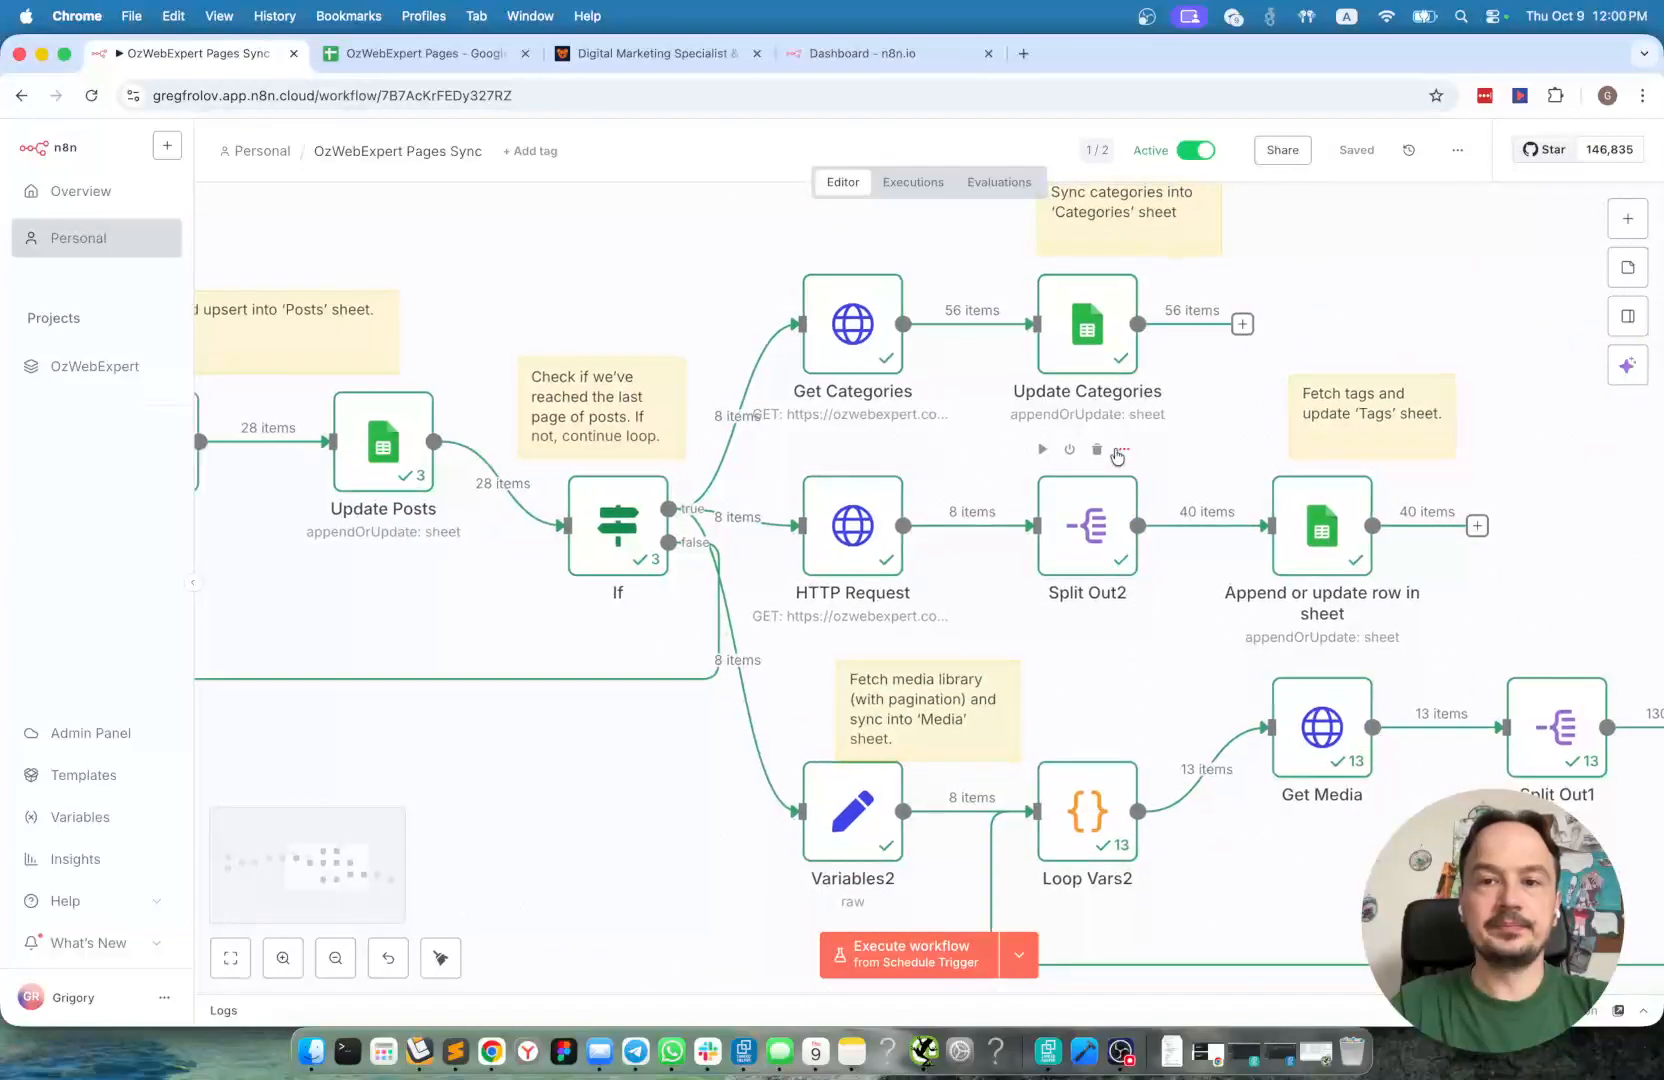
pyautogui.hscroll(1, 1117, 456)
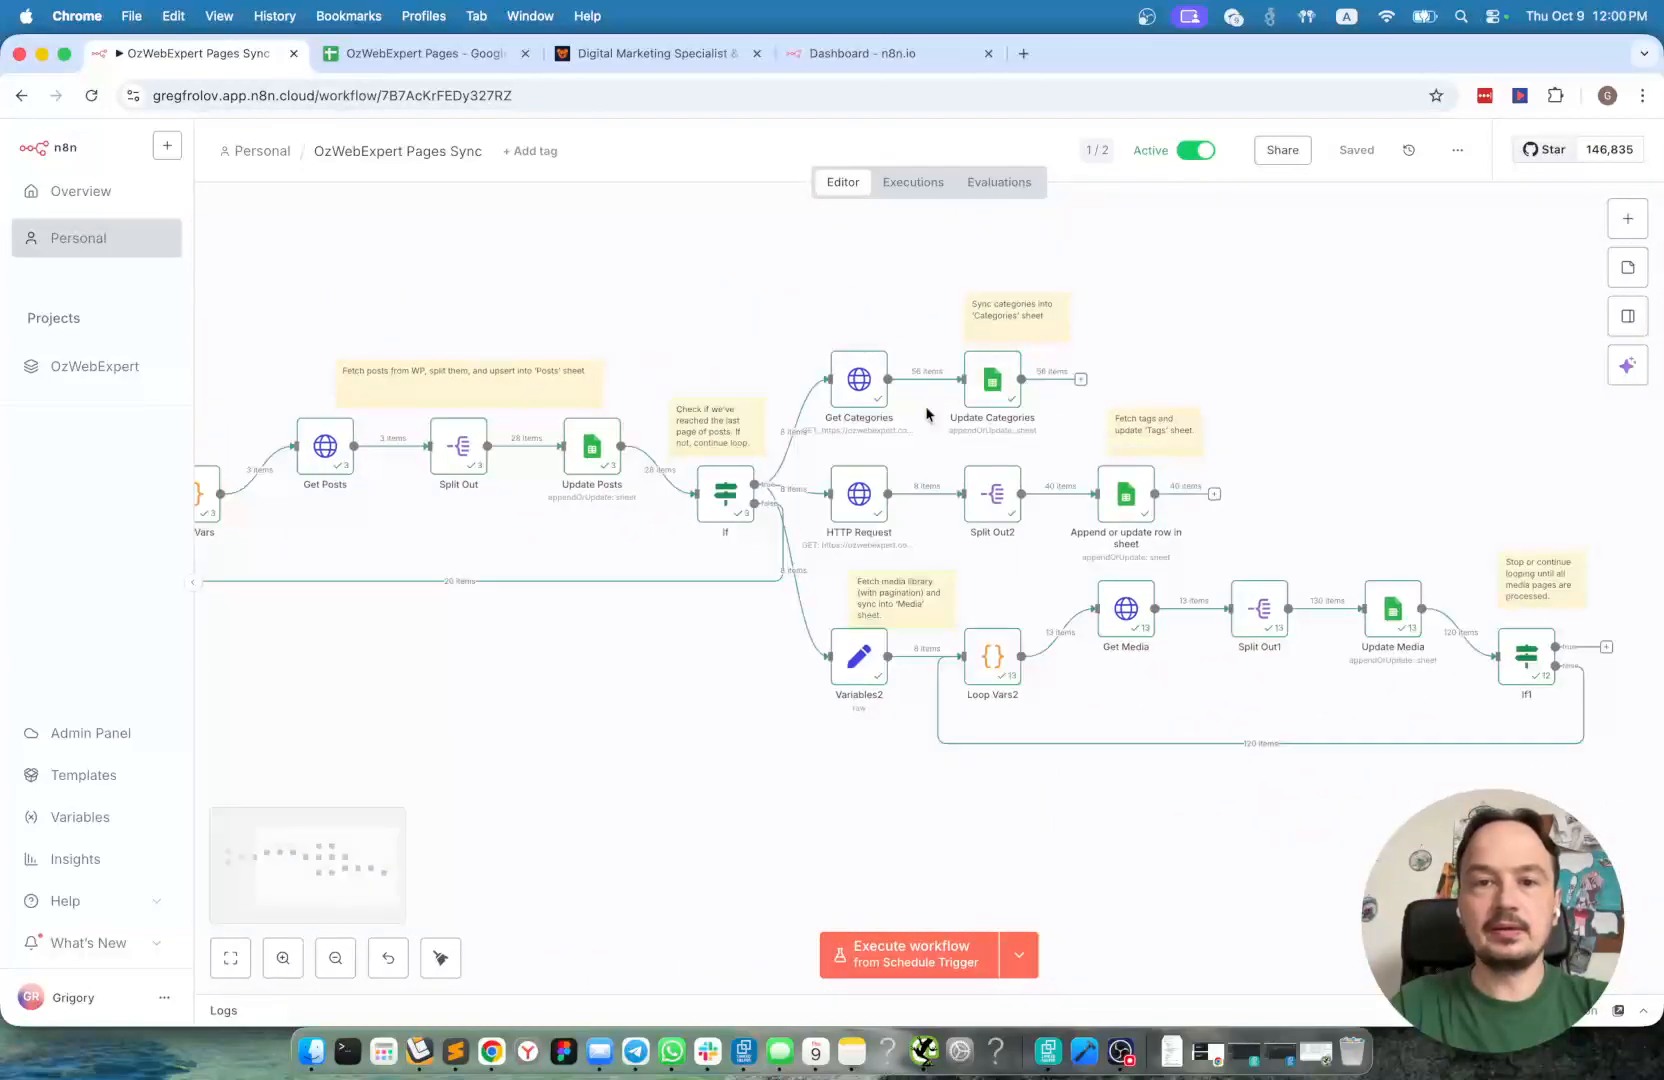
pyautogui.scroll(3, 985, 365)
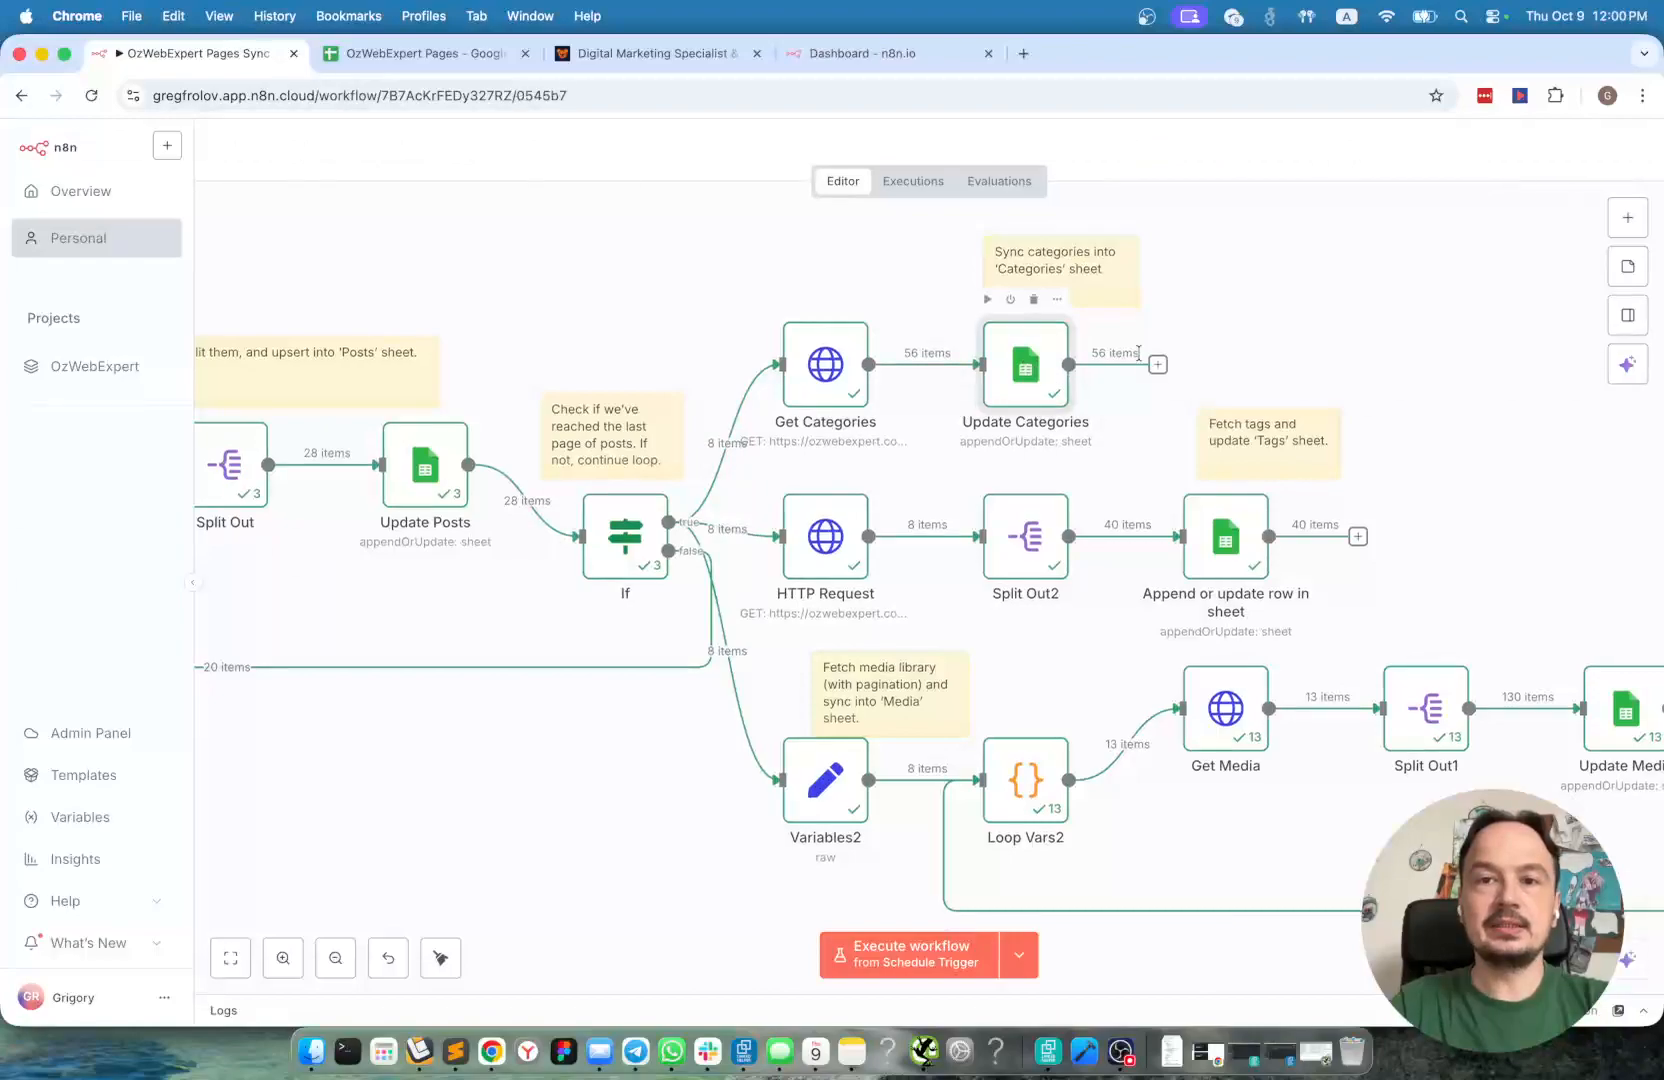
# Step: Examine the Get Categories request URL and output, and the Update Categories node's mapping to the Categories sheet
pyautogui.doubleClick(1025, 369)
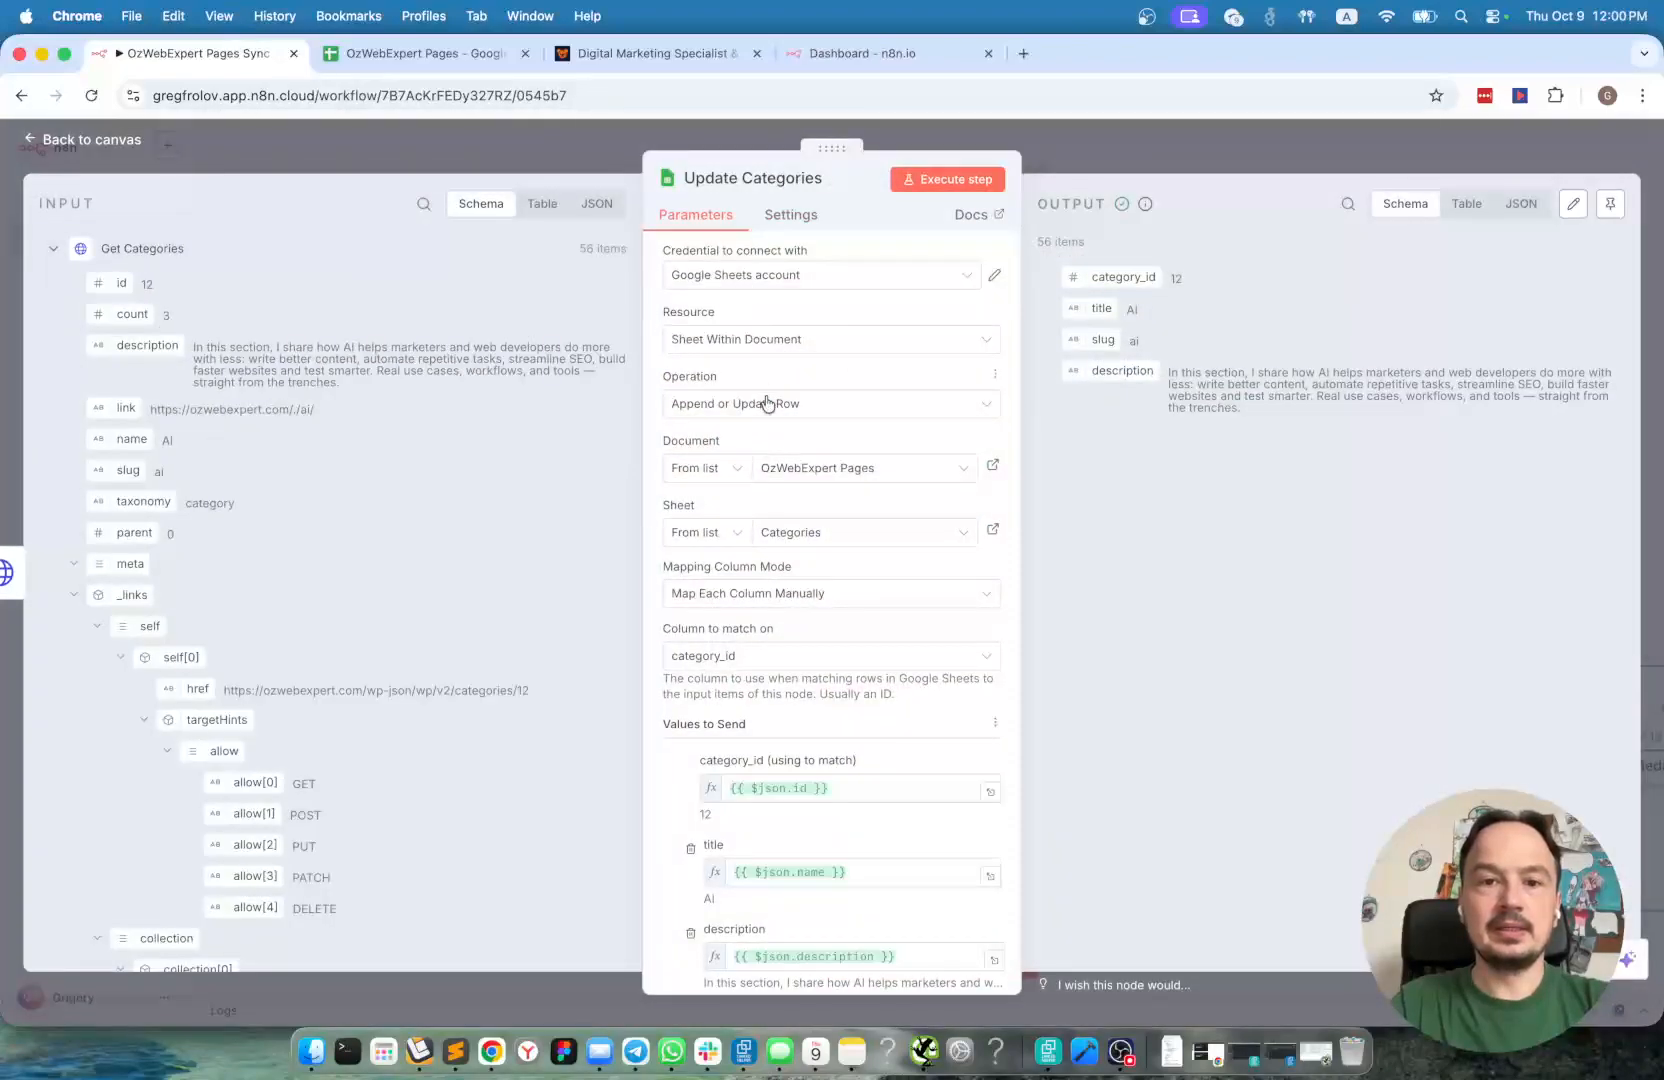
pyautogui.click(1088, 157)
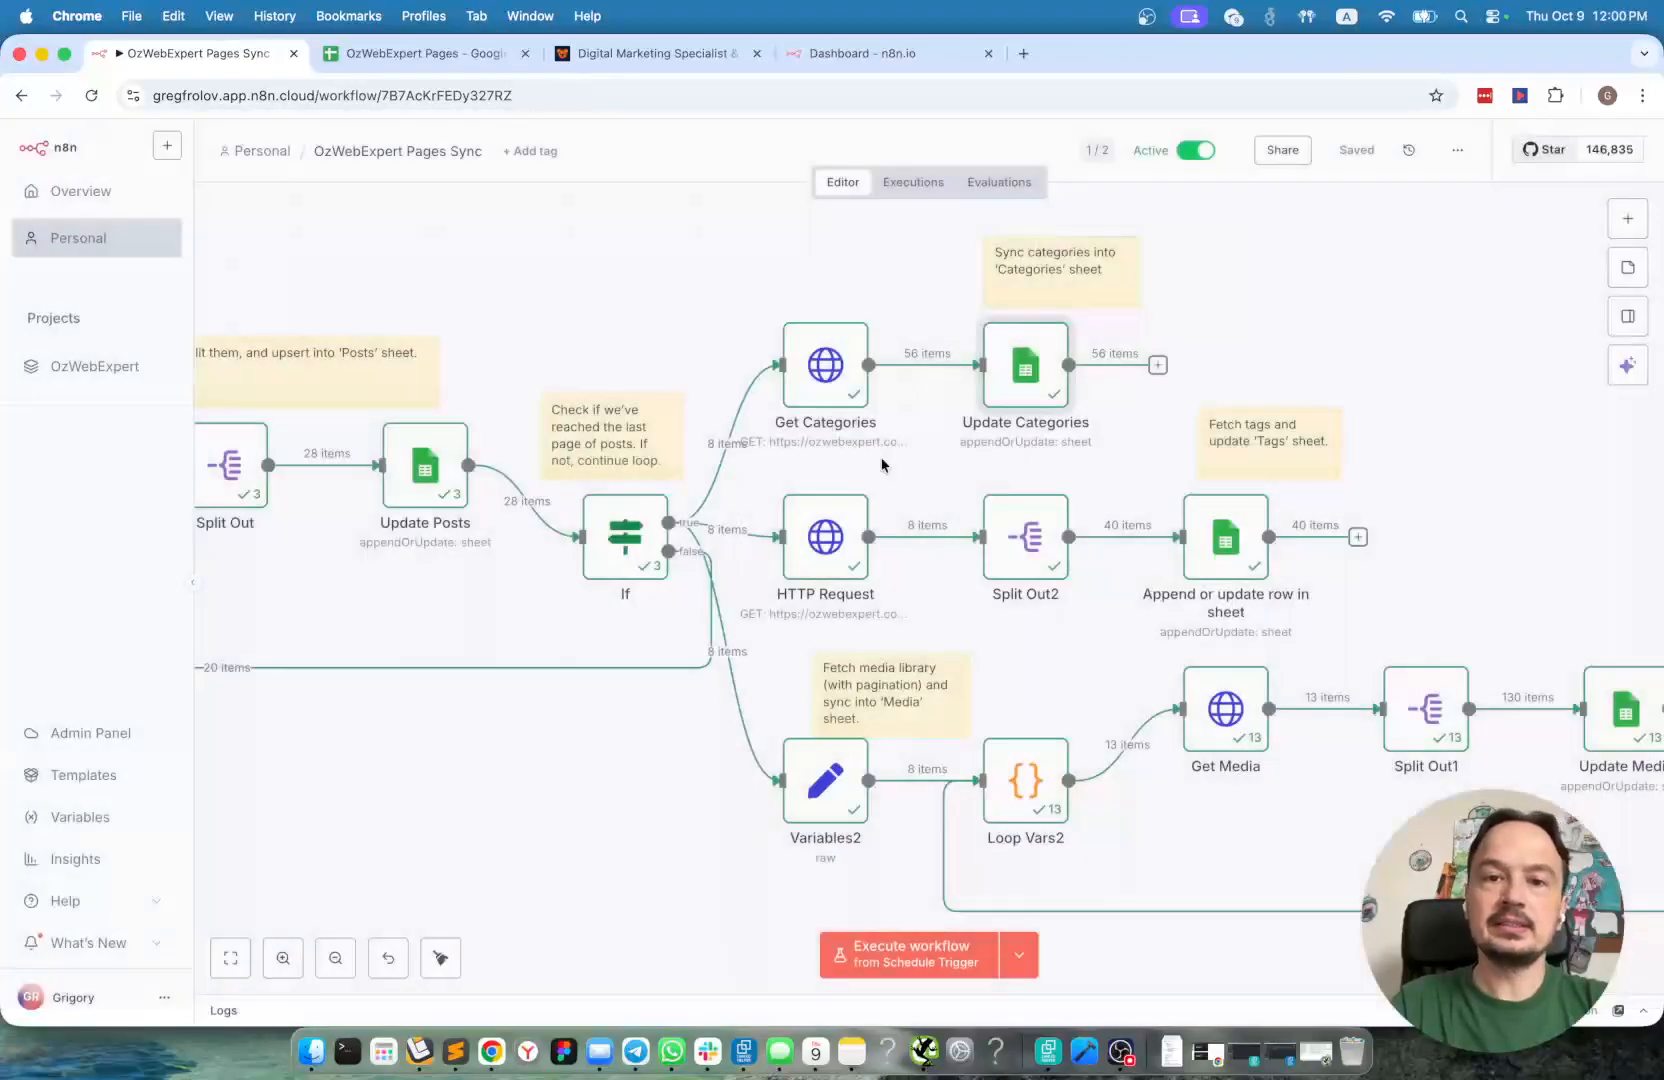
pyautogui.doubleClick(828, 368)
pyautogui.click(775, 378)
pyautogui.press('super+a')
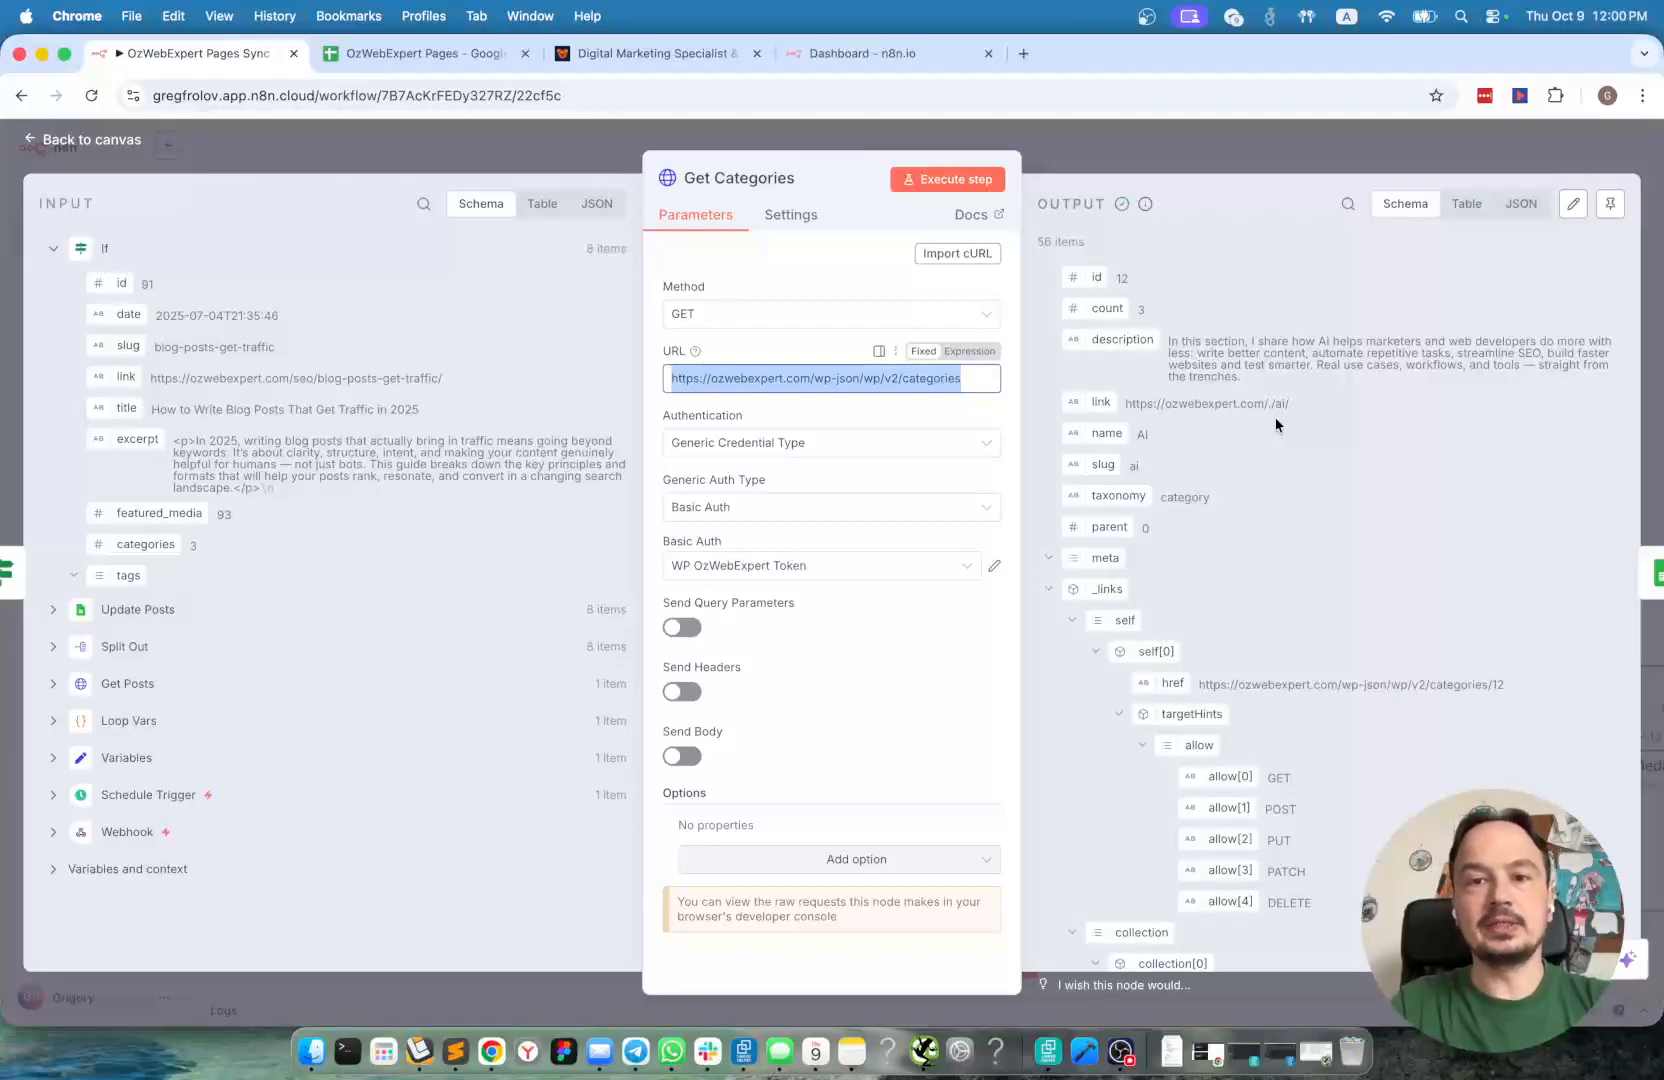
pyautogui.scroll(-5, 1275, 420)
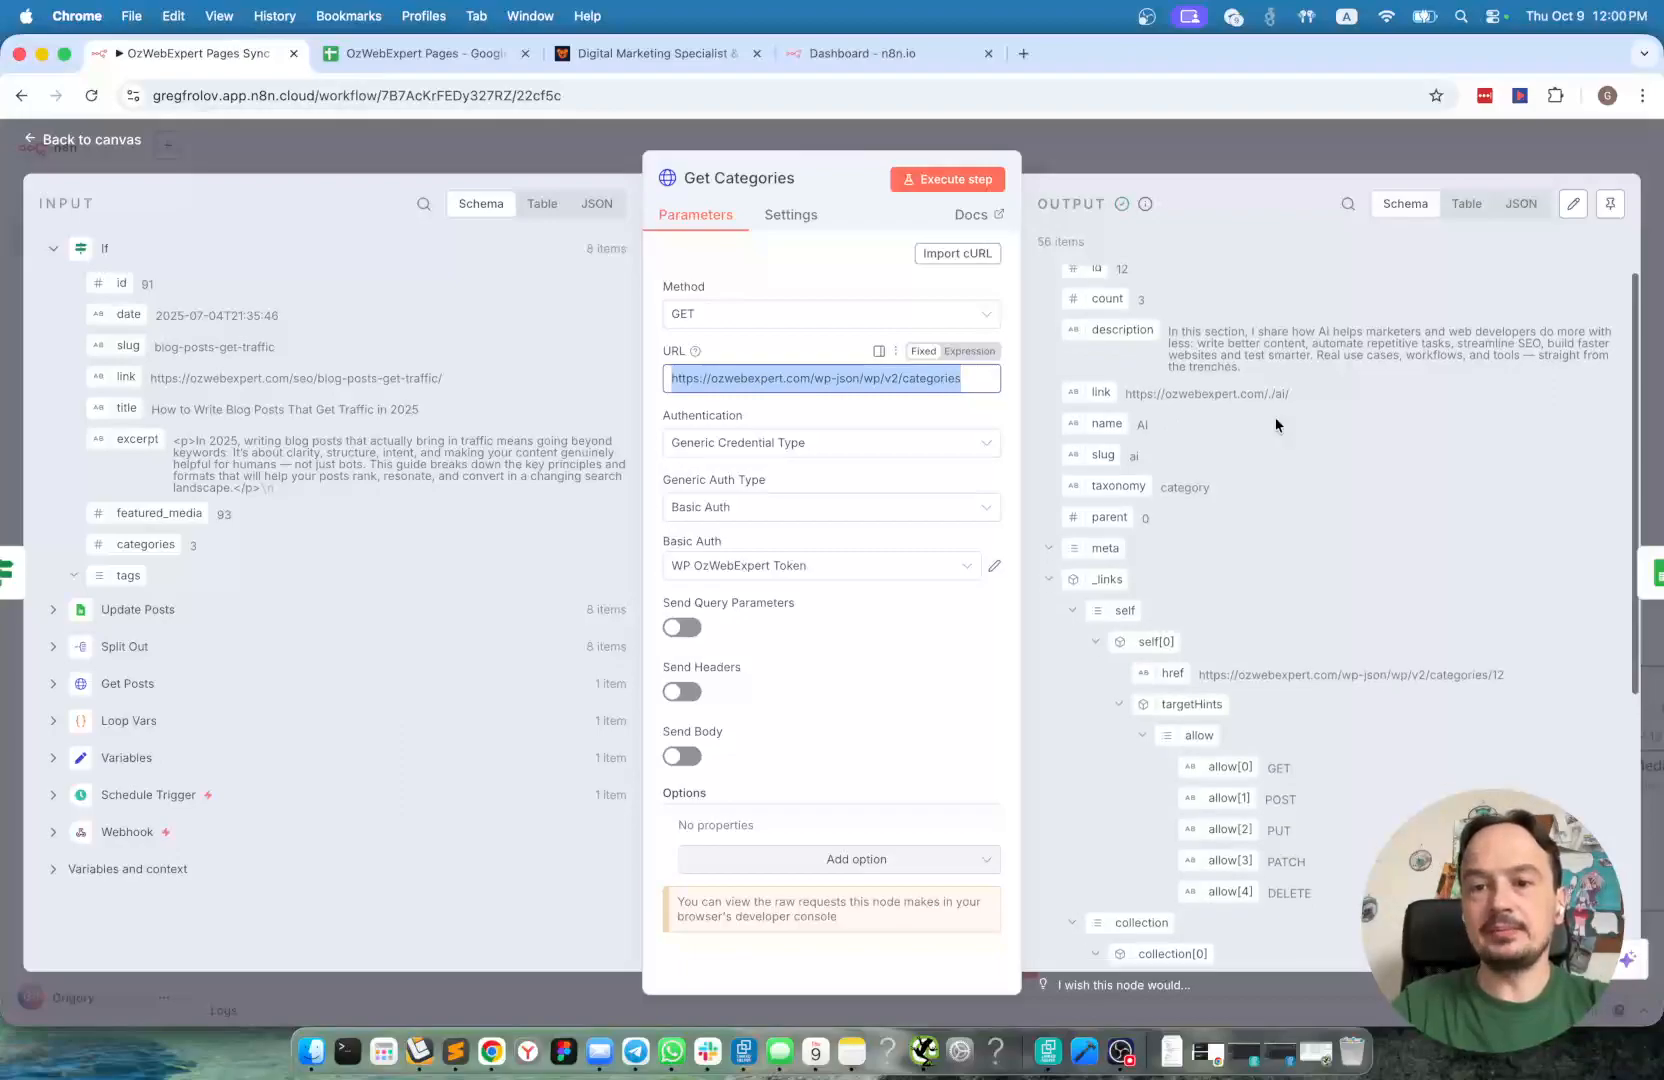
pyautogui.scroll(5, 1275, 420)
pyautogui.press('Escape')
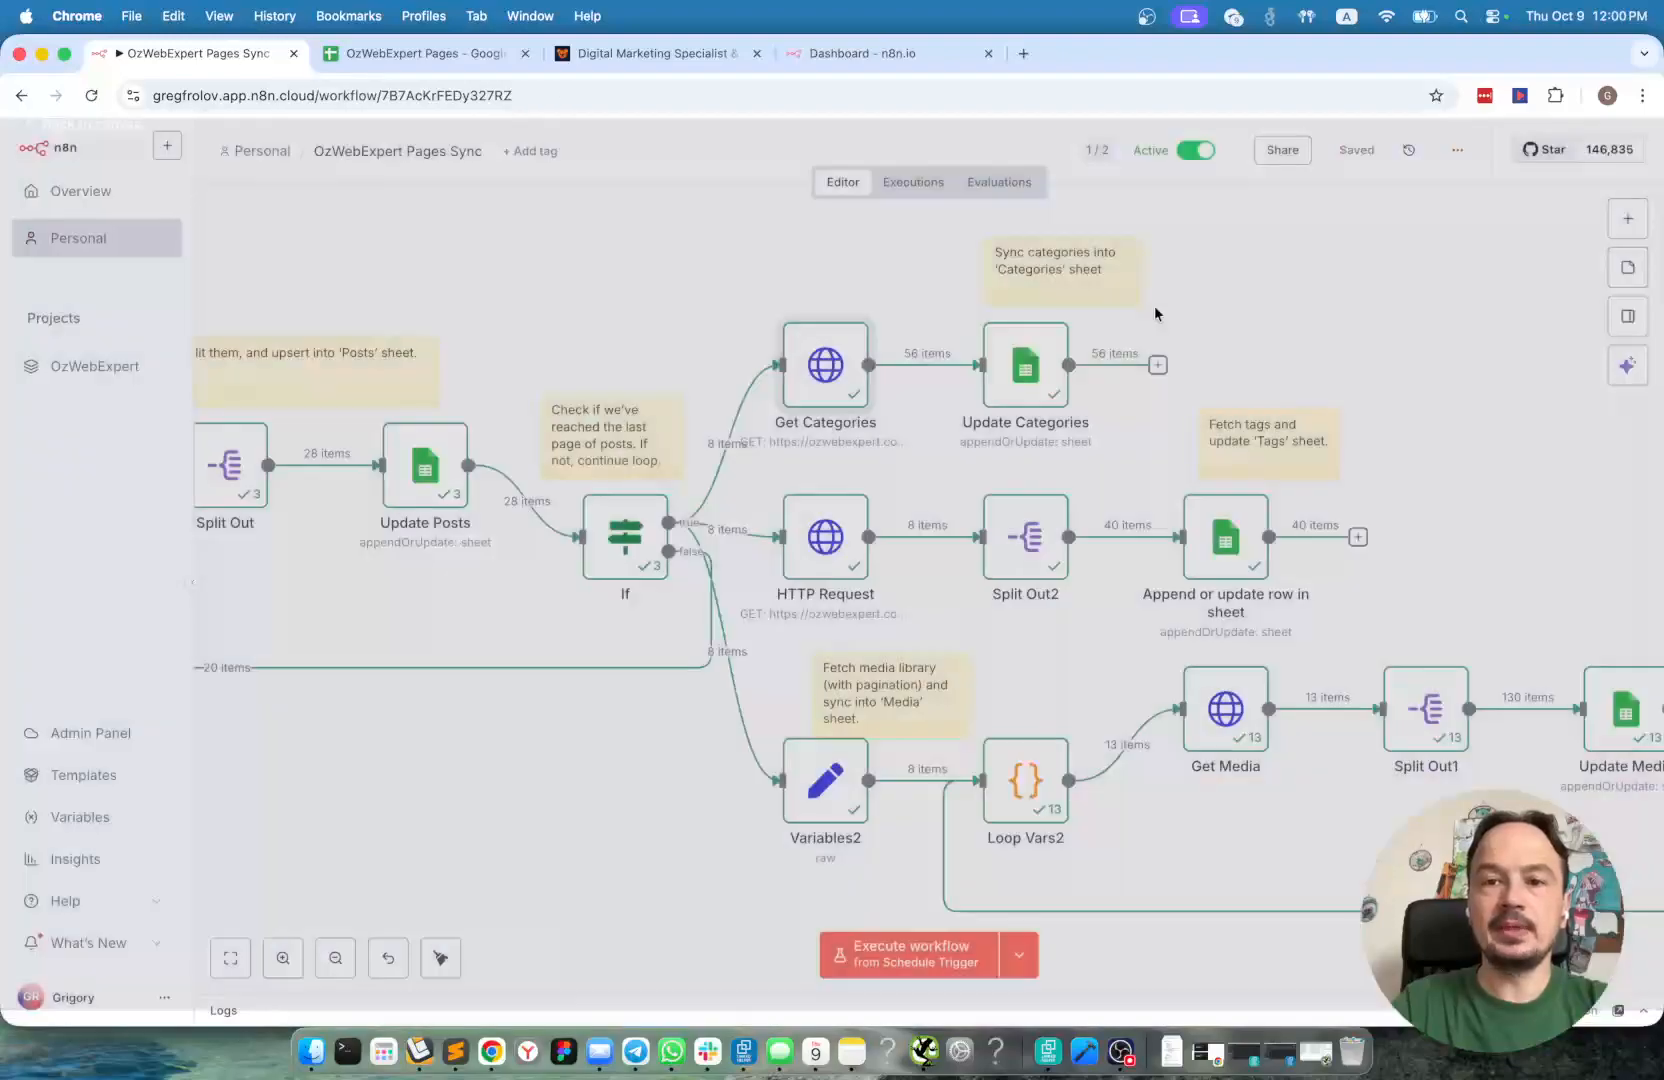
pyautogui.doubleClick(1030, 400)
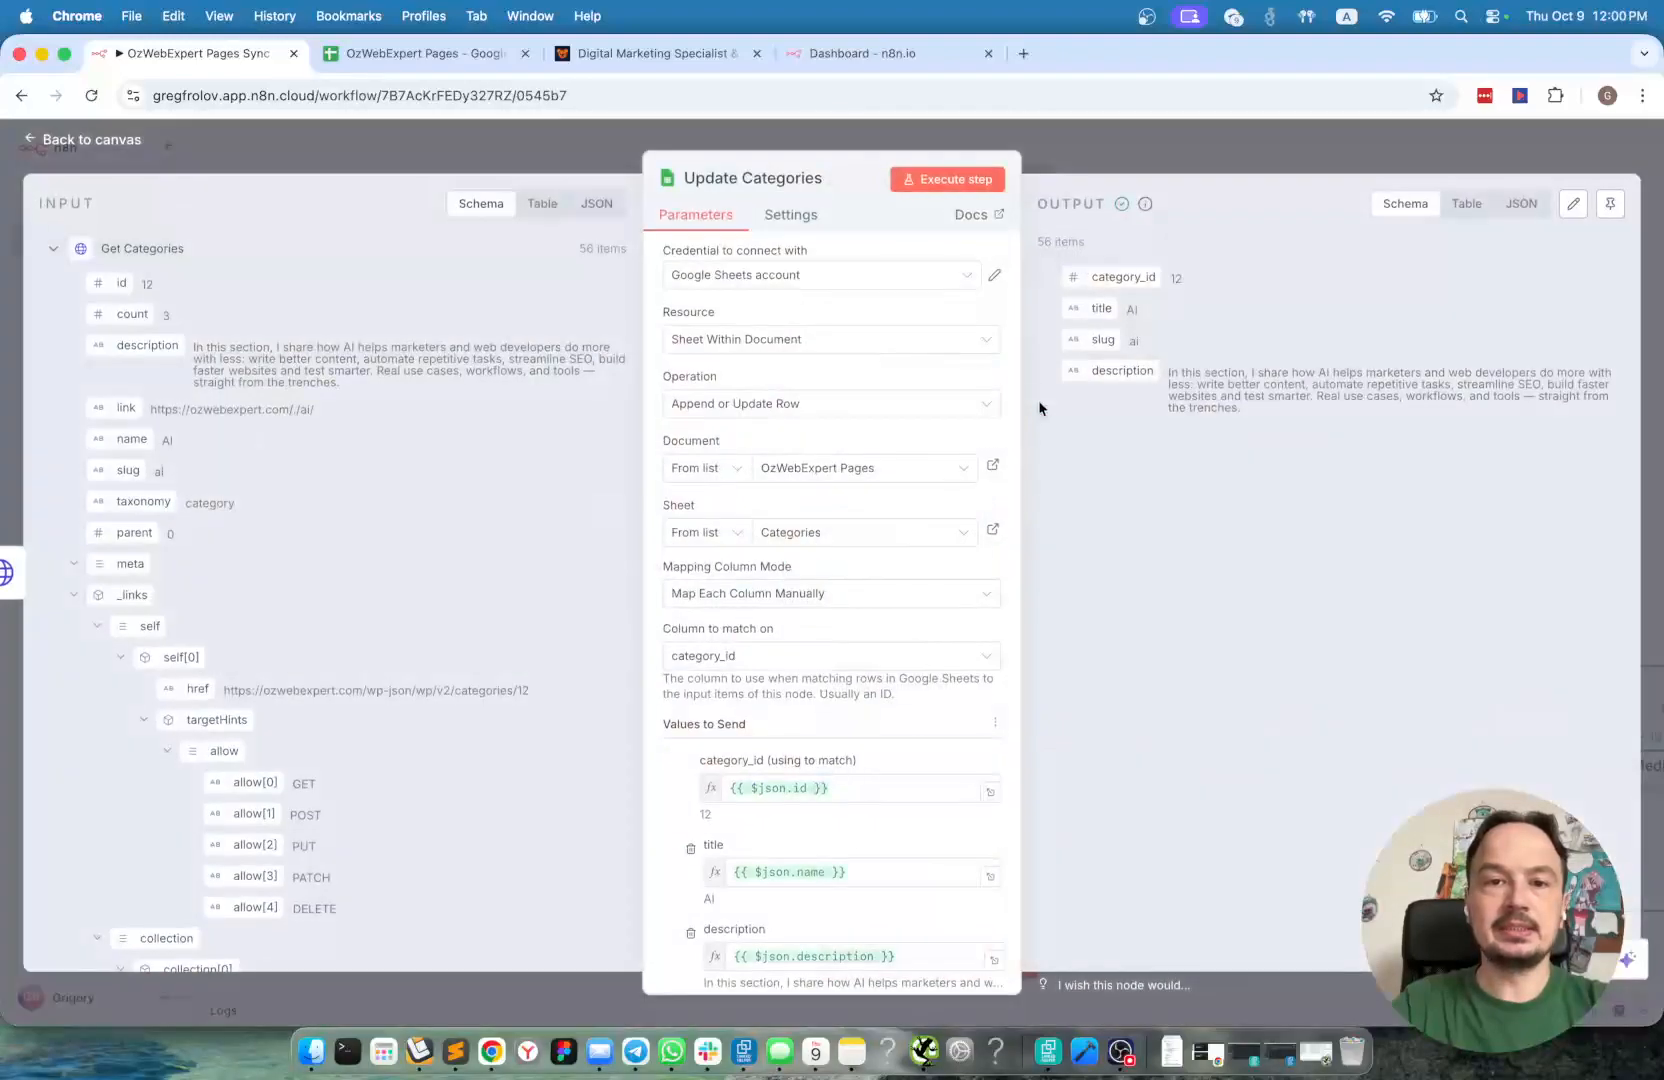
pyautogui.click(1110, 148)
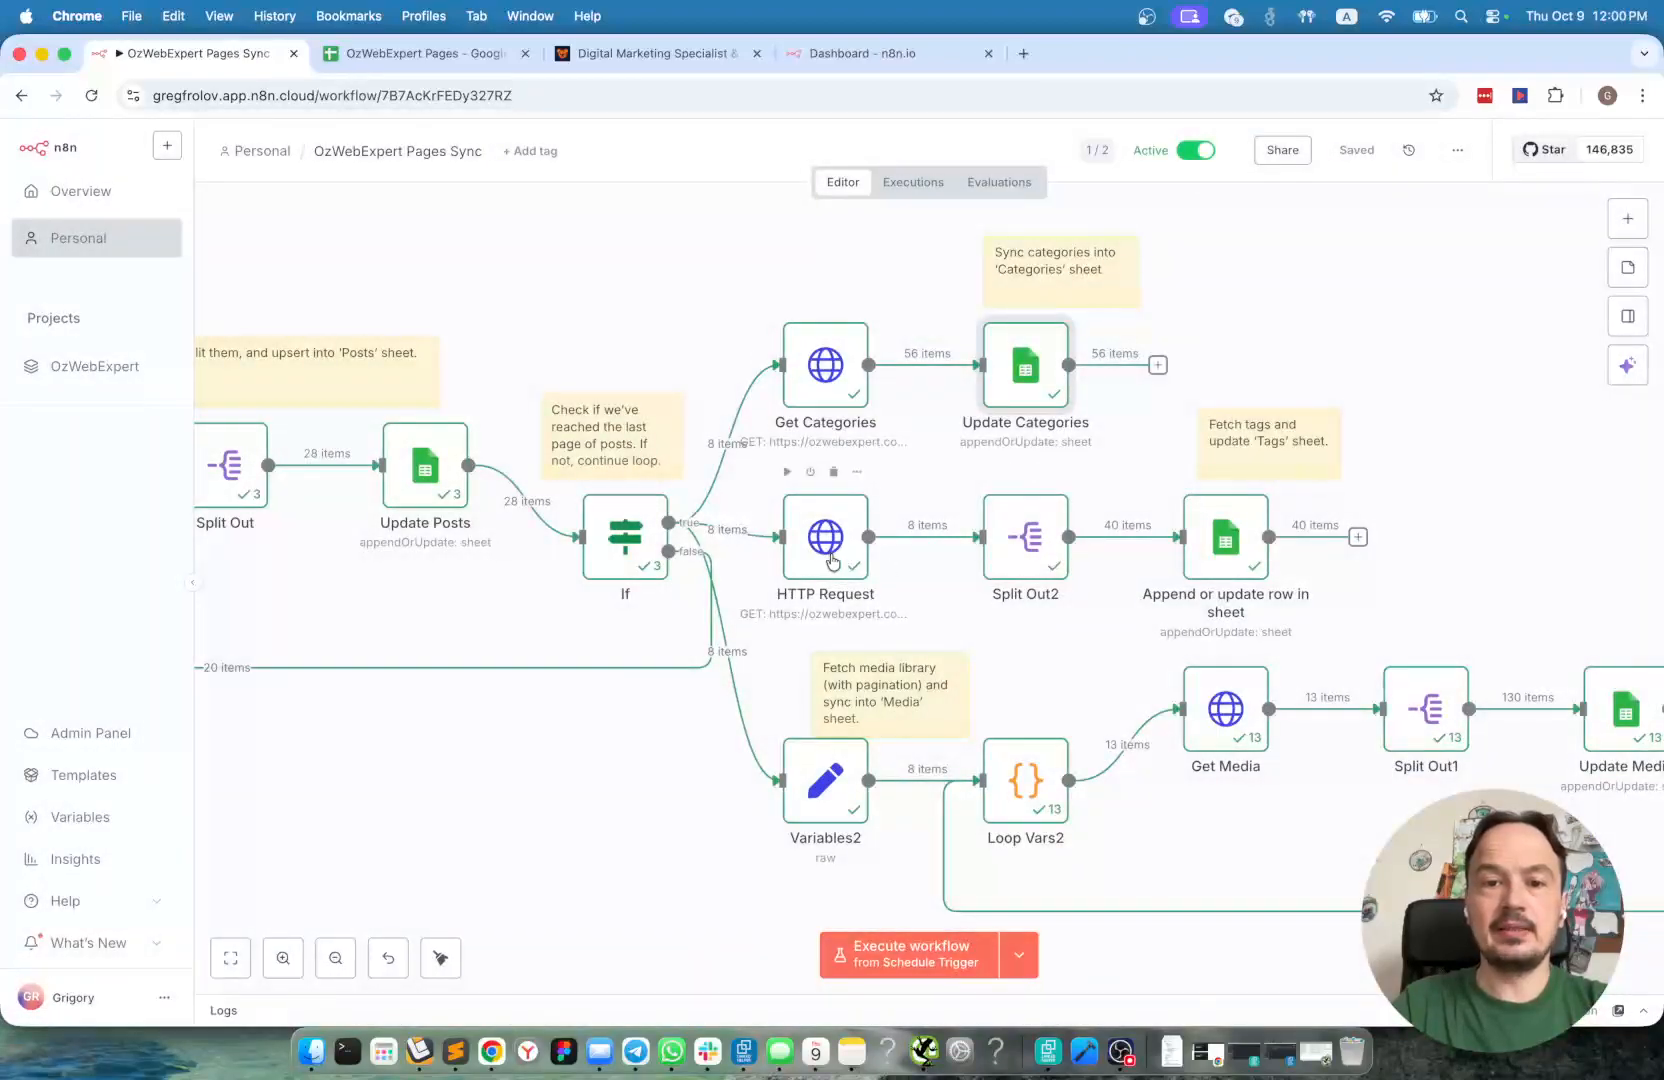
# Step: Inspect the tags request URL in the HTTP Request node, and look over the tags and media branches
pyautogui.doubleClick(848, 518)
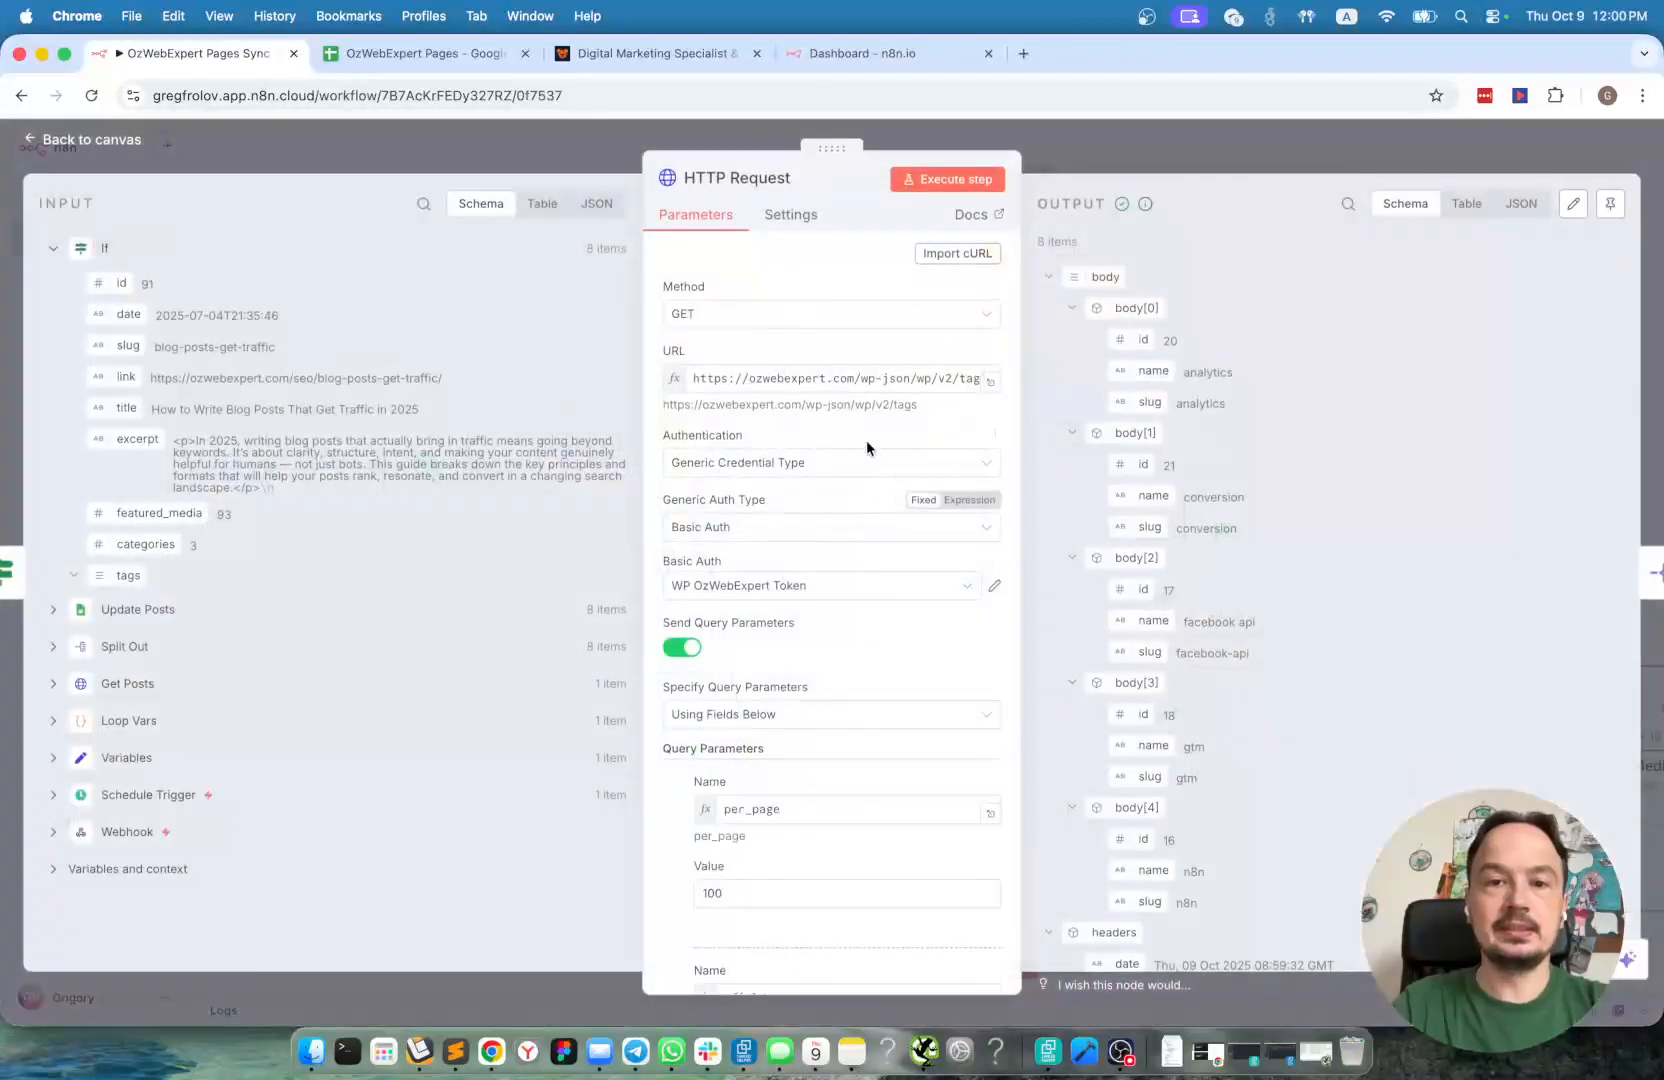
pyautogui.click(860, 378)
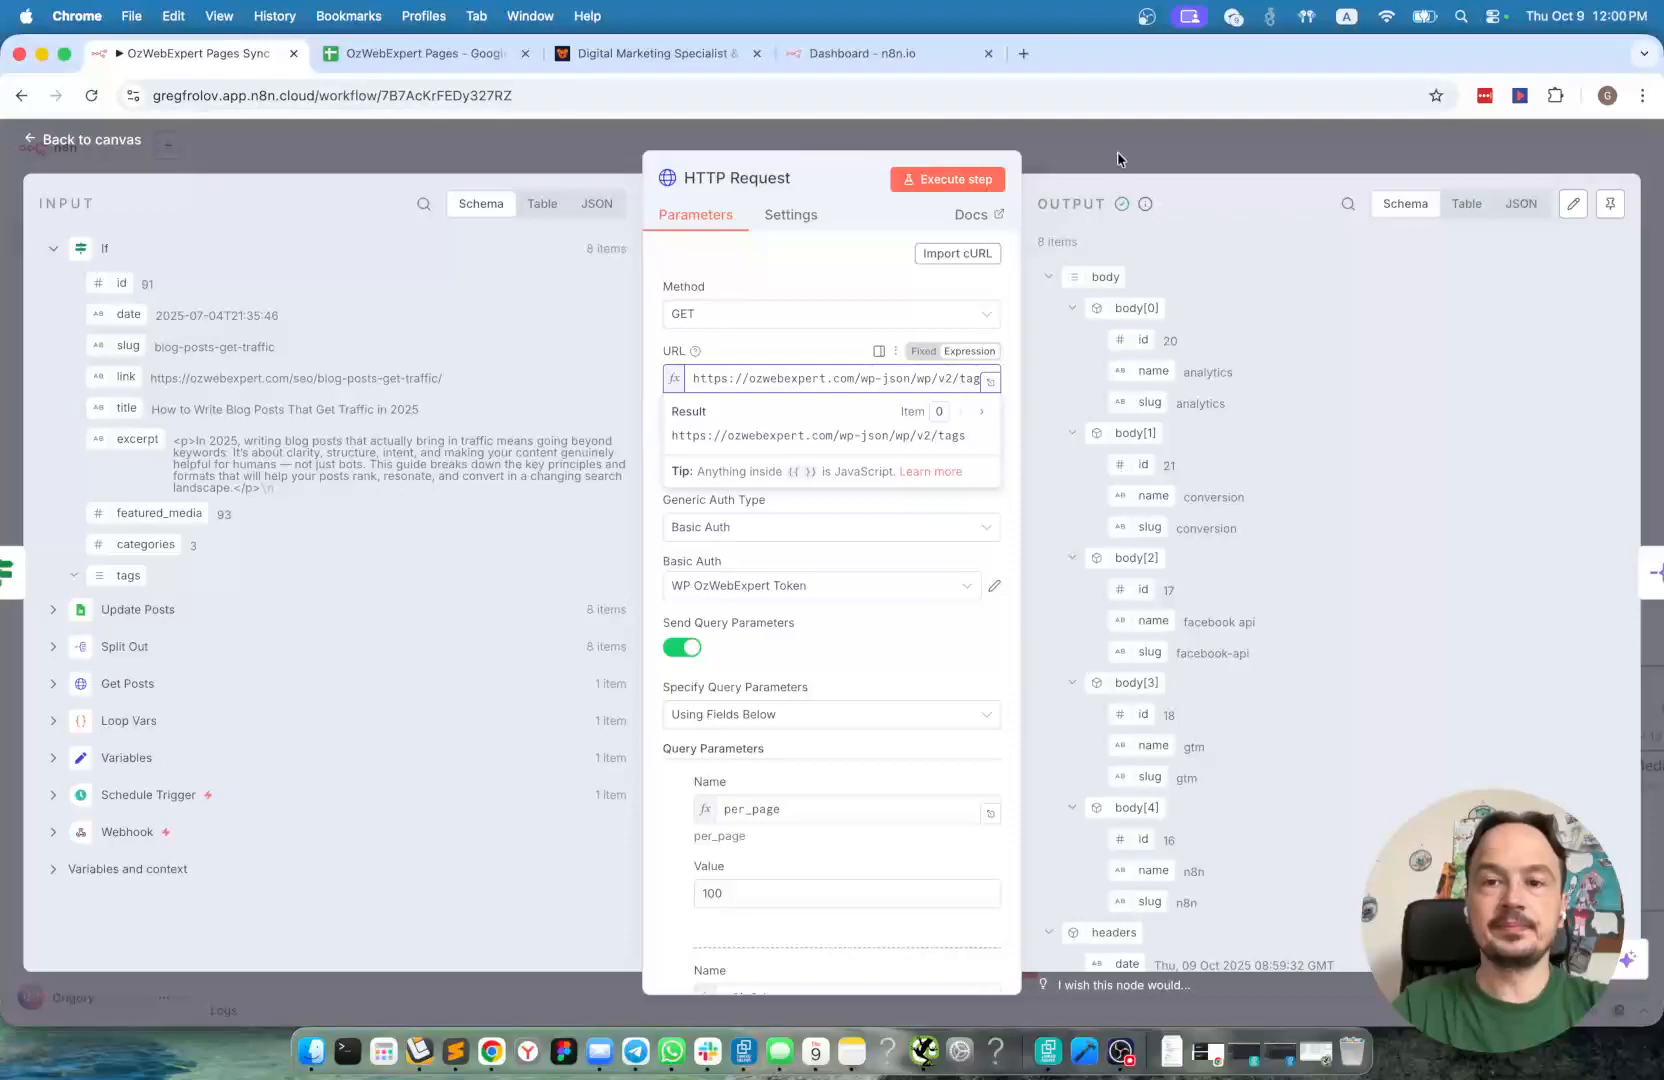
pyautogui.click(1117, 150)
pyautogui.hscroll(6, 1079, 495)
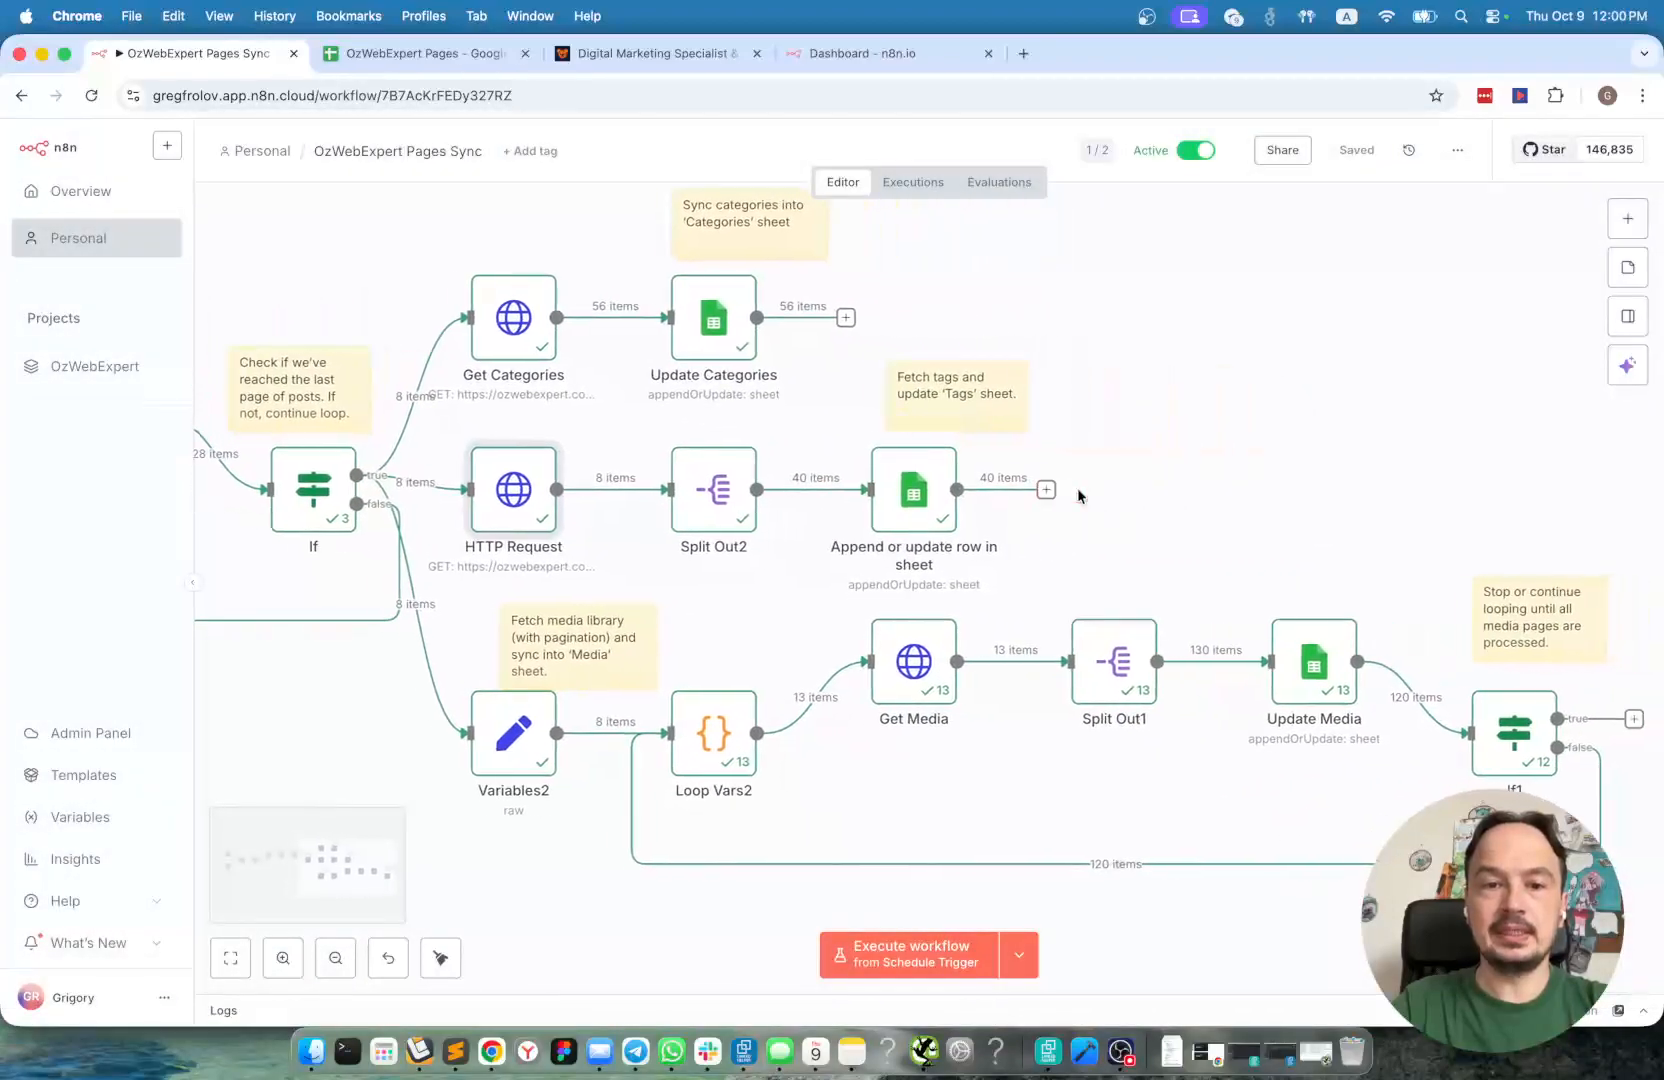
pyautogui.hscroll(-2, 864, 770)
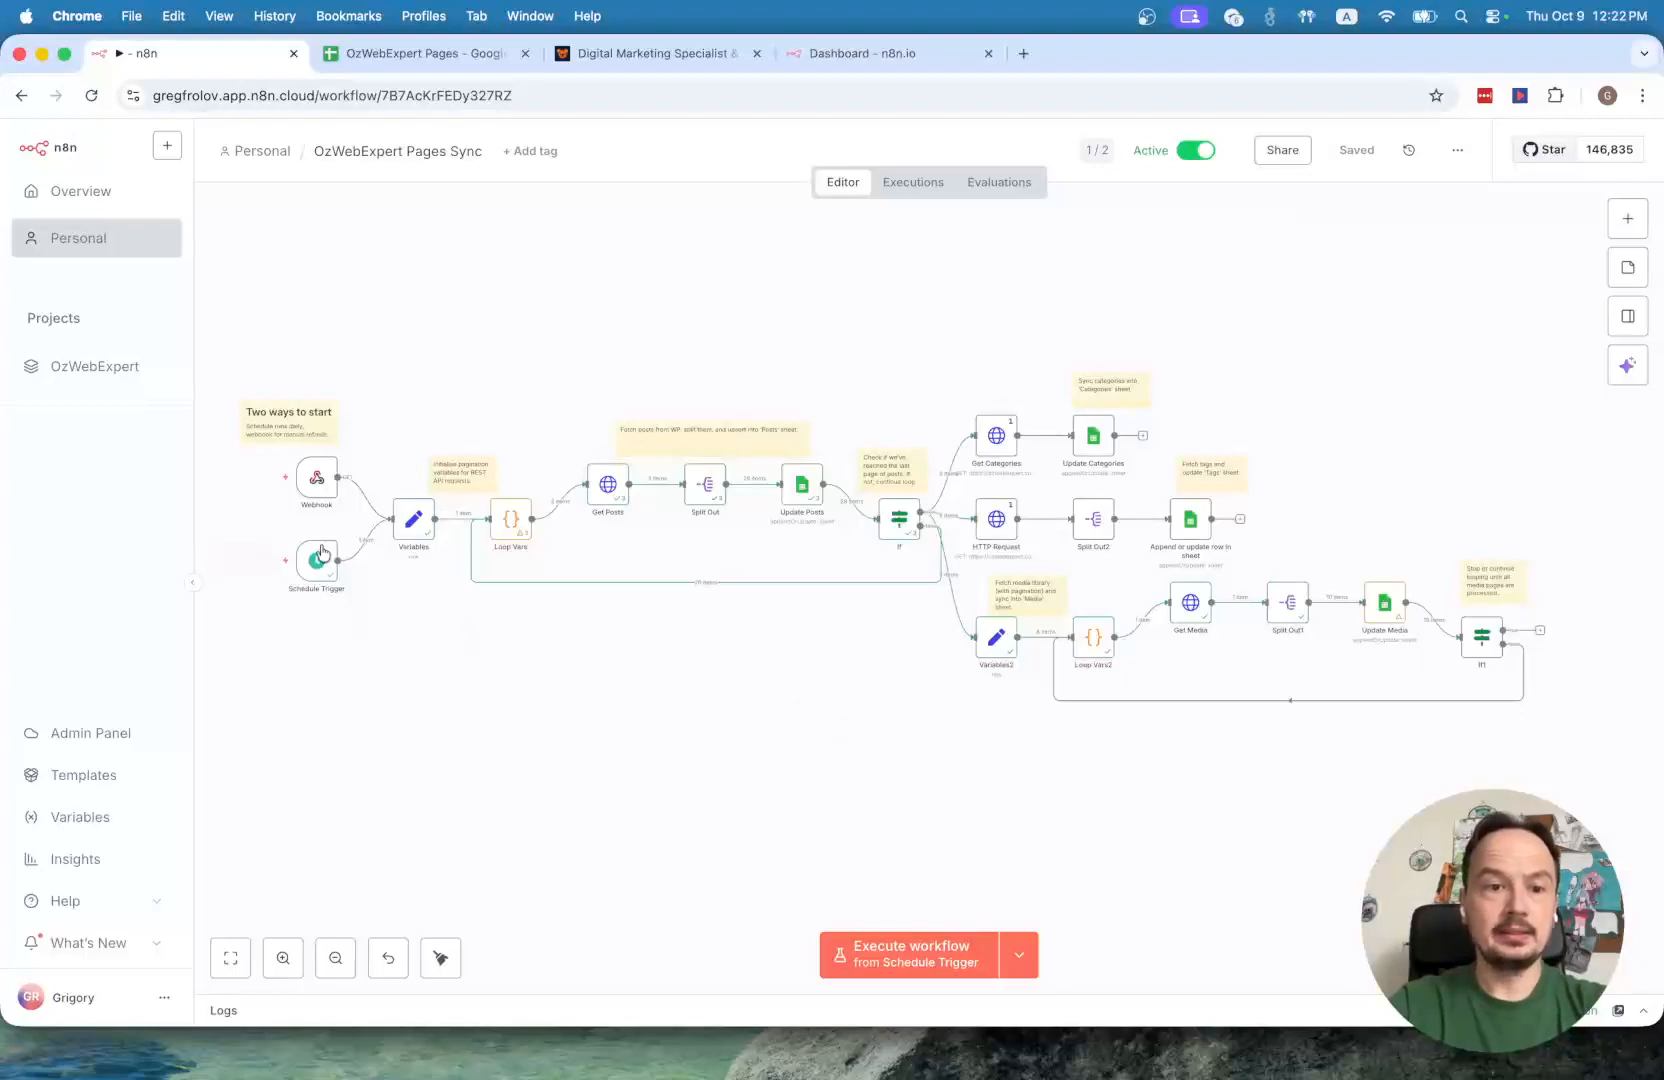
# Step: Switch to Google Sheets, check the Posts, Categories, Media and Tags sheets before the run, and return to Posts
pyautogui.moveTo(280, 568)
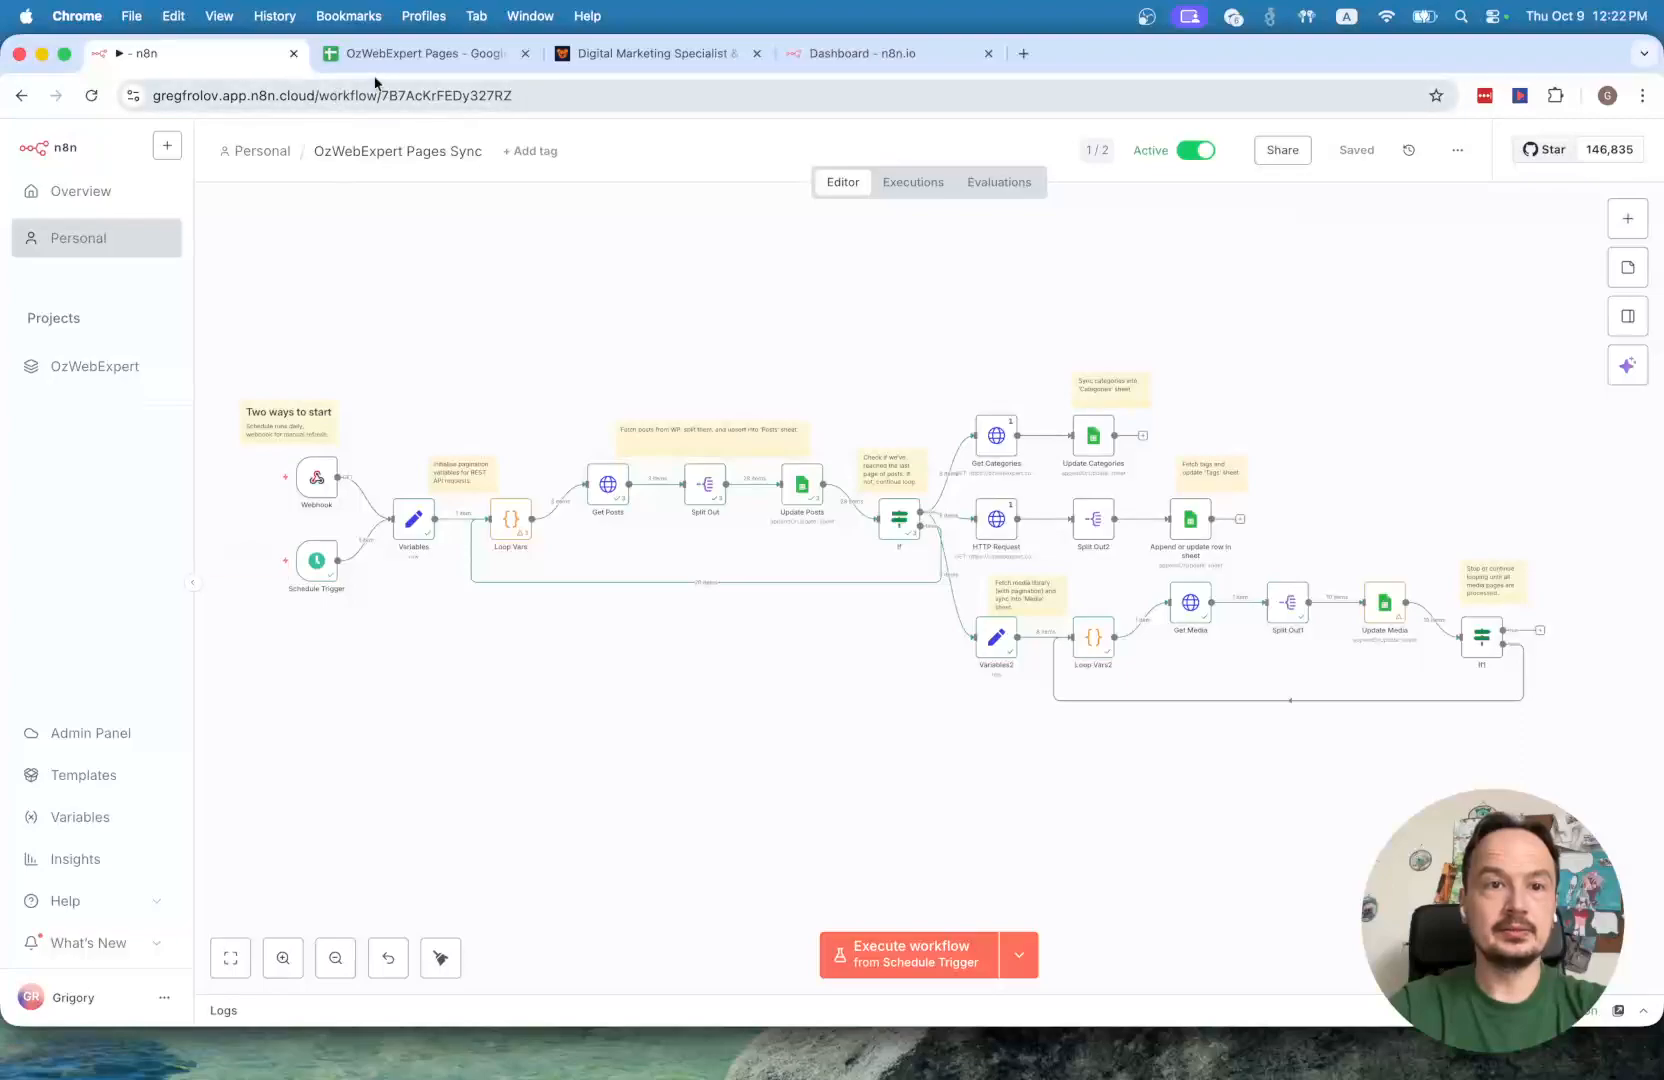
pyautogui.click(400, 60)
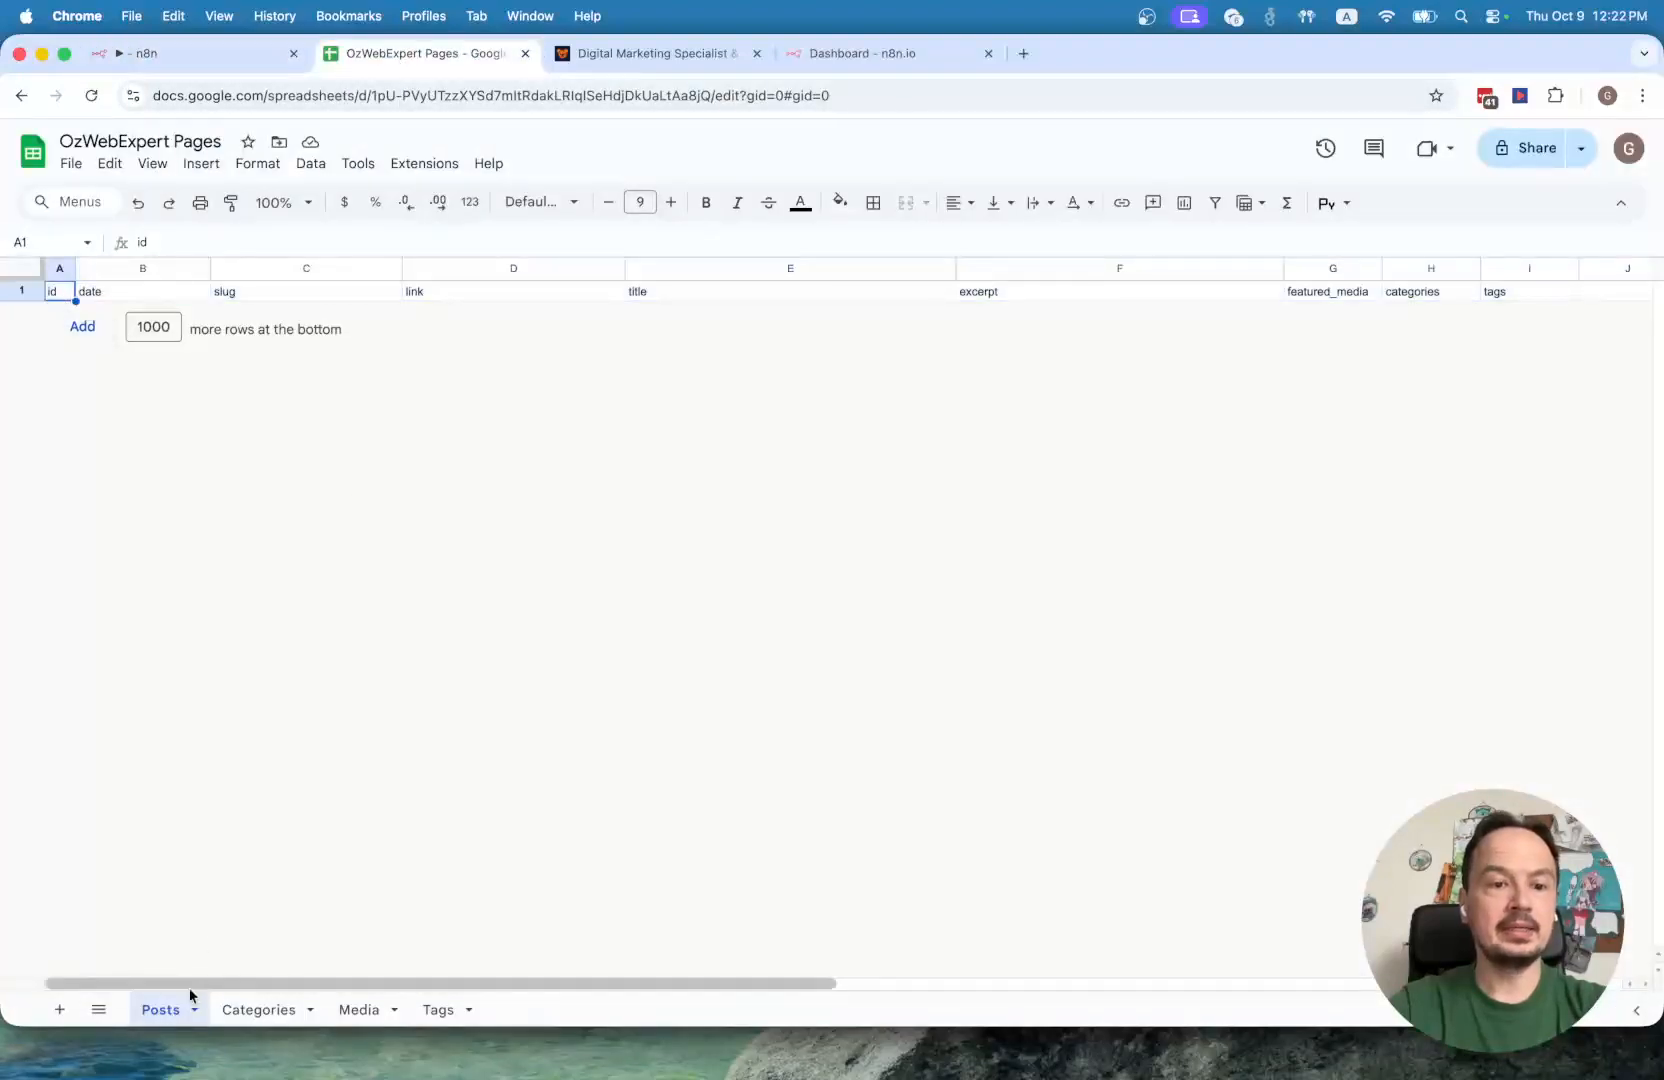
pyautogui.click(240, 1013)
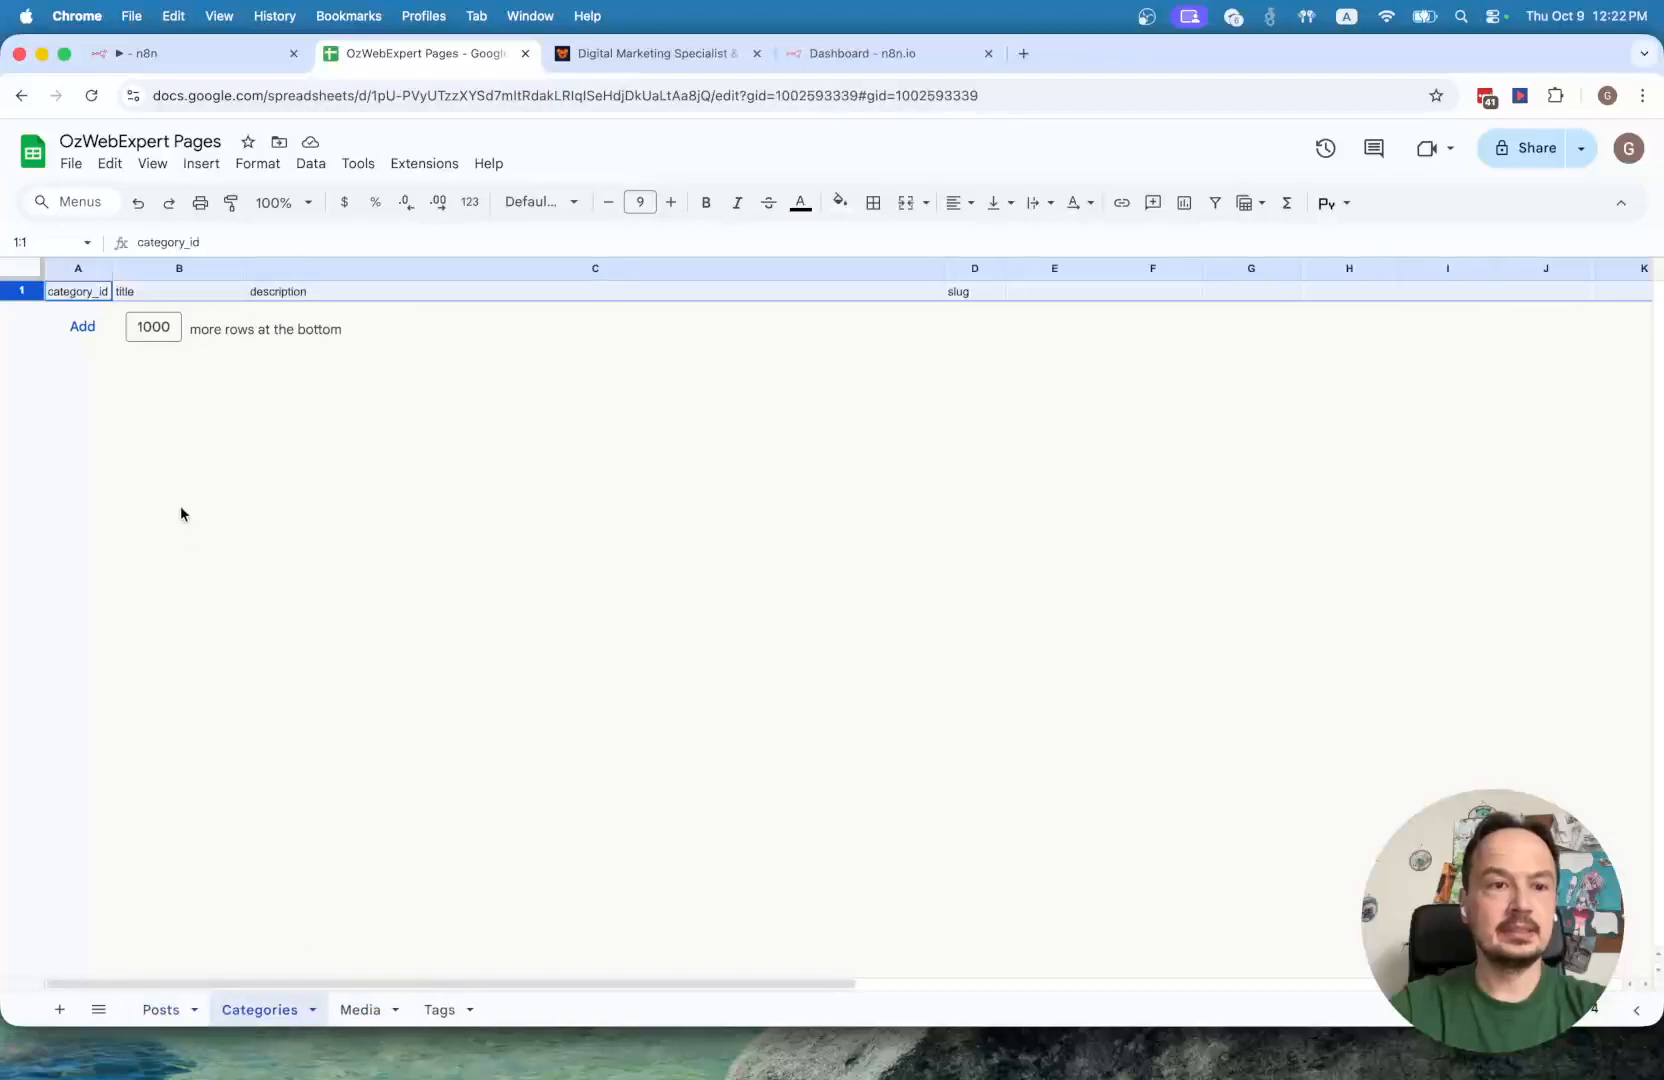
pyautogui.click(148, 300)
pyautogui.click(380, 1009)
pyautogui.click(432, 1009)
pyautogui.click(150, 1009)
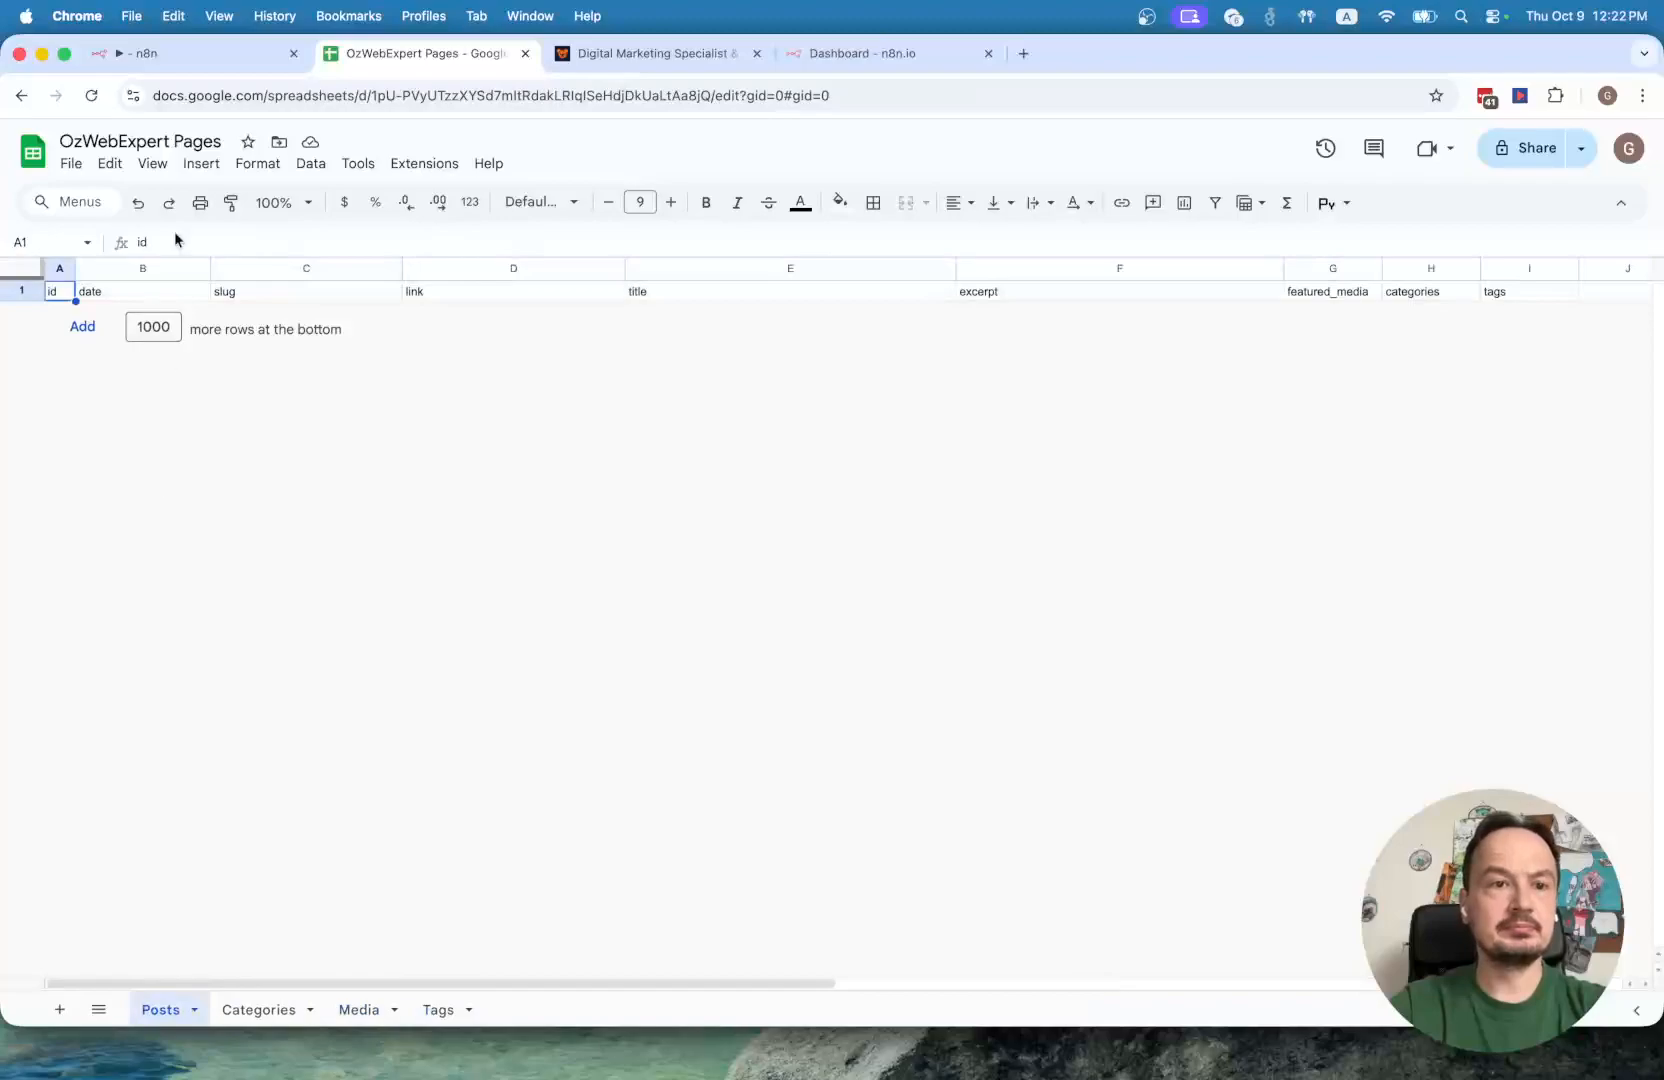
# Step: Switch to n8n, execute the workflow from the Schedule Trigger, and review the synced rows in the Google Sheets Posts sheet
pyautogui.click(180, 62)
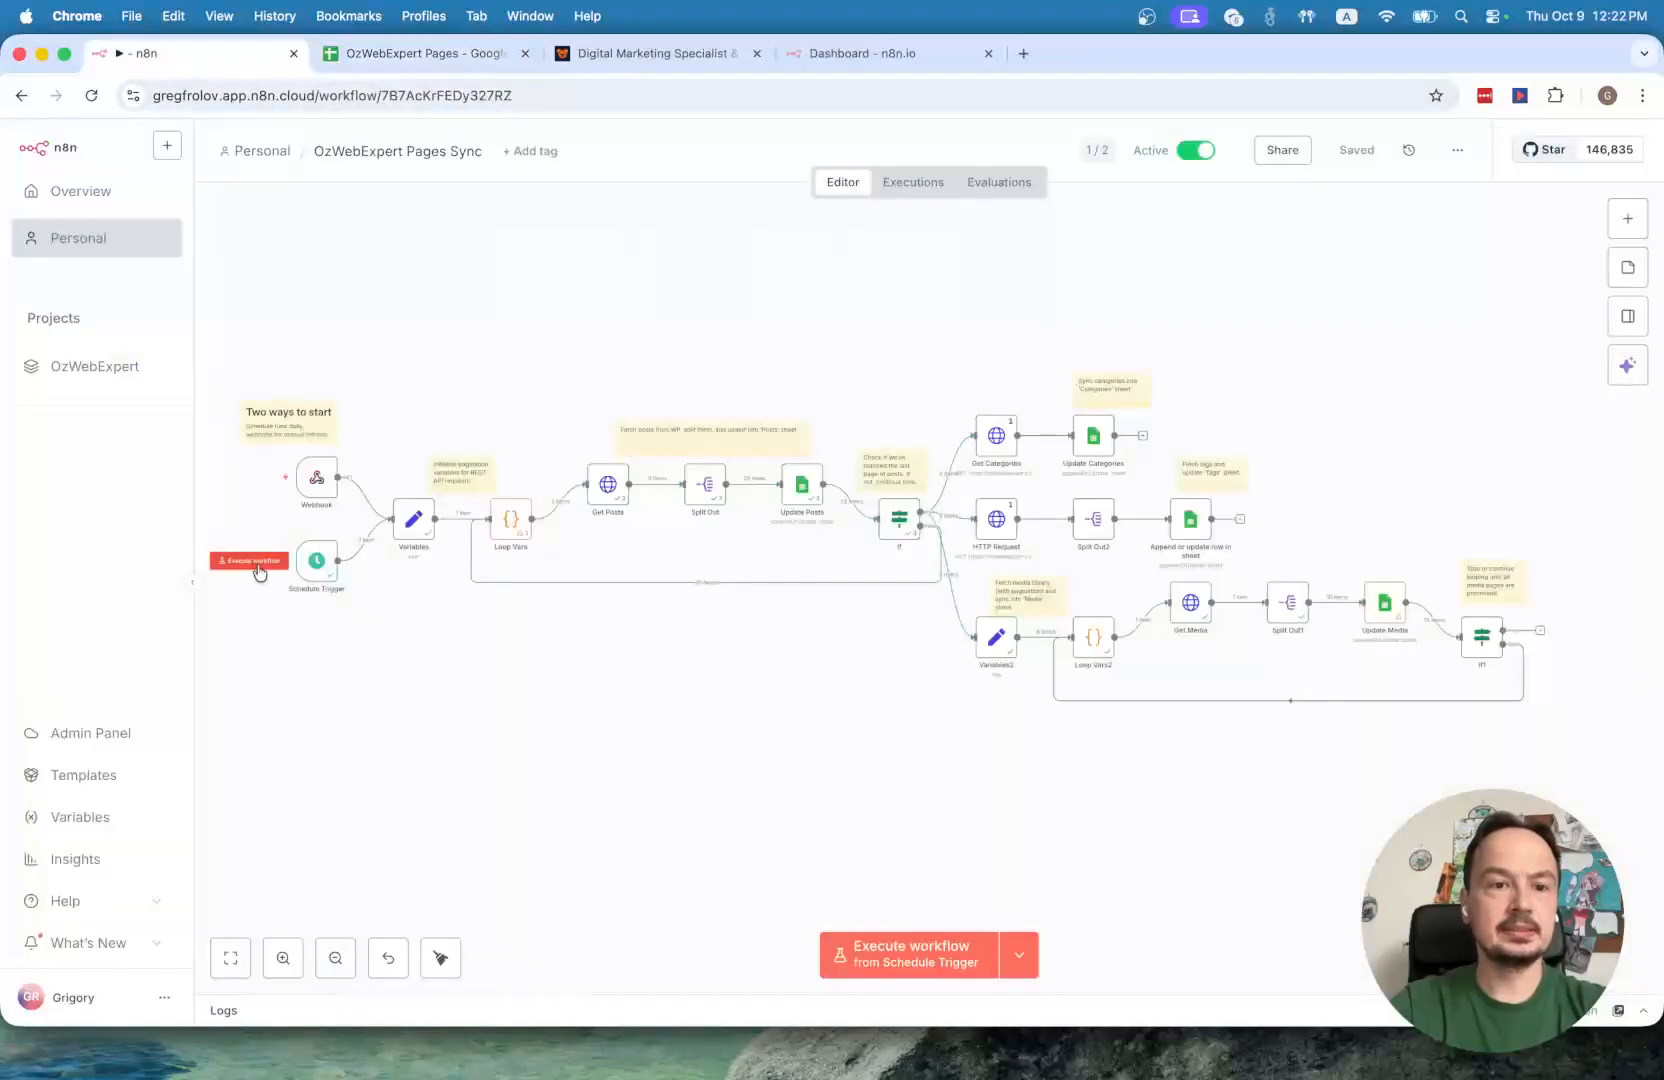
pyautogui.click(255, 562)
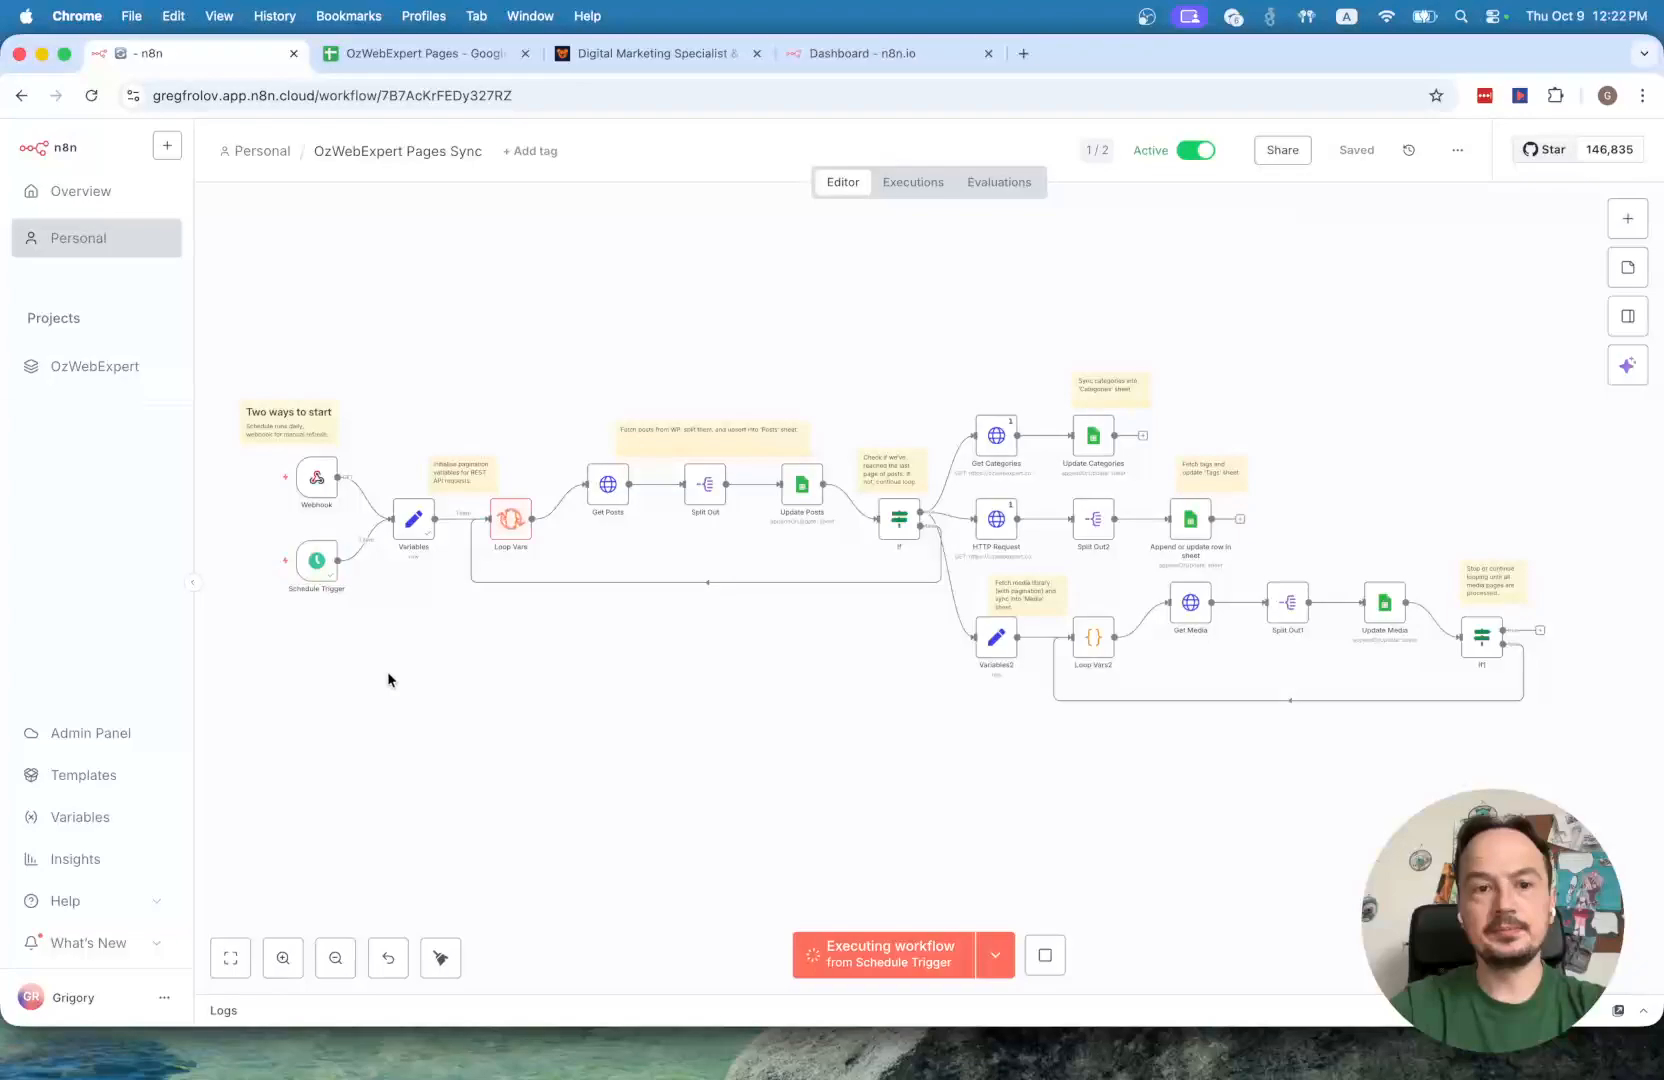
pyautogui.hotkey('ctrl', 'Tab')
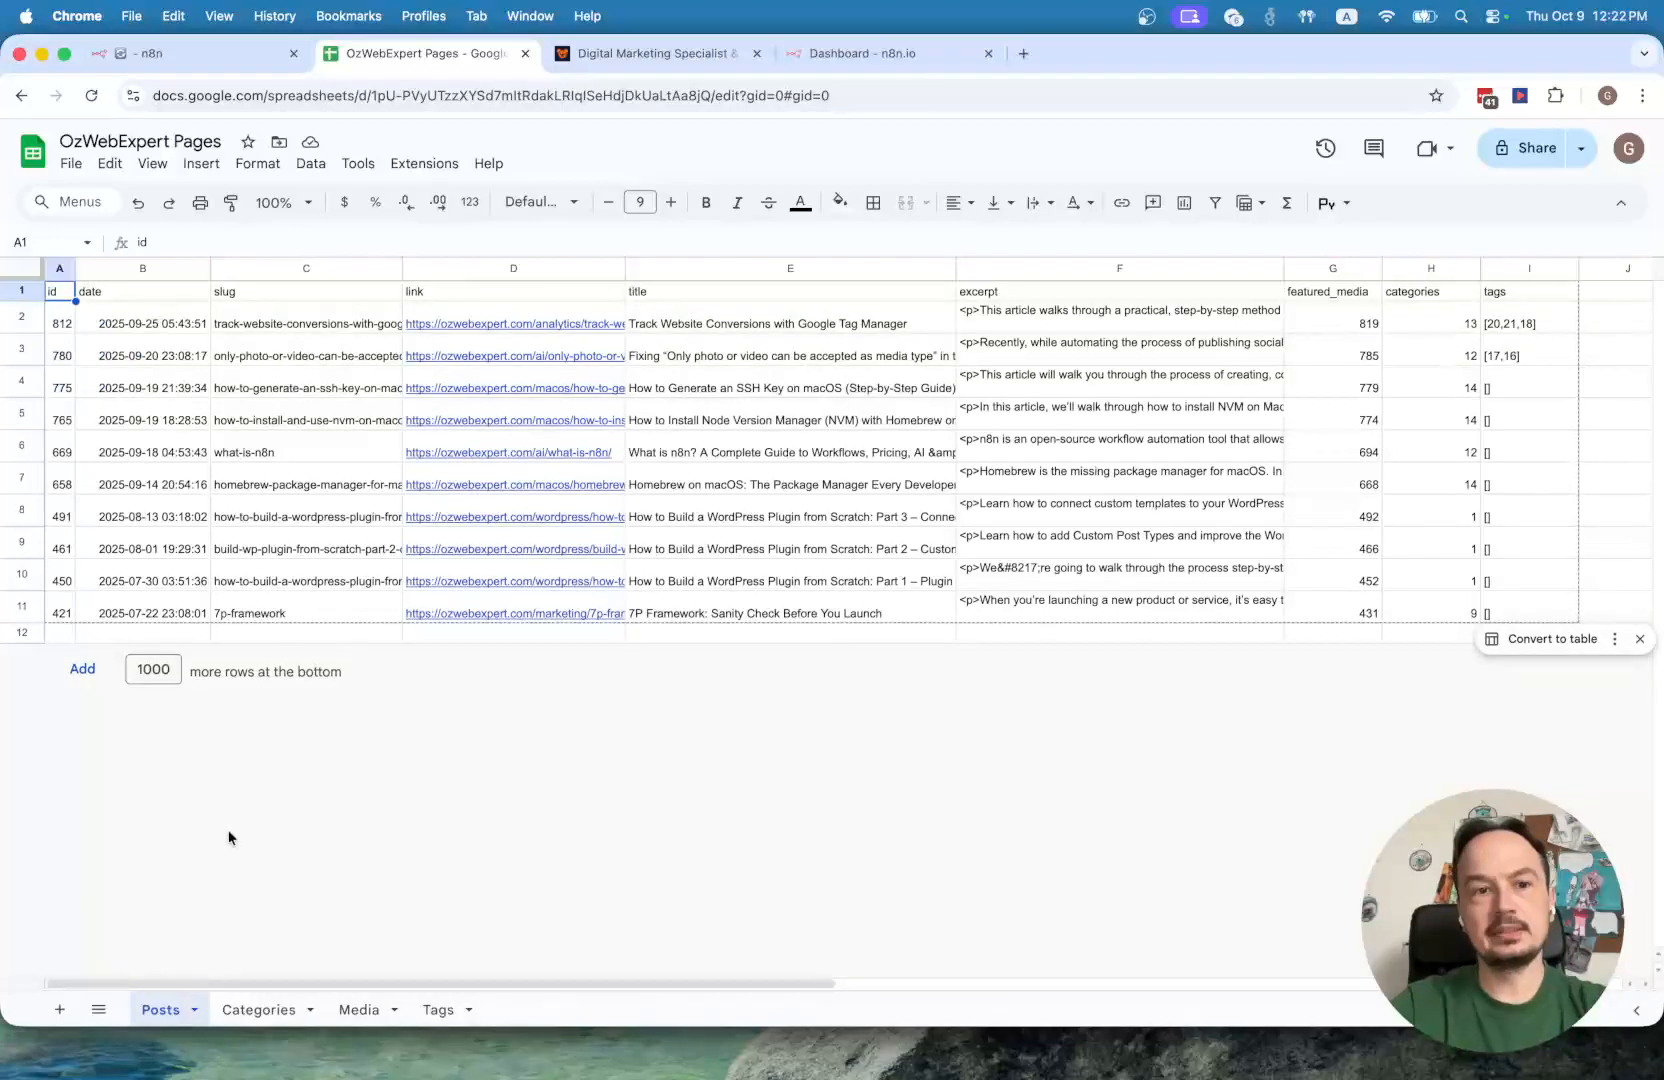
pyautogui.scroll(-1, 238, 836)
pyautogui.scroll(-1, 238, 836)
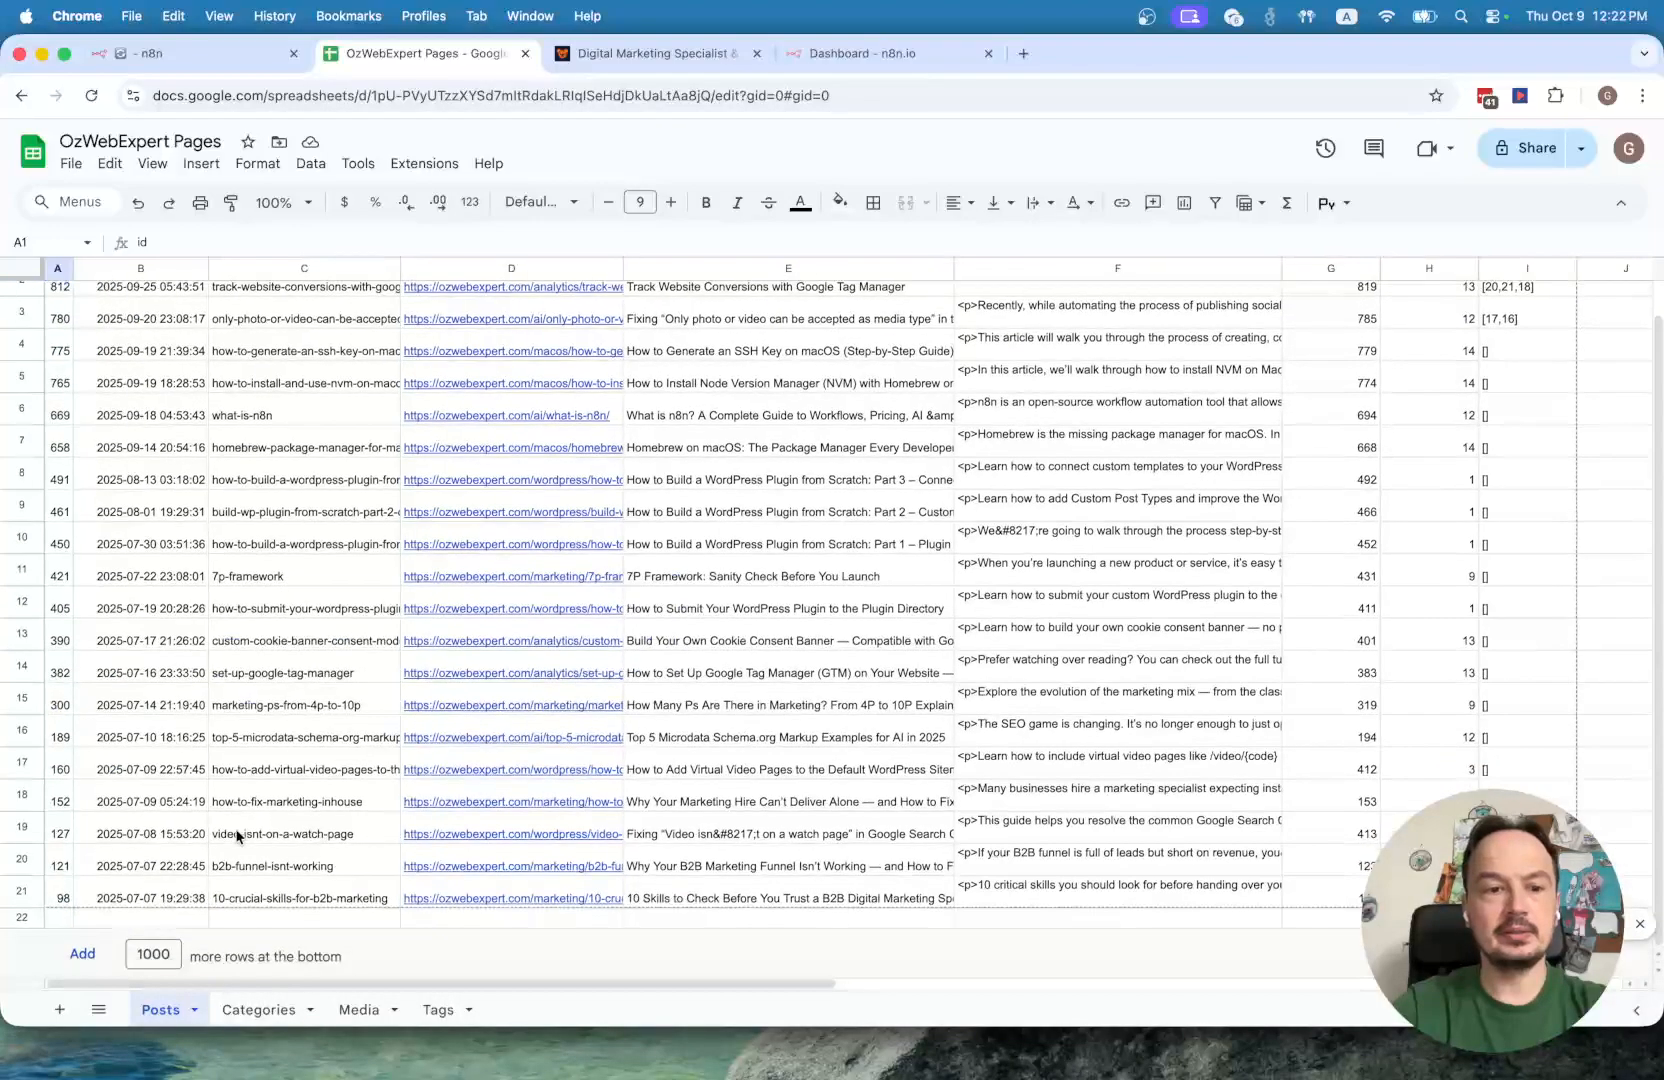
pyautogui.scroll(-5, 237, 836)
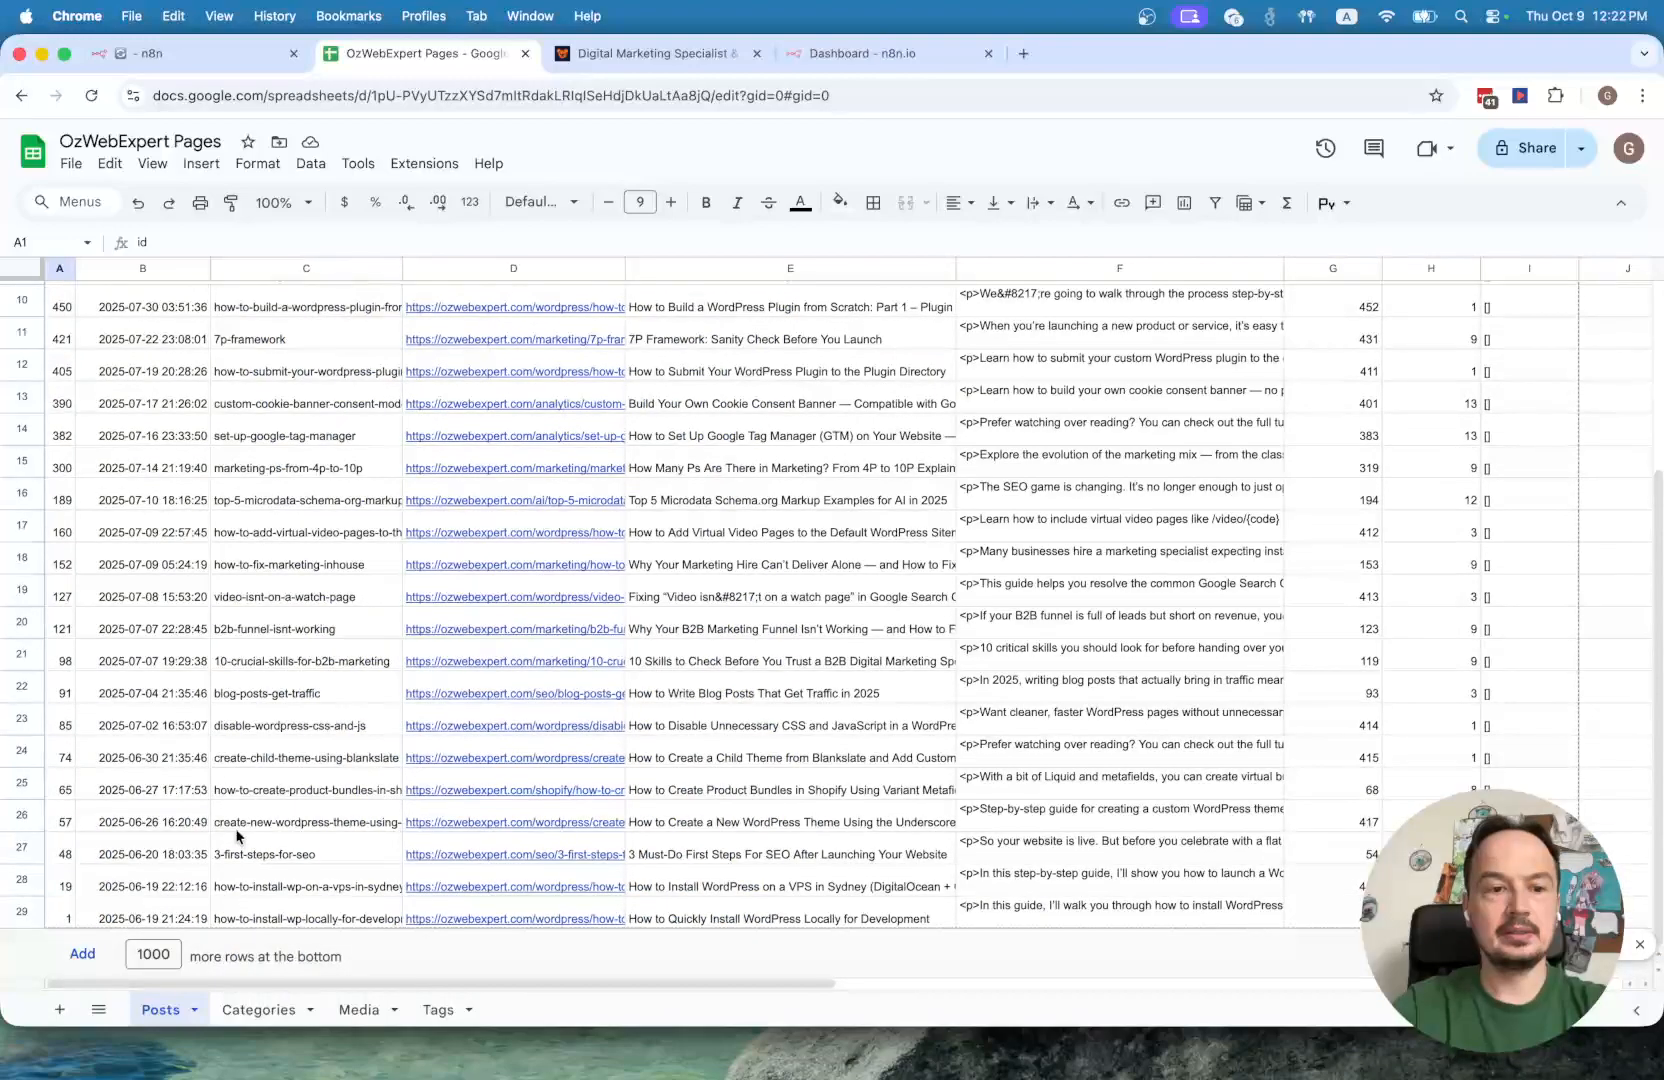
# Step: Review the synced rows in the Categories, Tags and Media sheets, including the media URL, width and height columns
pyautogui.click(258, 1009)
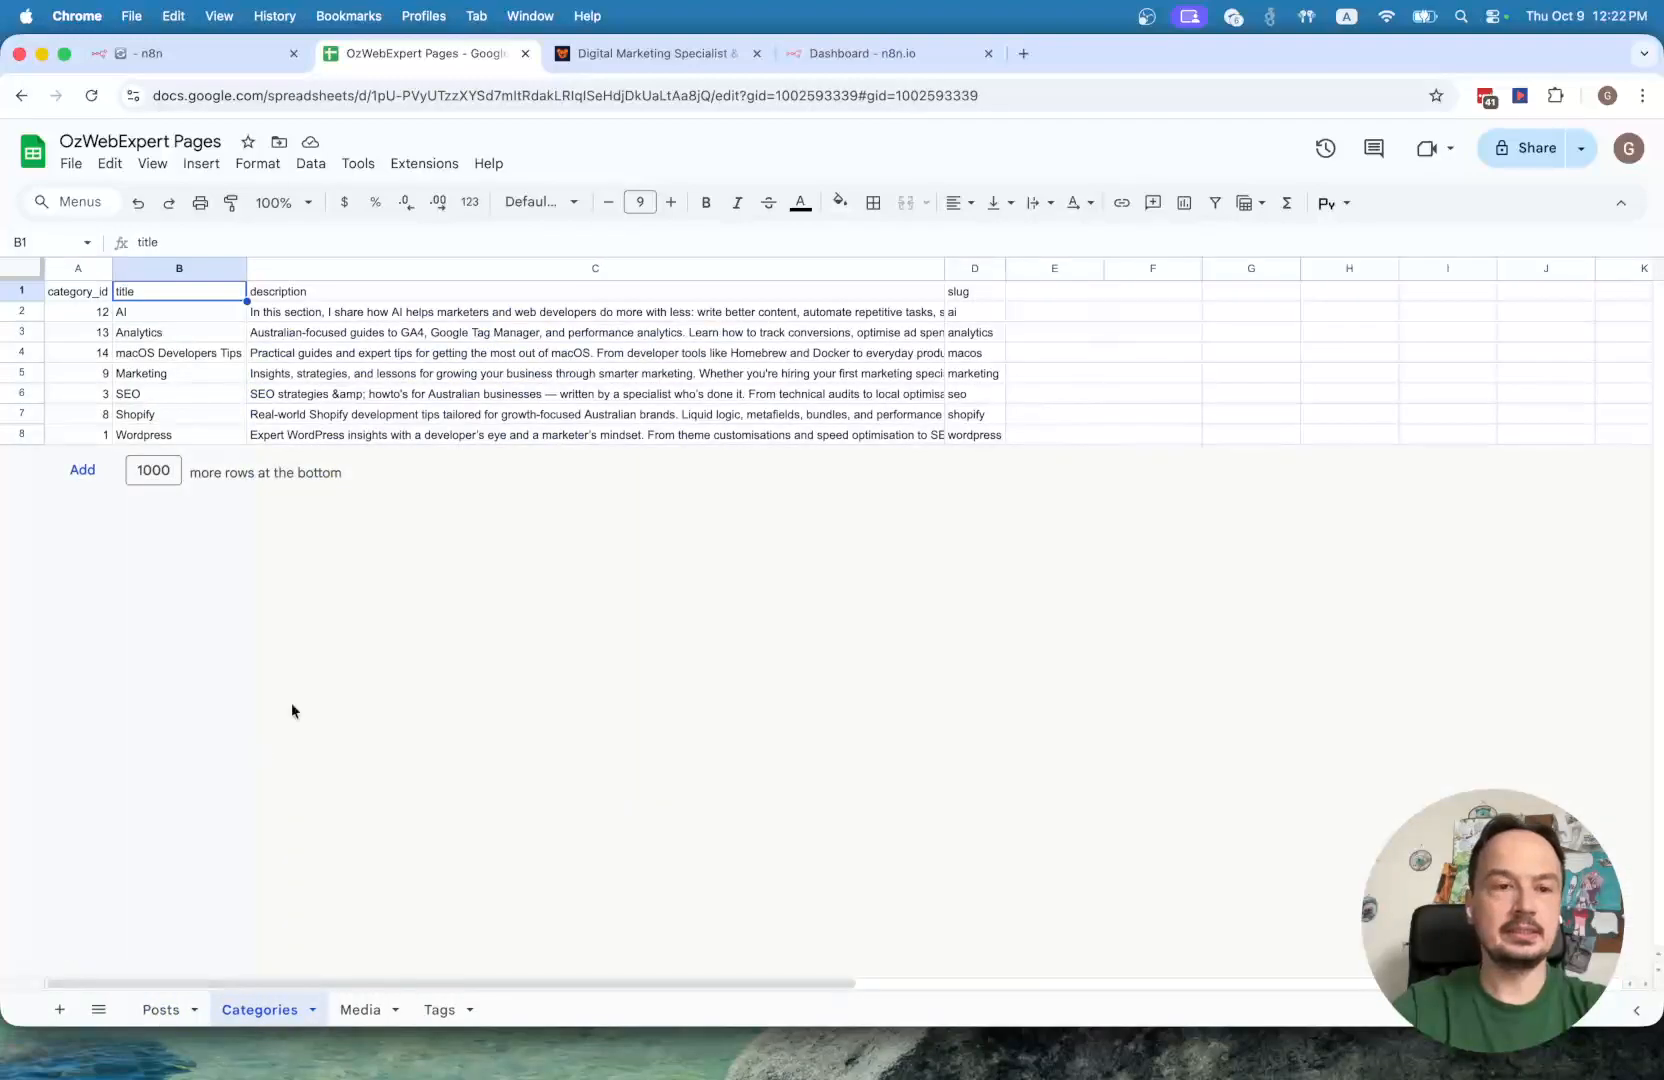
pyautogui.click(438, 1009)
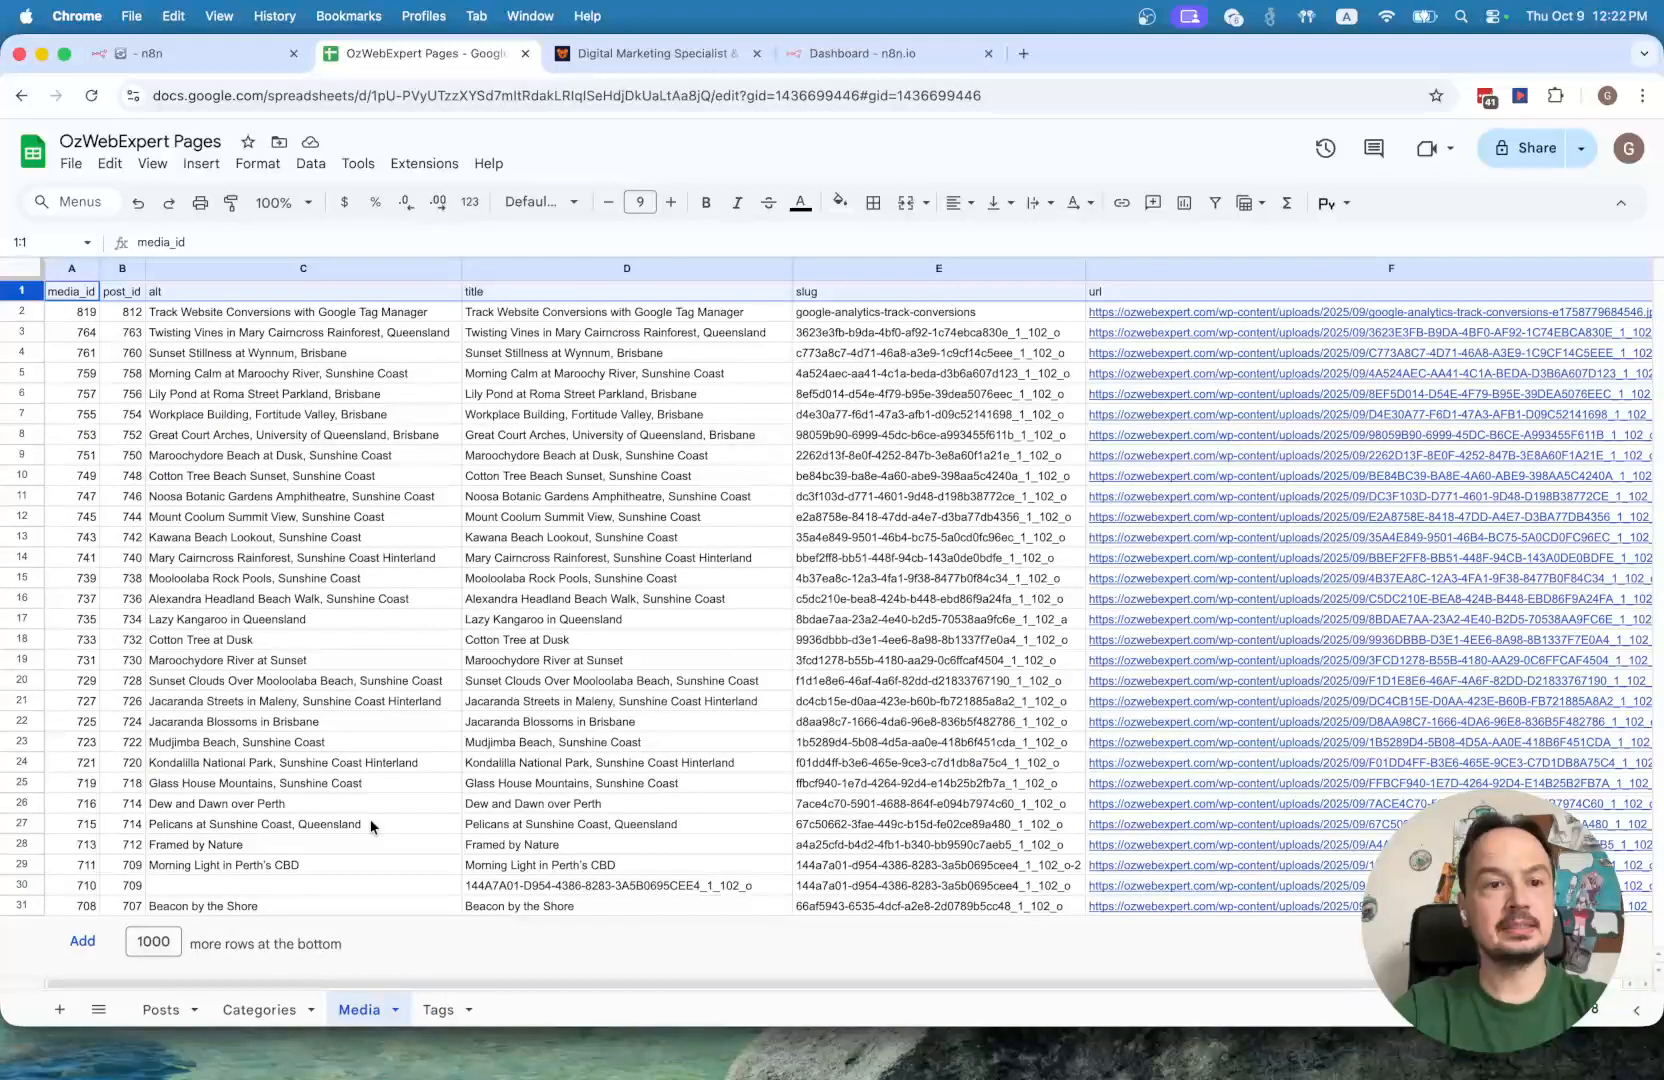
pyautogui.hscroll(3, 424, 551)
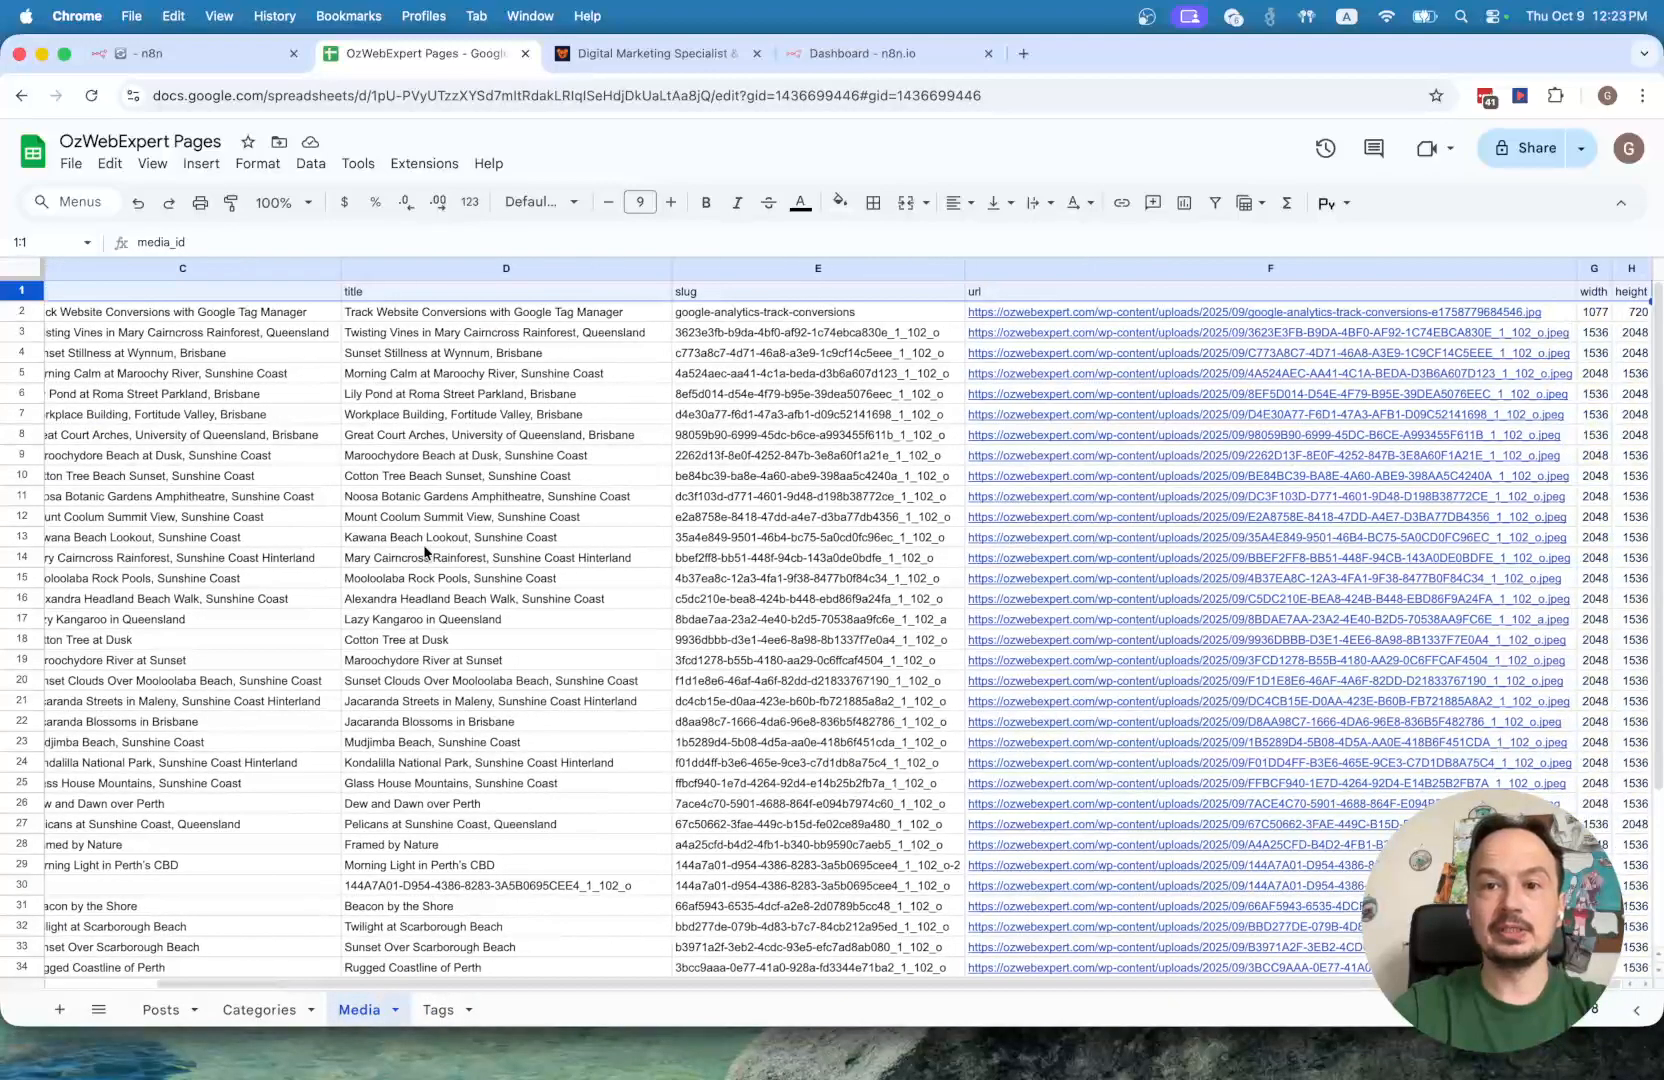
pyautogui.click(1604, 353)
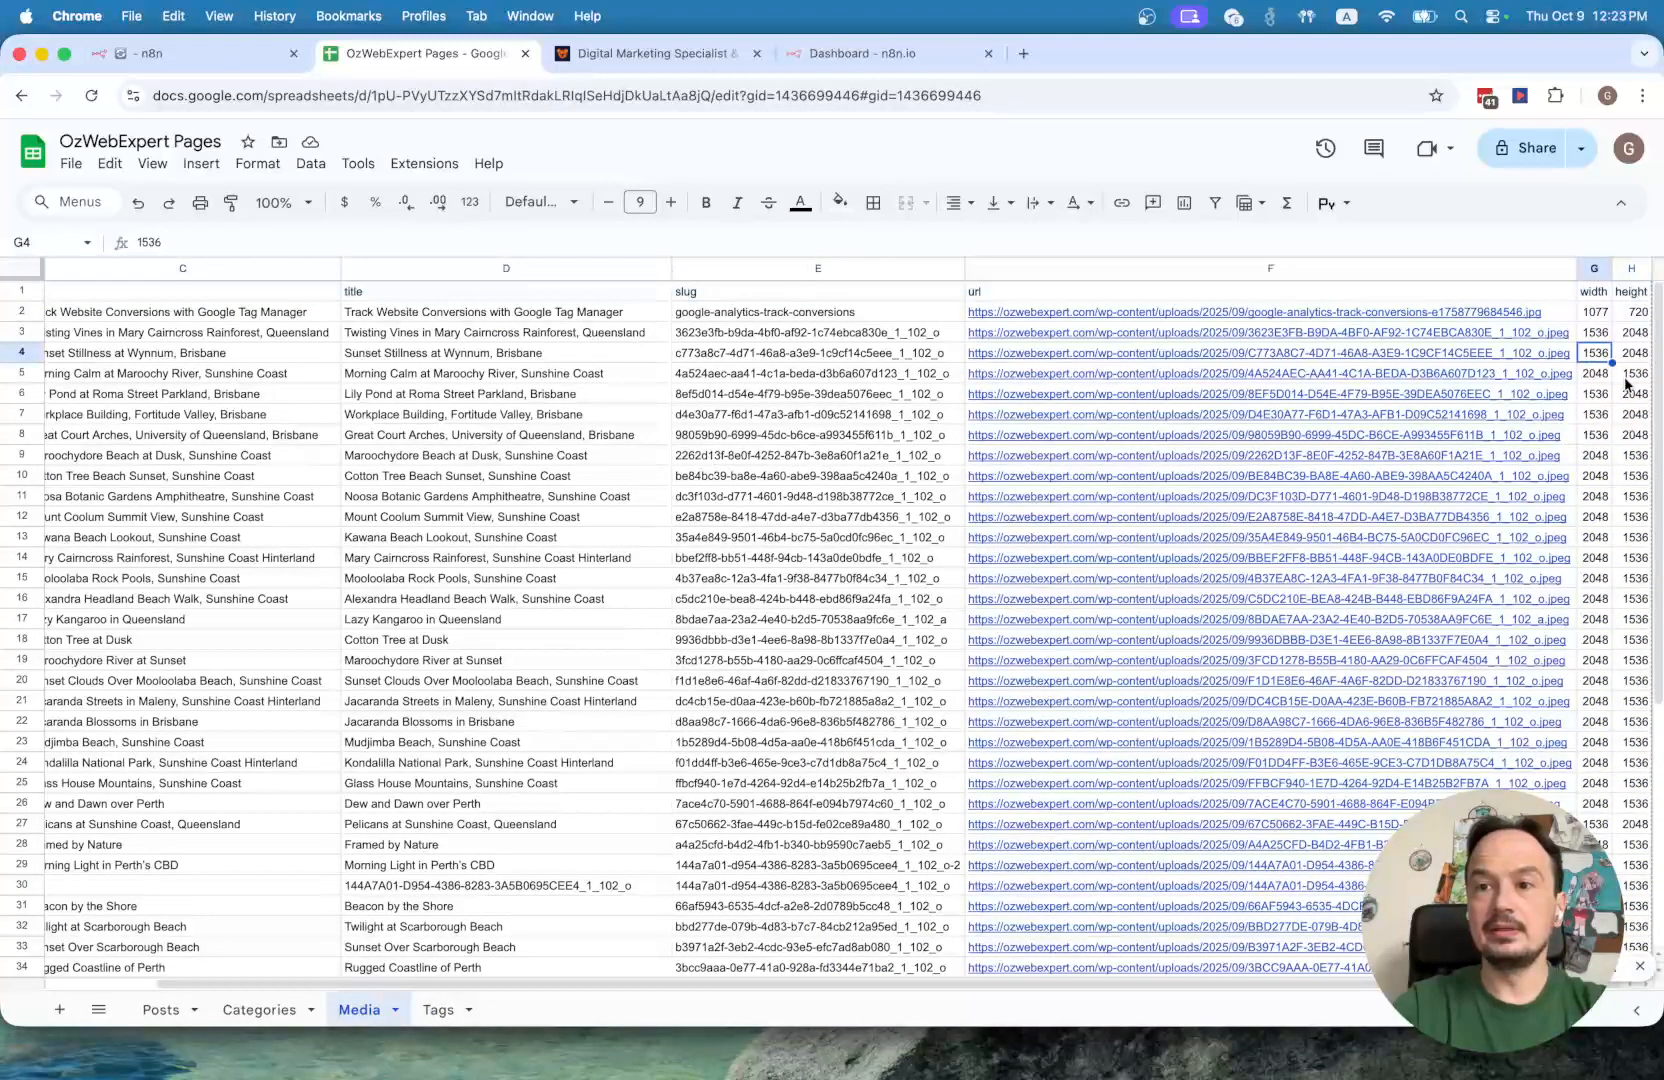
pyautogui.click(1628, 374)
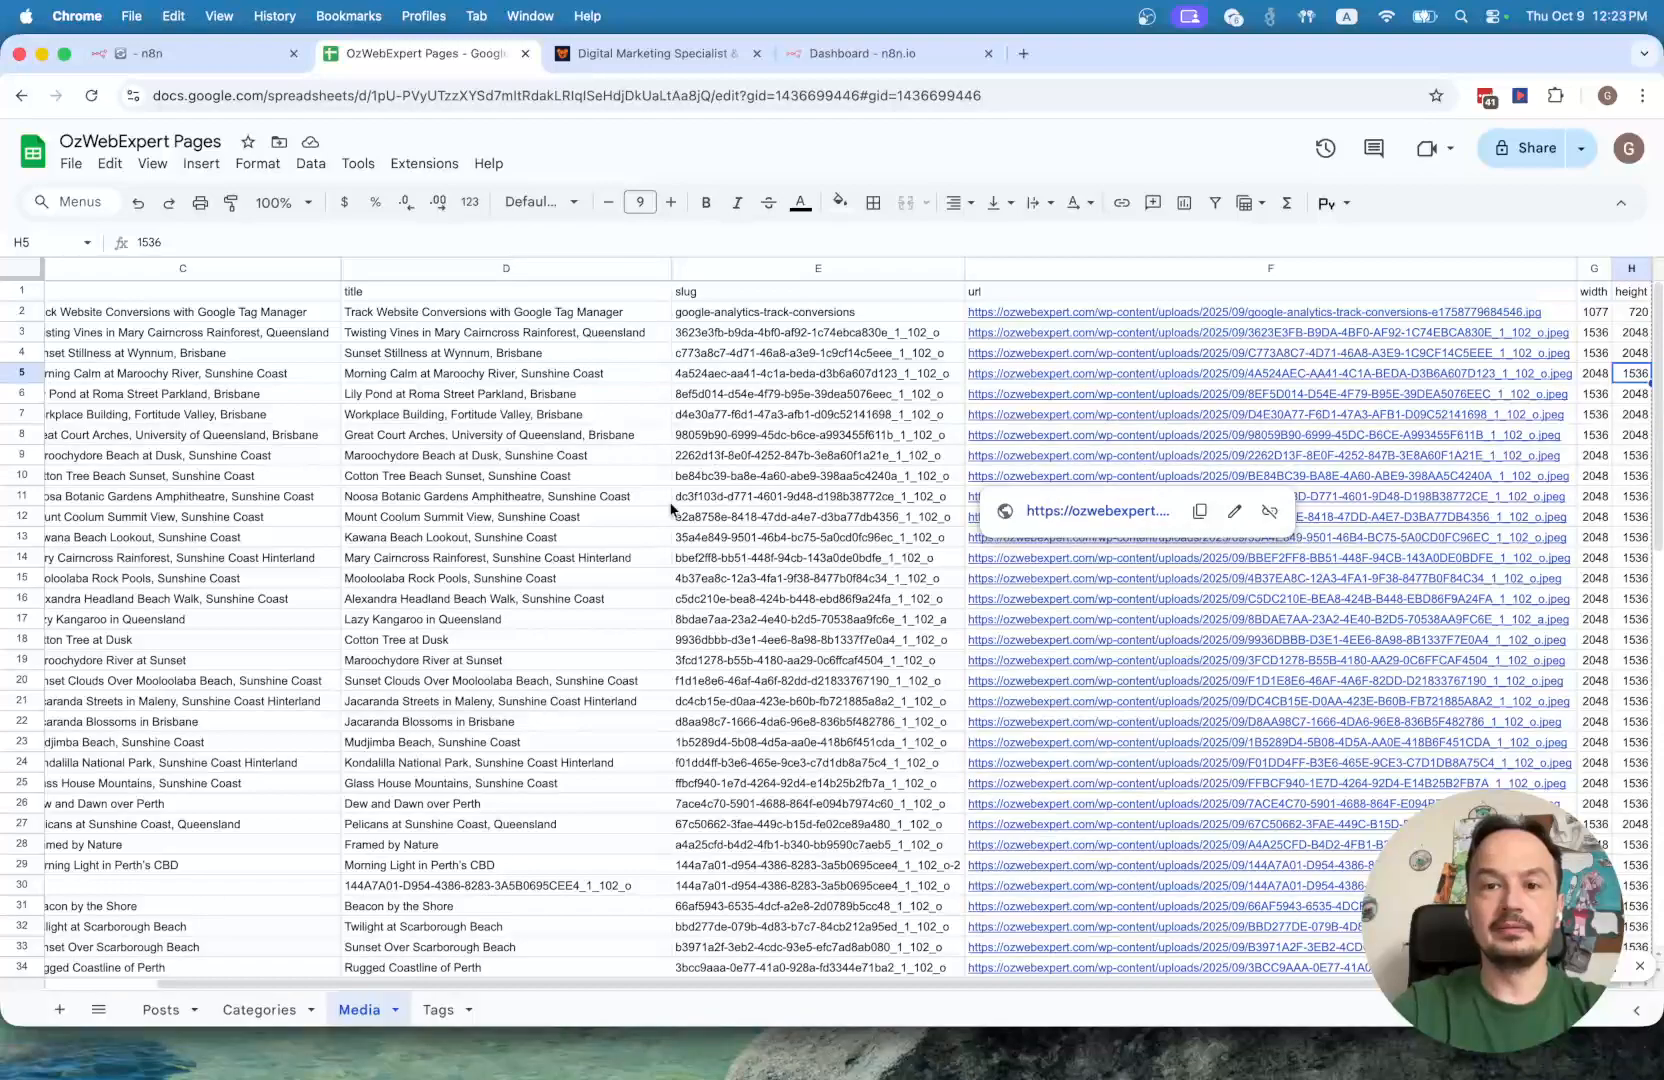
pyautogui.hscroll(-3, 672, 508)
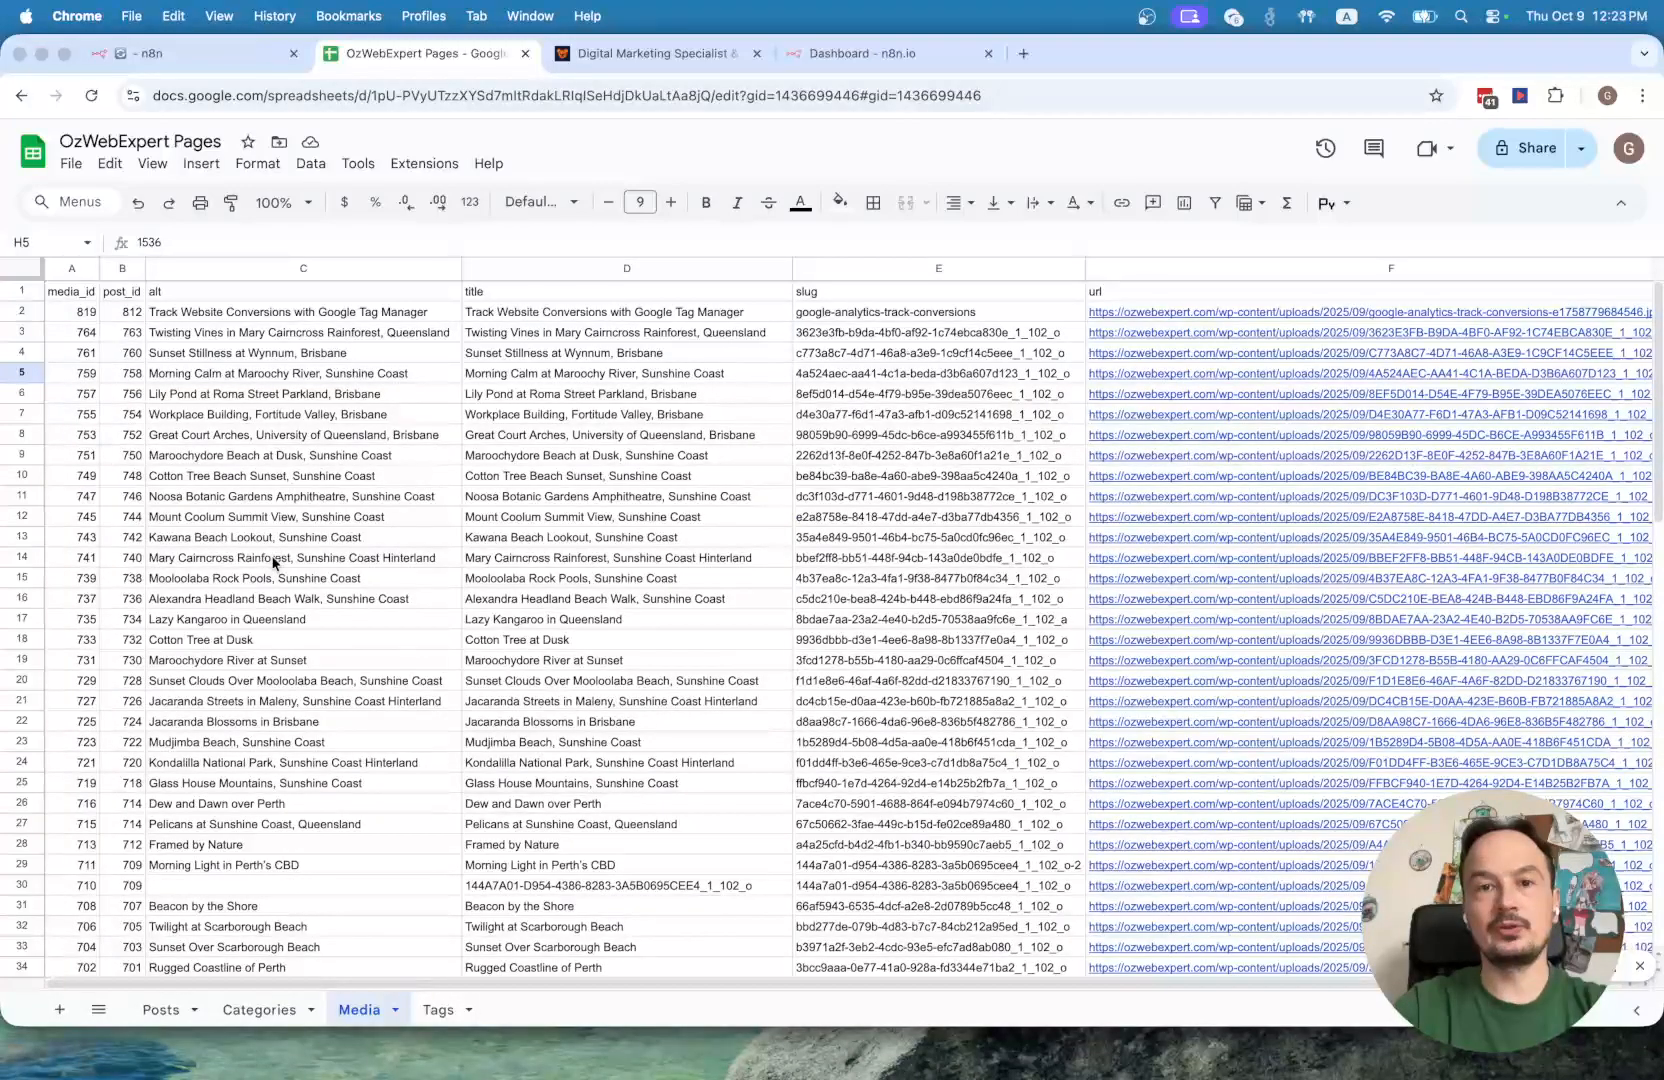
# Step: Close the blank OZ Web Expert window and switch back to the n8n workflow to check the run
pyautogui.press('super+Tab')
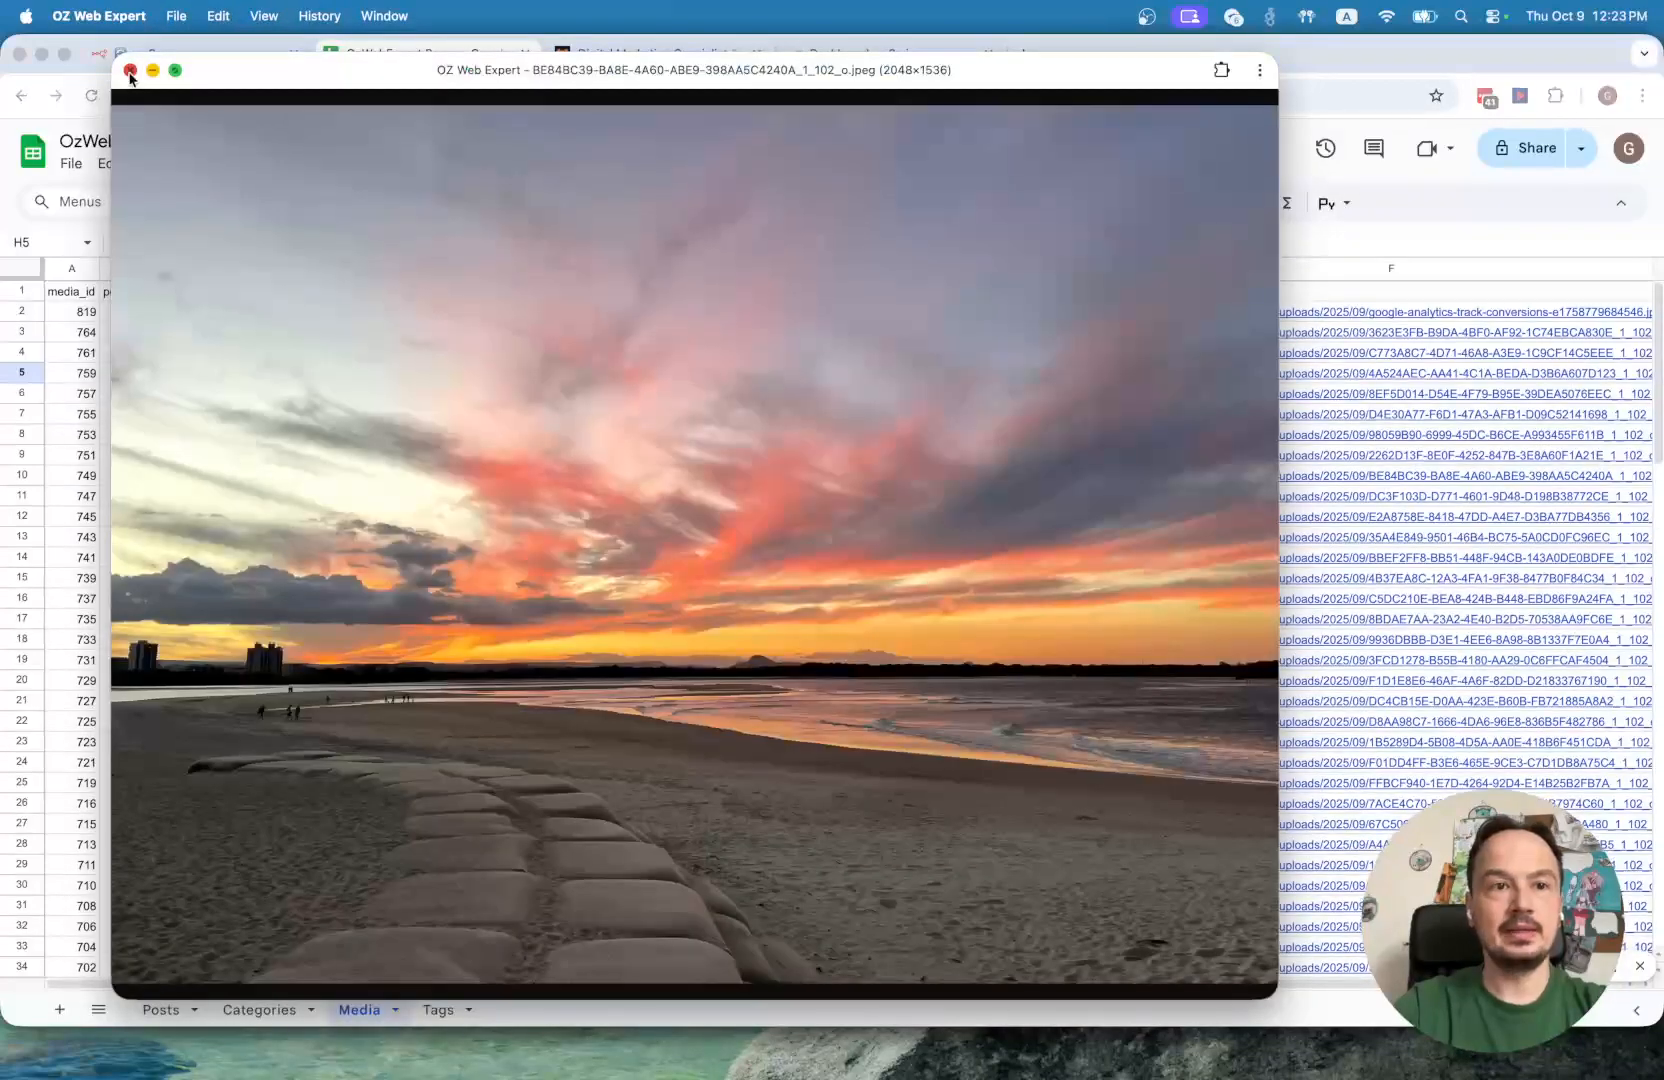
pyautogui.click(130, 70)
pyautogui.press('super+1')
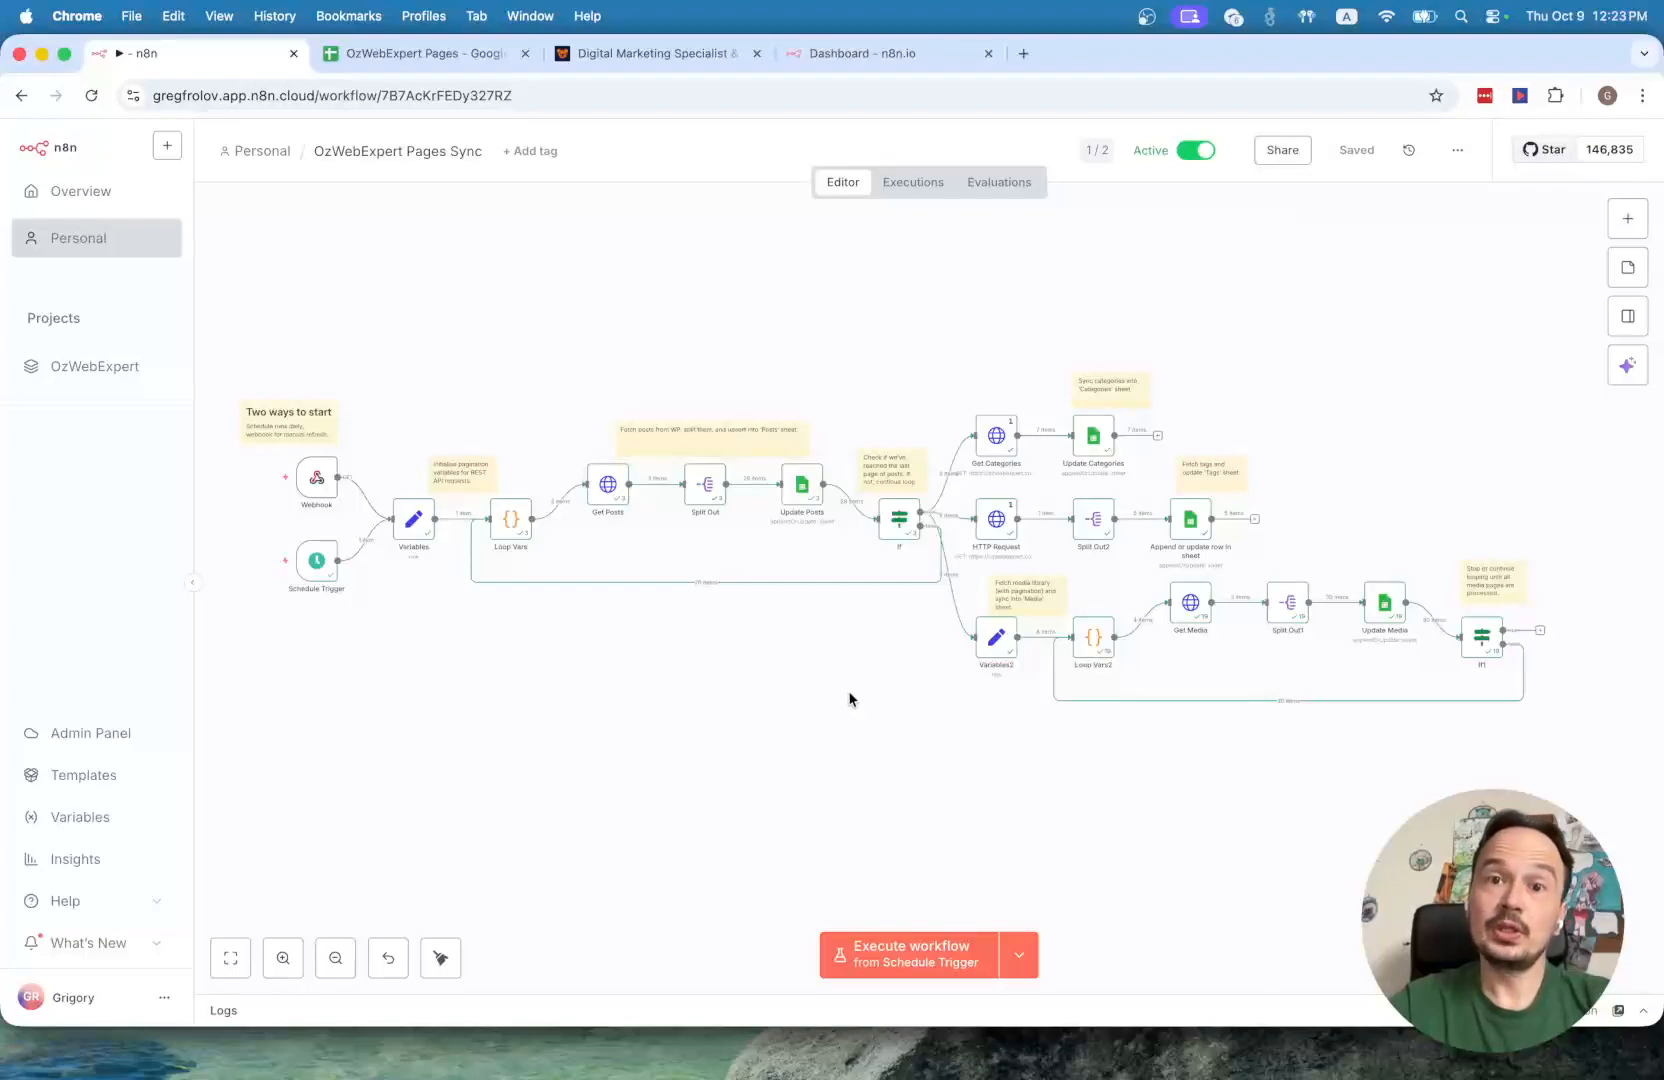